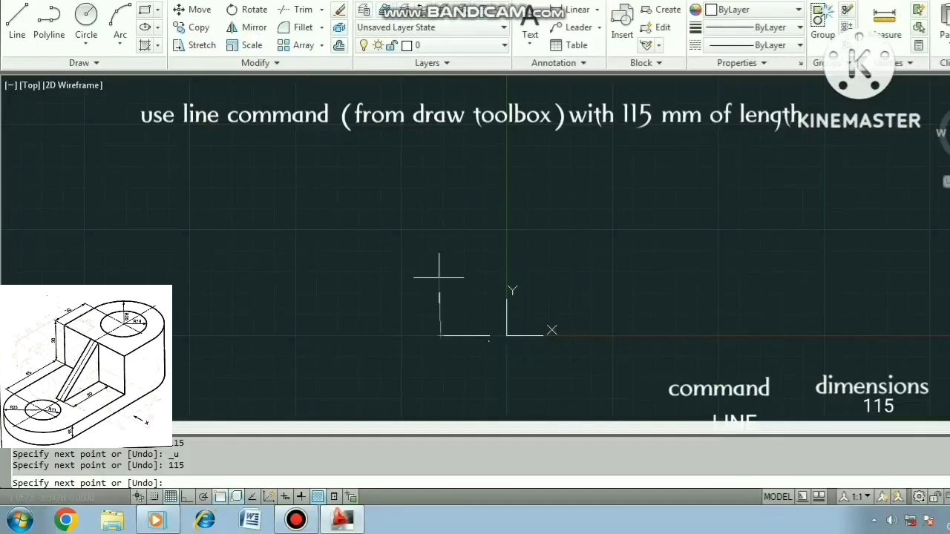
Step: Finish the base line and draw a 45 mm line upward from its right end
{"action": "key", "text": "Escape"}
{"action": "scroll", "coordinate": [429, 349], "scroll_direction": "up", "scroll_amount": 8}
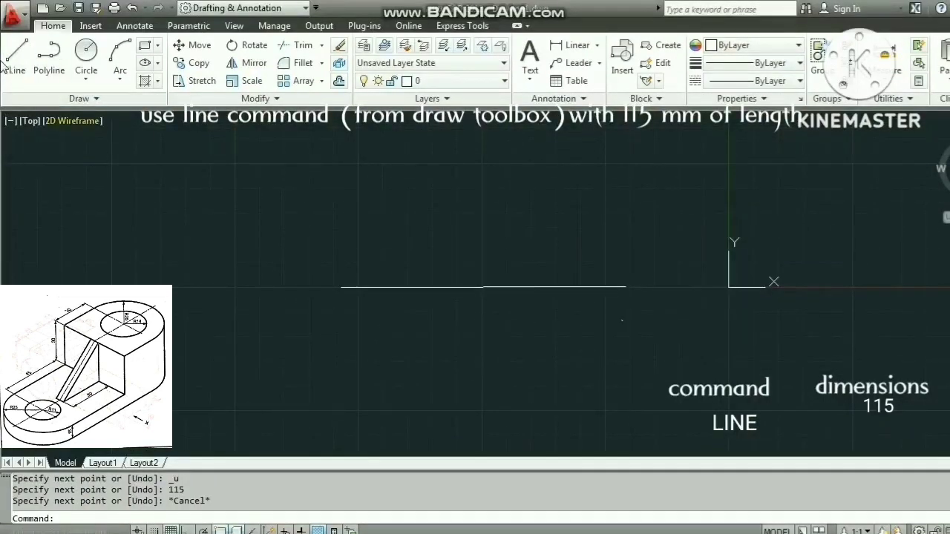
{"action": "left_click", "coordinate": [13, 59]}
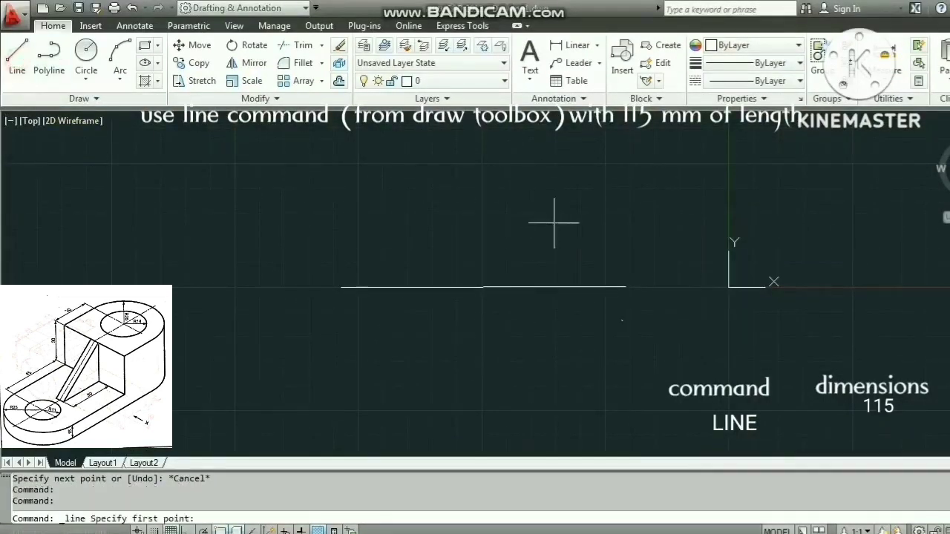
{"action": "left_click", "coordinate": [626, 286]}
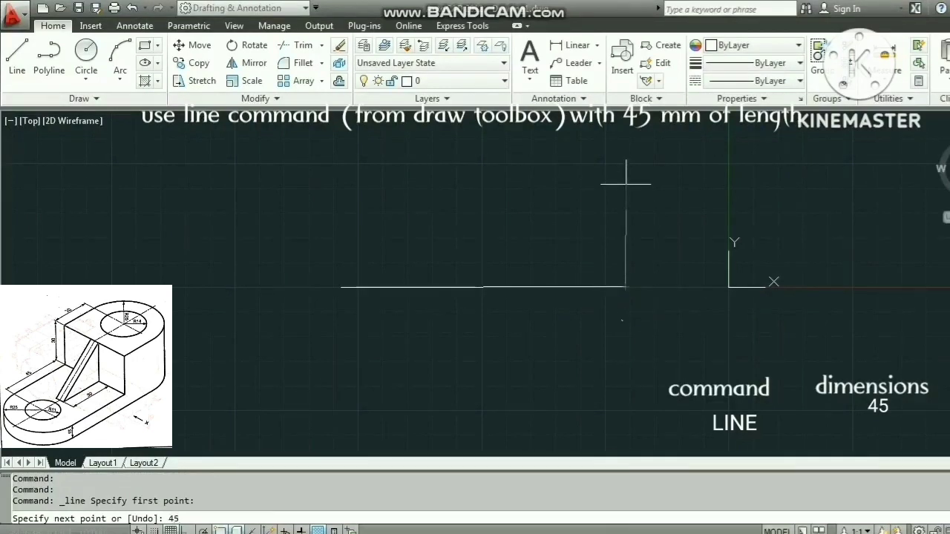
{"action": "key", "text": "Return"}
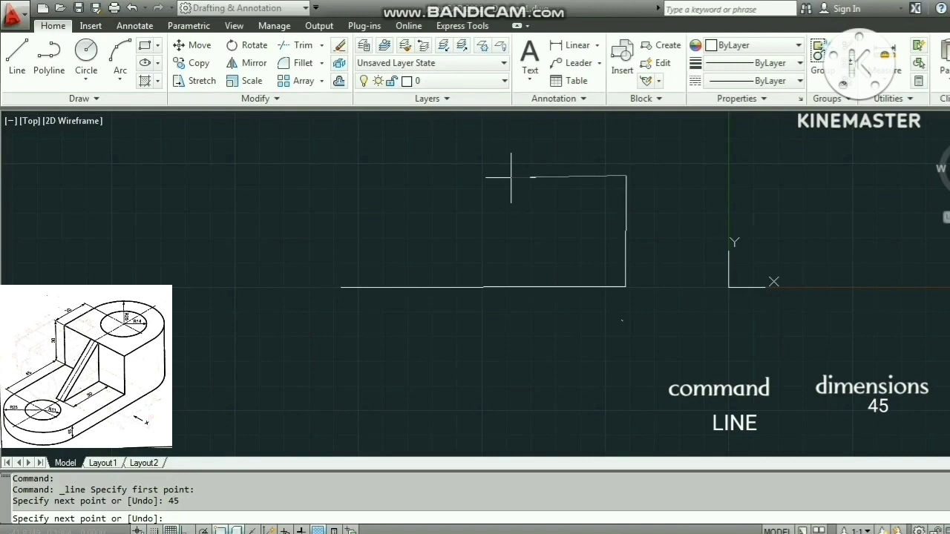
{"action": "key", "text": "Escape"}
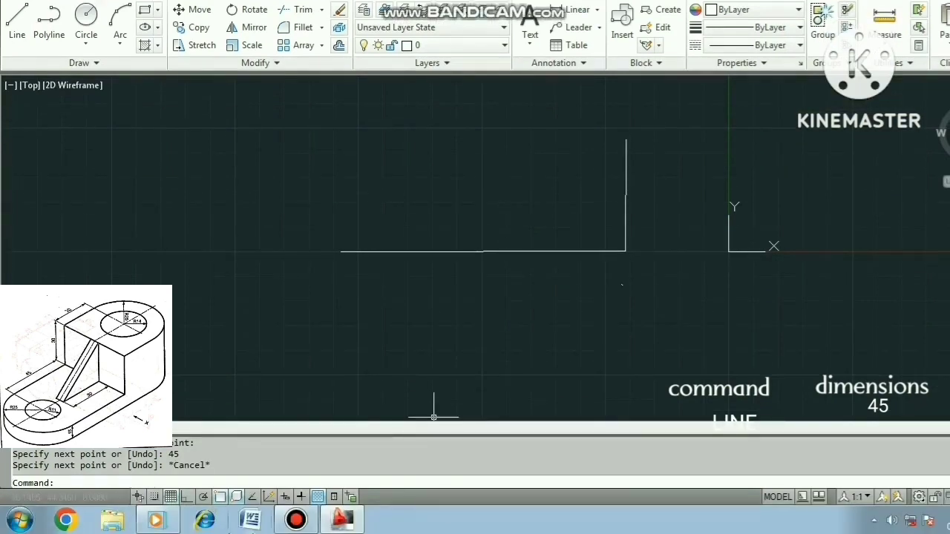
Step: Turn on Ortho and draw a 45 mm horizontal line leftward from the top of the vertical edge
{"action": "left_click", "coordinate": [187, 497]}
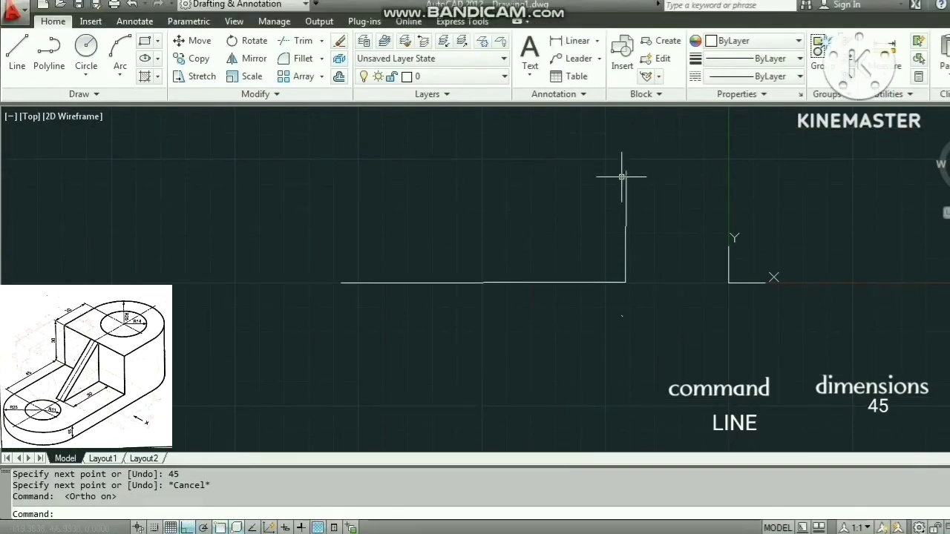
{"action": "left_click", "coordinate": [17, 16]}
{"action": "left_click", "coordinate": [632, 180]}
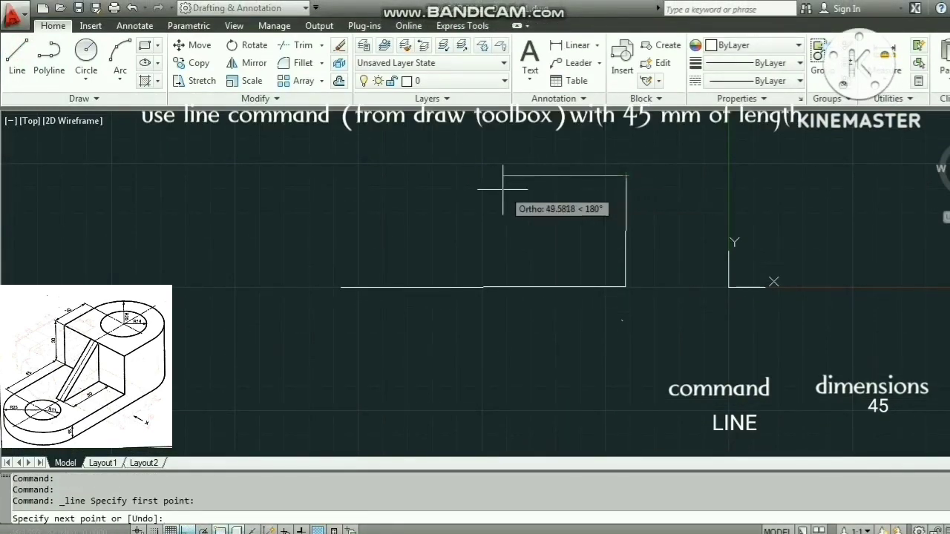
{"action": "type", "text": "45"}
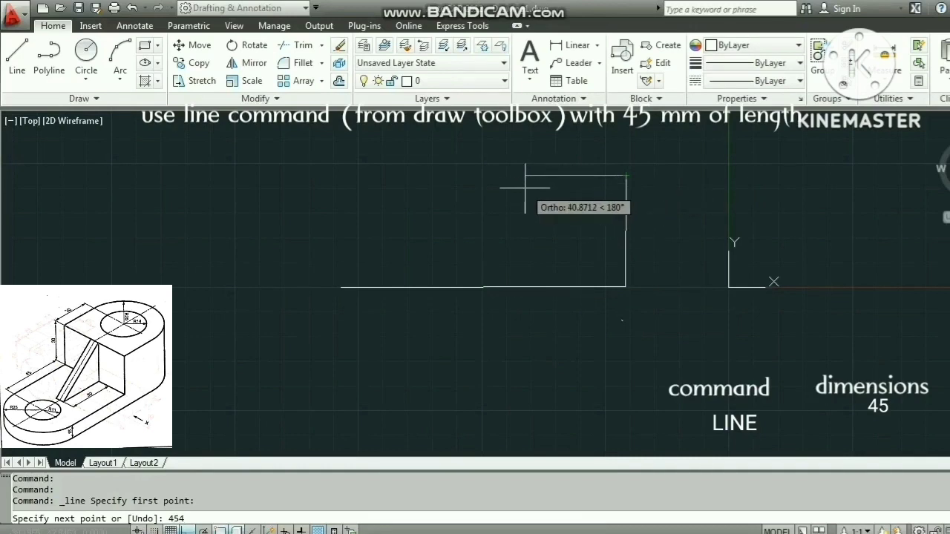
{"action": "key", "text": "Return"}
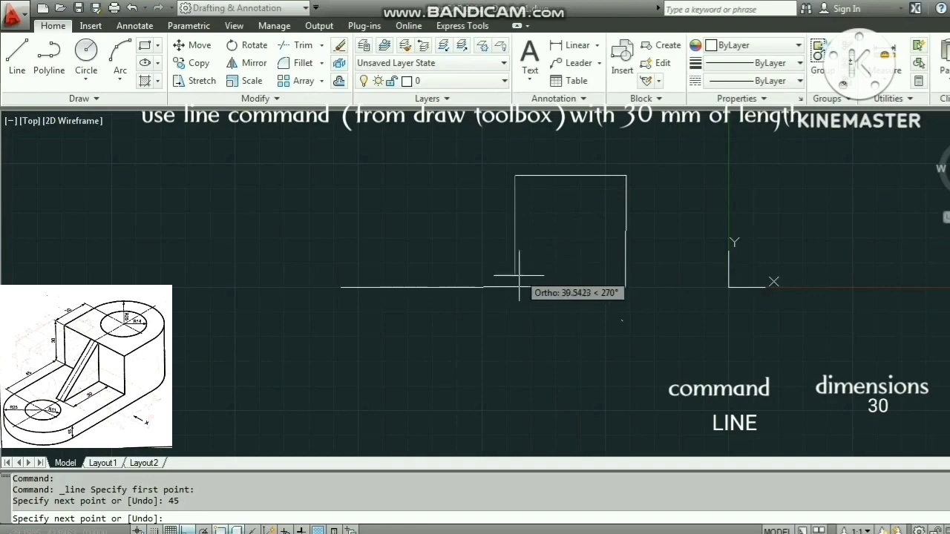
Step: Continue the outline 30 mm down, 70 mm left and 15 mm down to close the stepped profile
{"action": "type", "text": "30"}
{"action": "key", "text": "Return"}
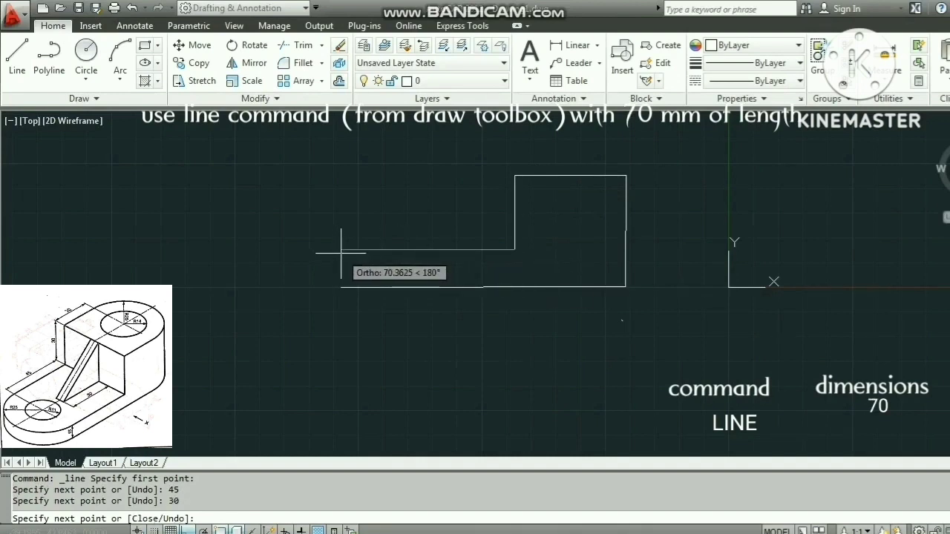
{"action": "type", "text": "70"}
{"action": "key", "text": "Return"}
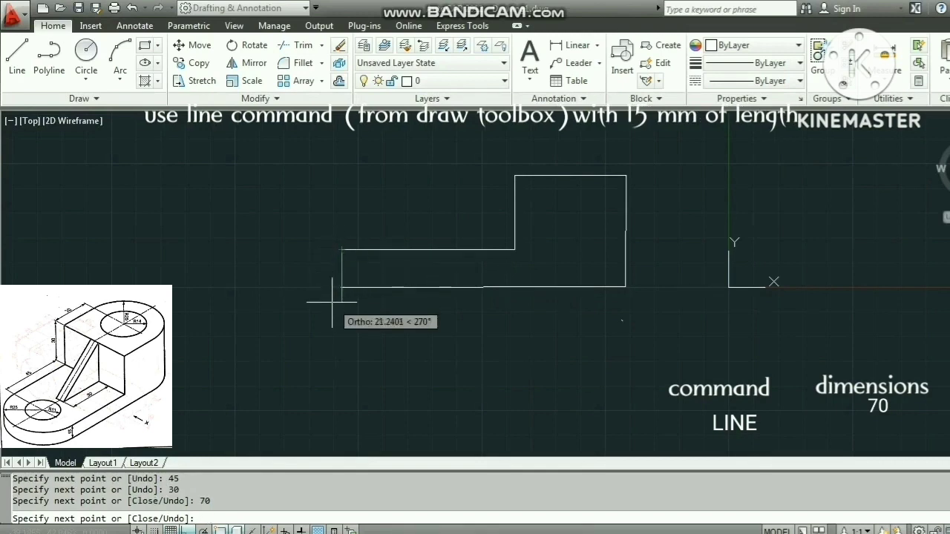
{"action": "type", "text": "15"}
{"action": "key", "text": "Return"}
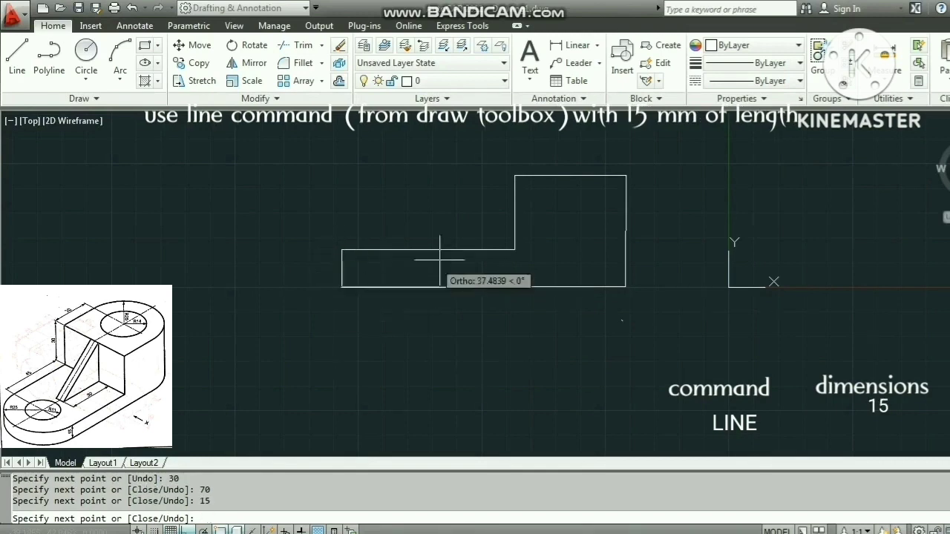
{"action": "key", "text": "Escape"}
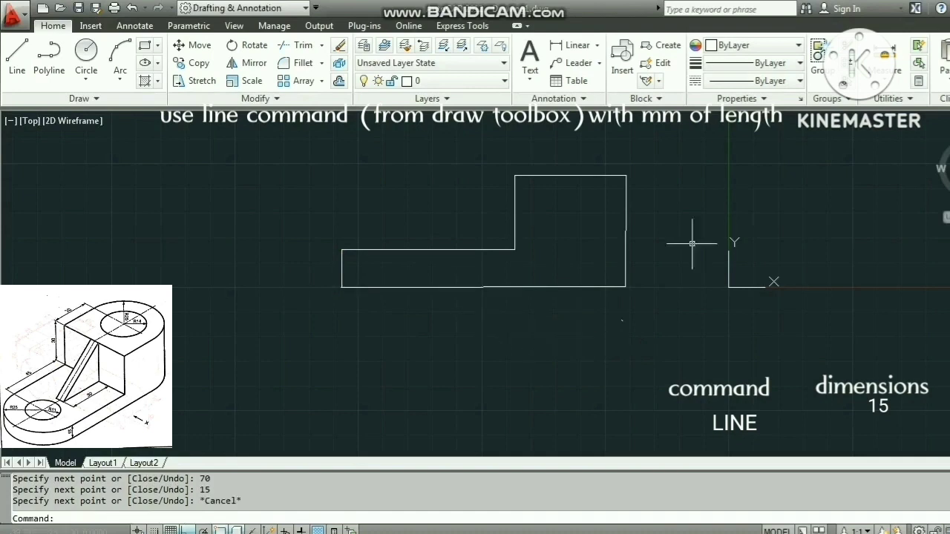
Step: Draw a 30 mm line leftward from the inner step corner along the lower step's top edge
{"action": "left_click", "coordinate": [17, 55]}
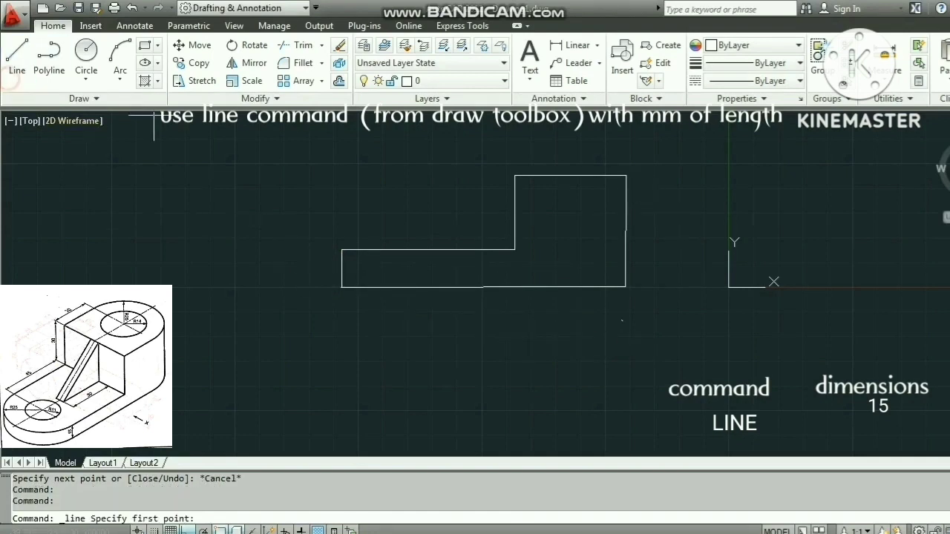
{"action": "left_click", "coordinate": [512, 250]}
{"action": "type", "text": "3"}
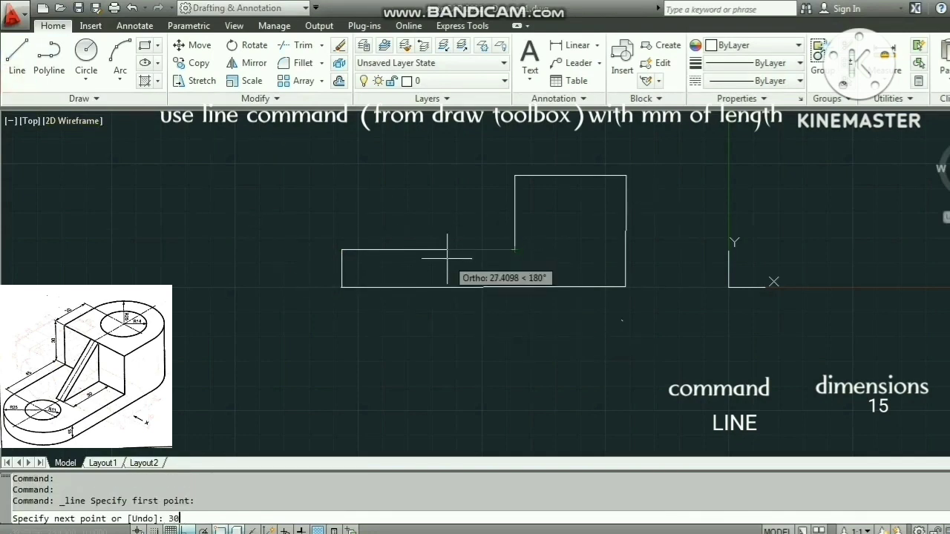
{"action": "type", "text": "0"}
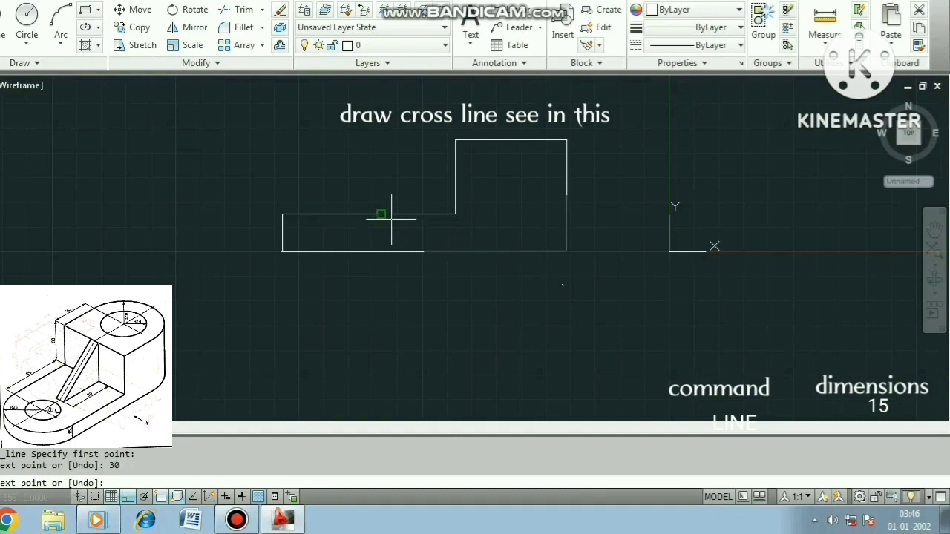
{"action": "key", "text": "Escape"}
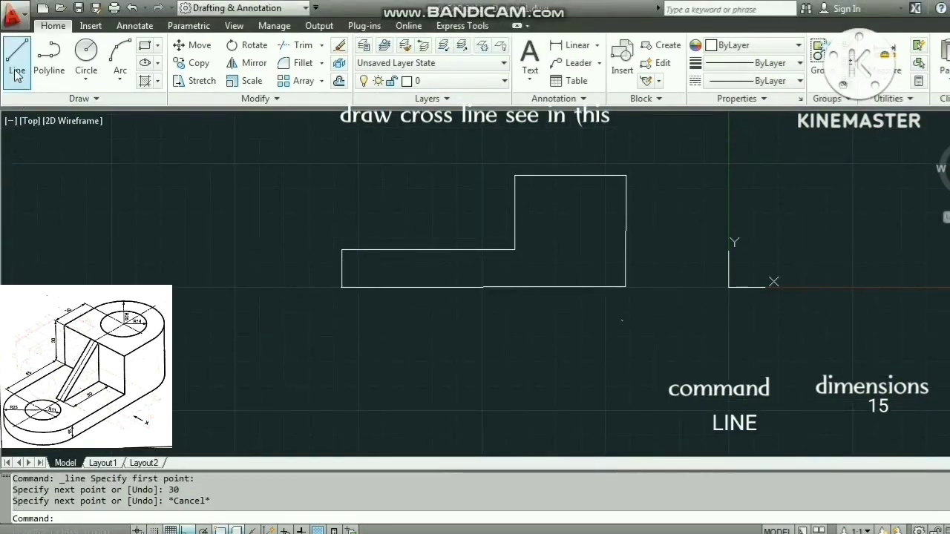
Step: Draw the sloping rib line from the 30 mm line's left endpoint to the upper-left corner of the tall block
{"action": "left_click", "coordinate": [17, 72]}
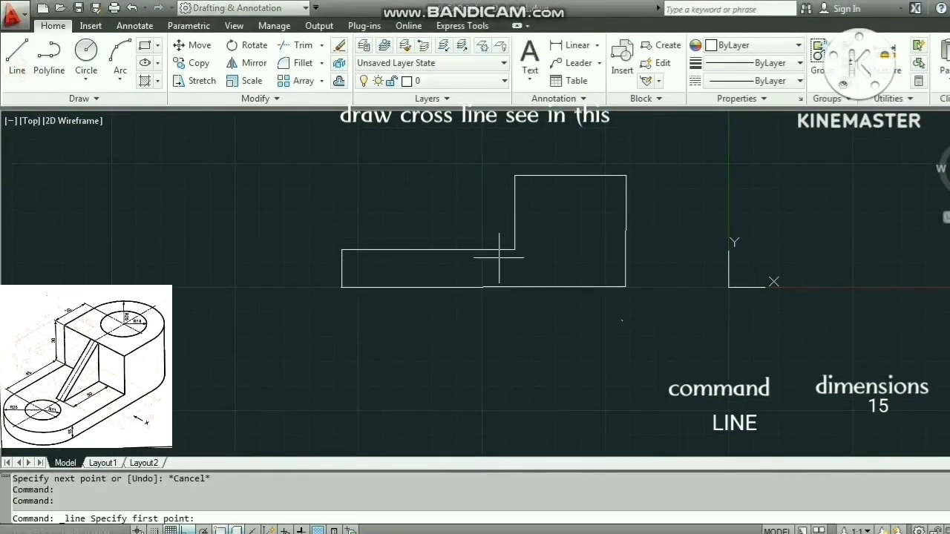
{"action": "left_click", "coordinate": [441, 249]}
{"action": "left_click", "coordinate": [515, 176]}
{"action": "key", "text": "Escape"}
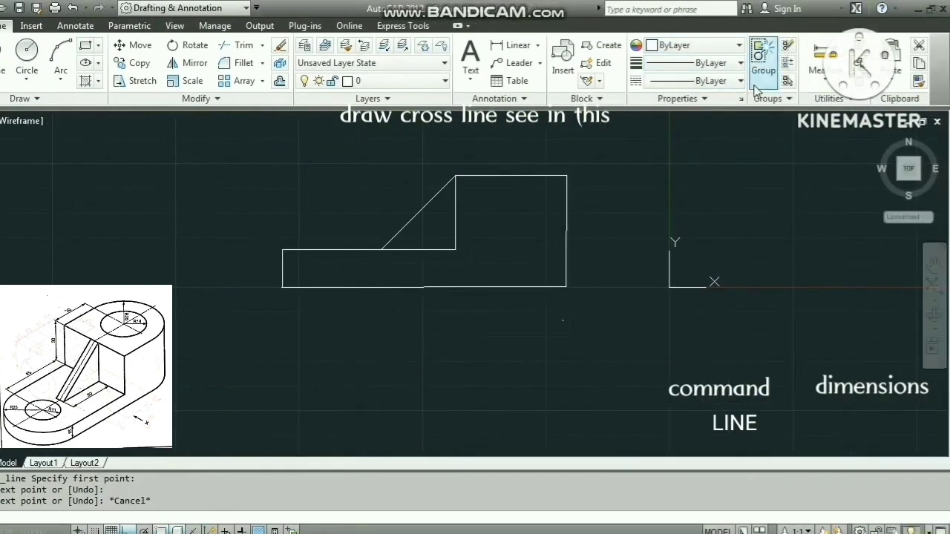
Step: Load the CENTER2 linetype from acadiso.lin and make it the current linetype
{"action": "left_click", "coordinate": [799, 80]}
{"action": "left_click", "coordinate": [696, 155]}
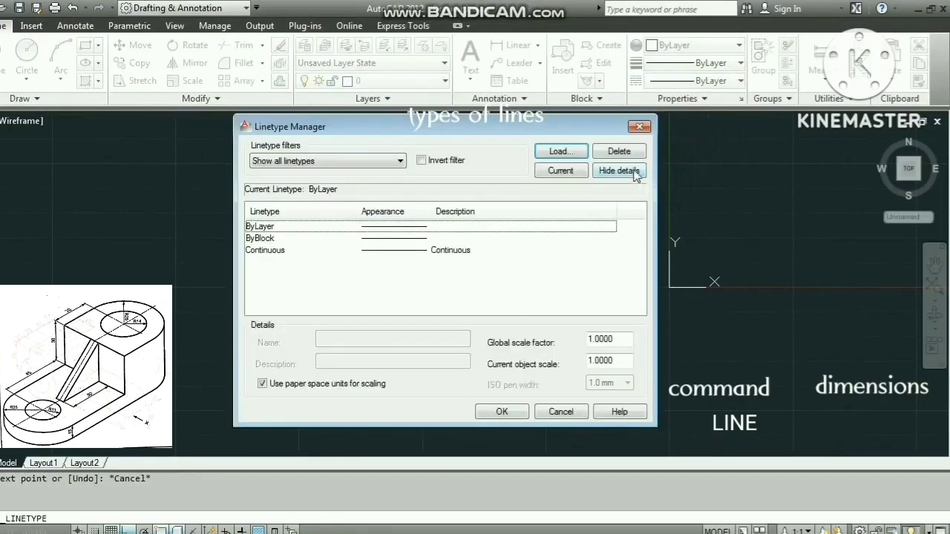
{"action": "left_click", "coordinate": [558, 150]}
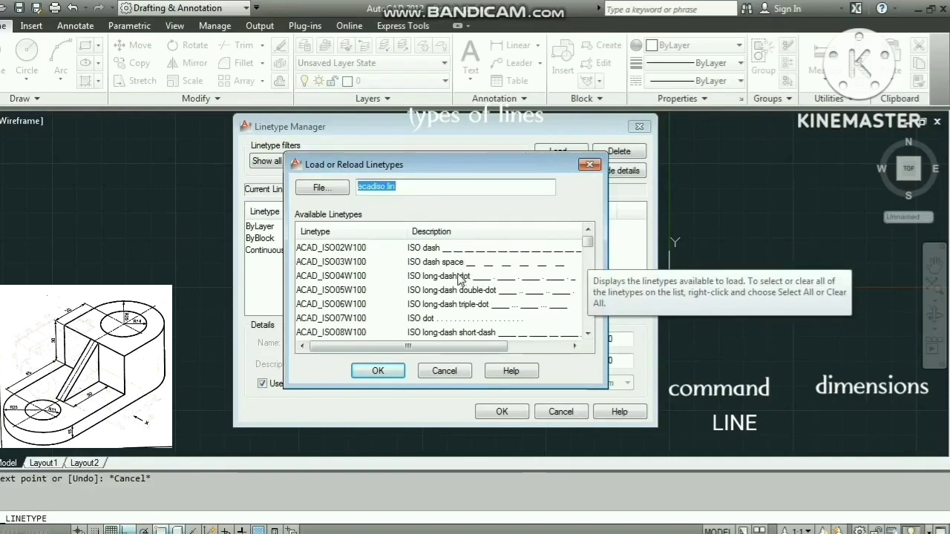
{"action": "left_click", "coordinate": [587, 334]}
{"action": "left_click", "coordinate": [587, 336]}
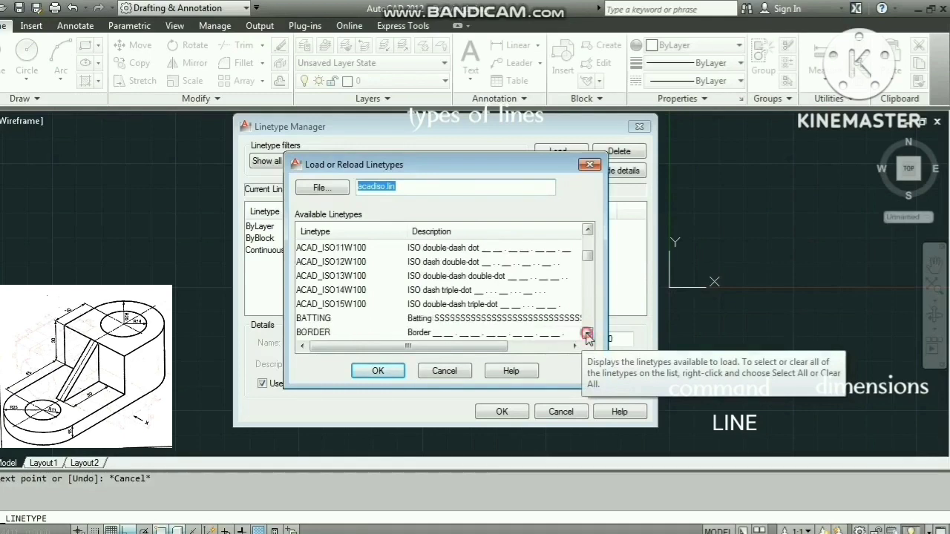
{"action": "left_click", "coordinate": [587, 335]}
{"action": "left_click", "coordinate": [587, 335]}
{"action": "left_click", "coordinate": [462, 306]}
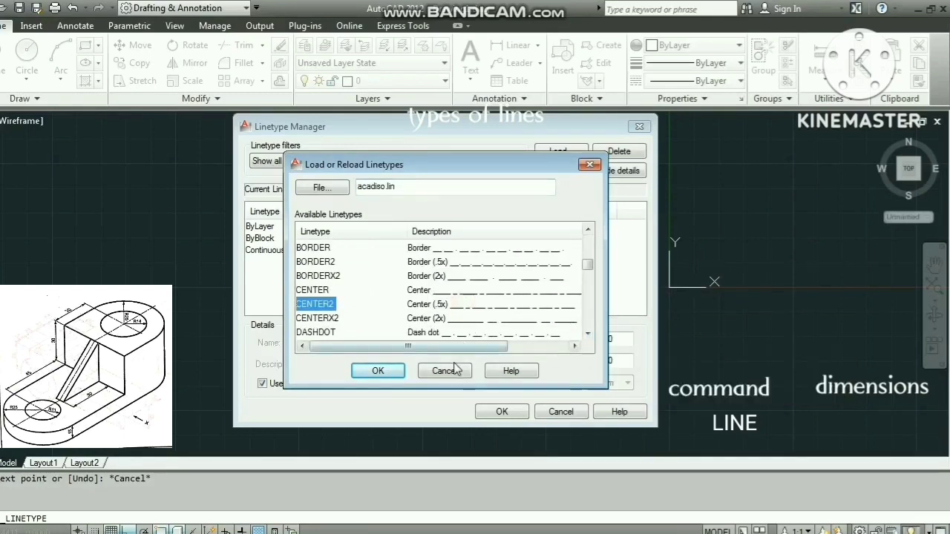
{"action": "left_click", "coordinate": [378, 371]}
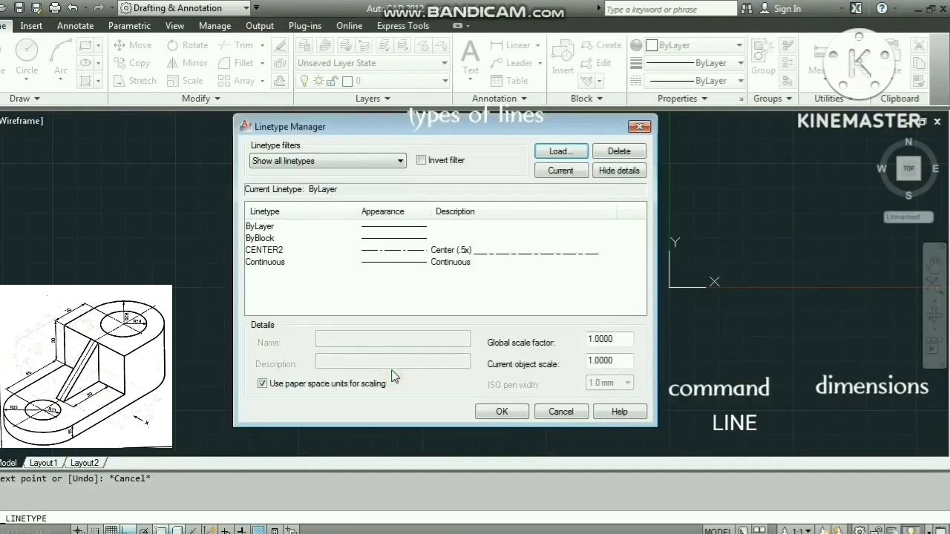
{"action": "left_click", "coordinate": [638, 127]}
{"action": "left_click", "coordinate": [694, 80]}
{"action": "left_click", "coordinate": [642, 135]}
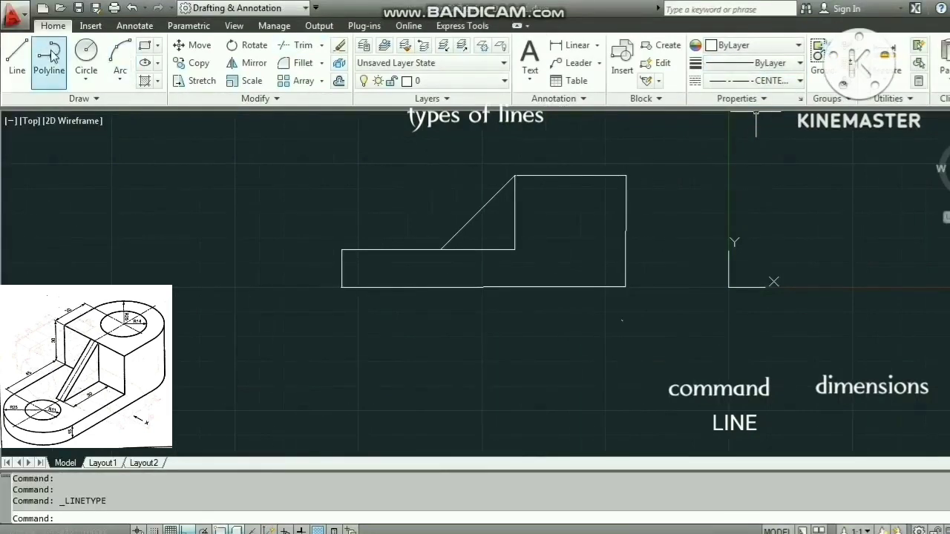
Step: Draw the block's centre line from its upper-left corner, going 20 mm right along the top edge and 45 mm down
{"action": "left_click", "coordinate": [17, 55]}
{"action": "left_click", "coordinate": [515, 176]}
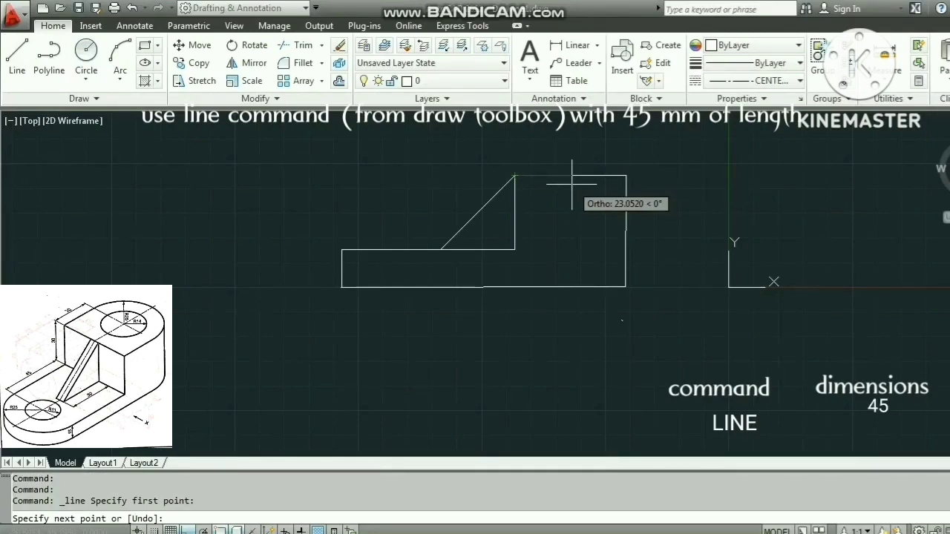
{"action": "type", "text": "20"}
{"action": "key", "text": "Return"}
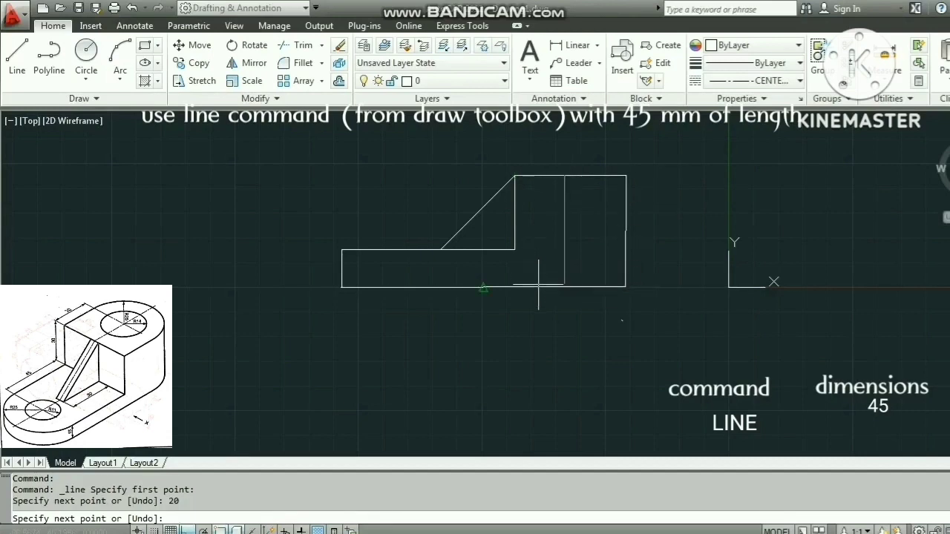
{"action": "type", "text": "45"}
{"action": "key", "text": "Return"}
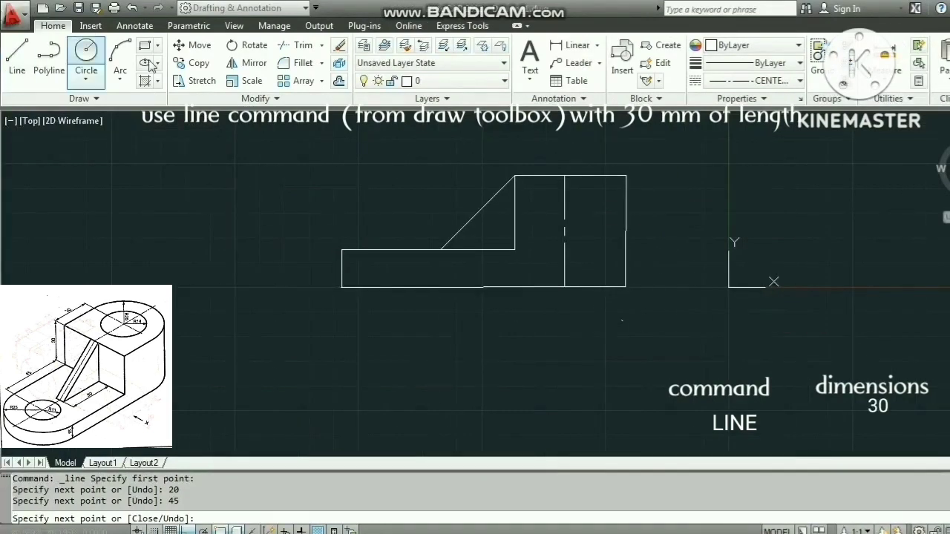
{"action": "key", "text": "Escape"}
Step: Load the JIS_02_1.0 hidden linetype from acadiso.lin
{"action": "left_click", "coordinate": [754, 80]}
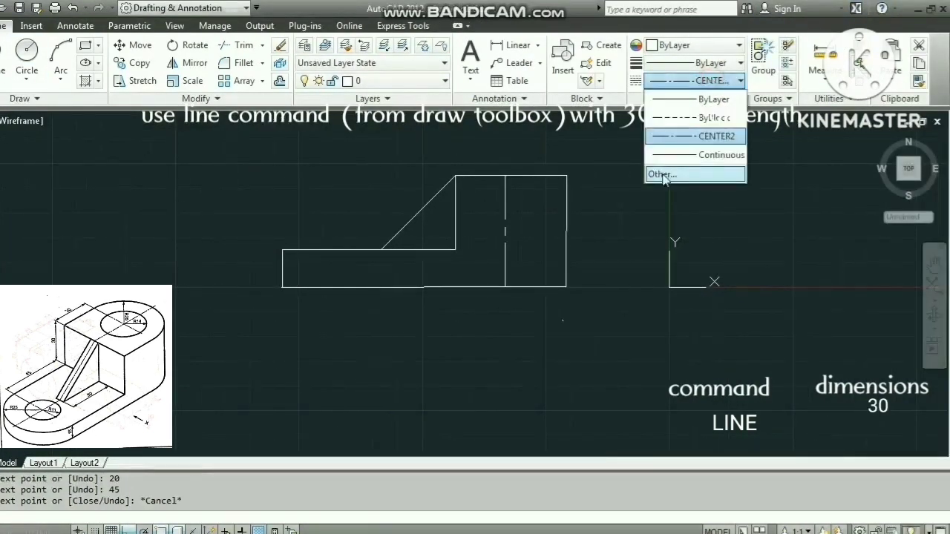
{"action": "left_click", "coordinate": [662, 176]}
{"action": "left_click", "coordinate": [561, 150]}
{"action": "scroll", "coordinate": [586, 275], "scroll_direction": "down", "scroll_amount": 6}
{"action": "scroll", "coordinate": [587, 275], "scroll_direction": "down", "scroll_amount": 6}
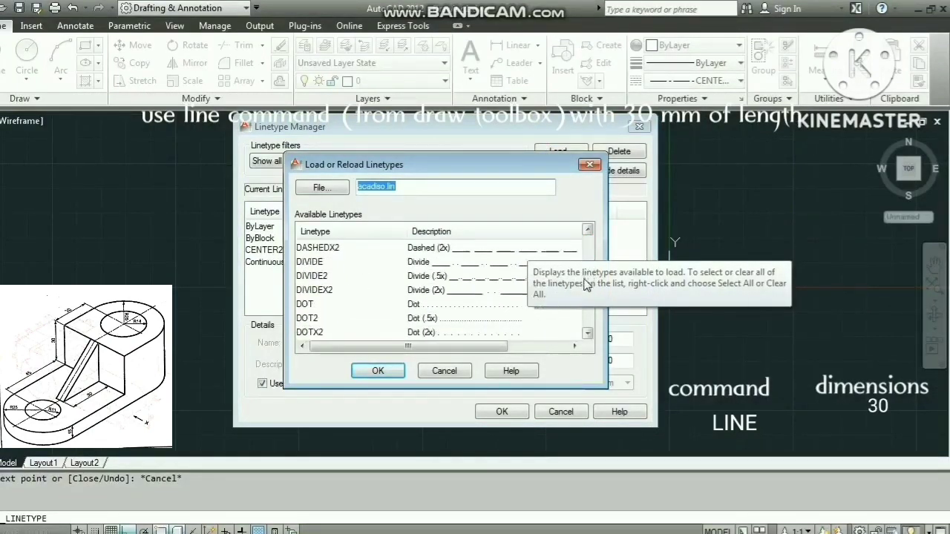
{"action": "left_click", "coordinate": [520, 303]}
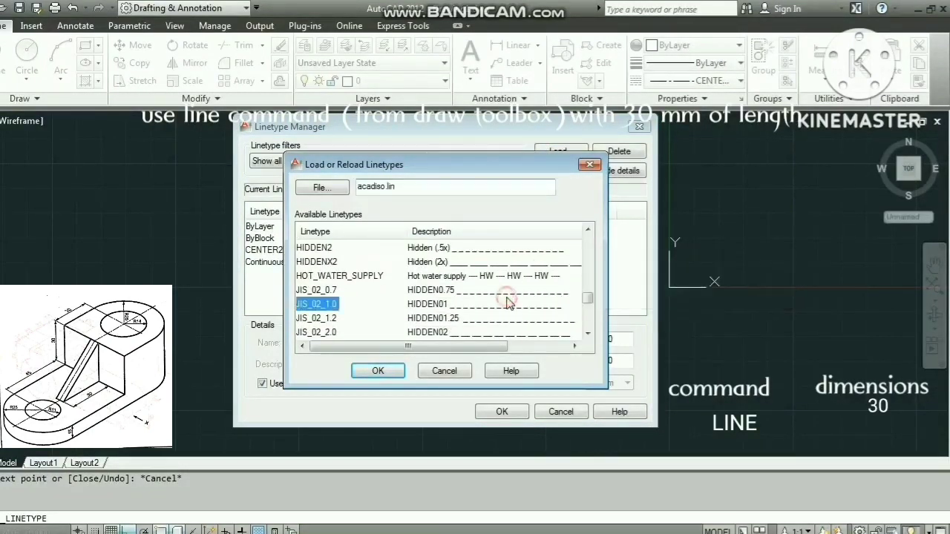
{"action": "left_click", "coordinate": [378, 346]}
{"action": "left_click", "coordinate": [502, 386]}
Step: Make JIS_02_1.0 the current linetype
{"action": "left_click", "coordinate": [694, 55]}
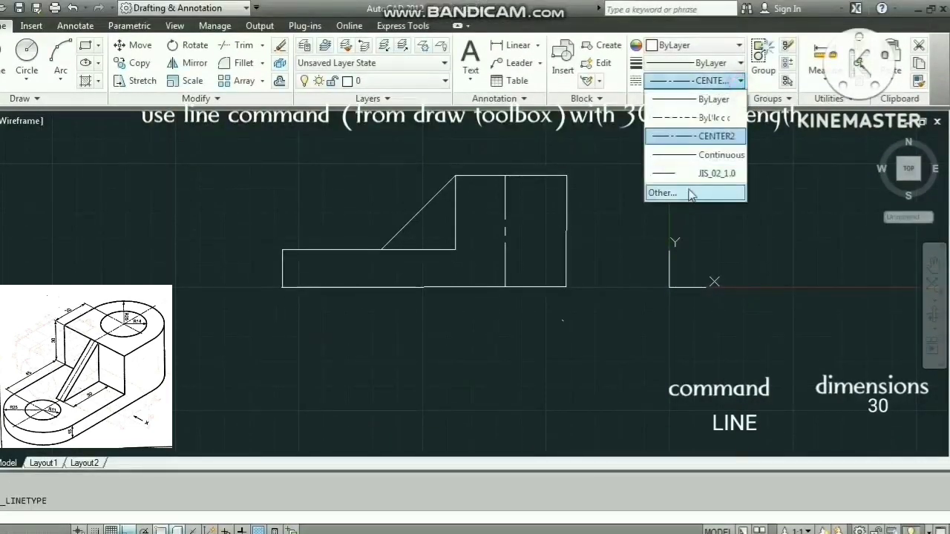
{"action": "left_click", "coordinate": [691, 194]}
{"action": "left_click", "coordinate": [683, 127]}
{"action": "left_click", "coordinate": [732, 81]}
{"action": "left_click", "coordinate": [709, 119]}
{"action": "left_click", "coordinate": [720, 81]}
{"action": "left_click", "coordinate": [711, 173]}
{"action": "left_click", "coordinate": [17, 59]}
{"action": "left_click", "coordinate": [542, 175]}
{"action": "type", "text": "0"}
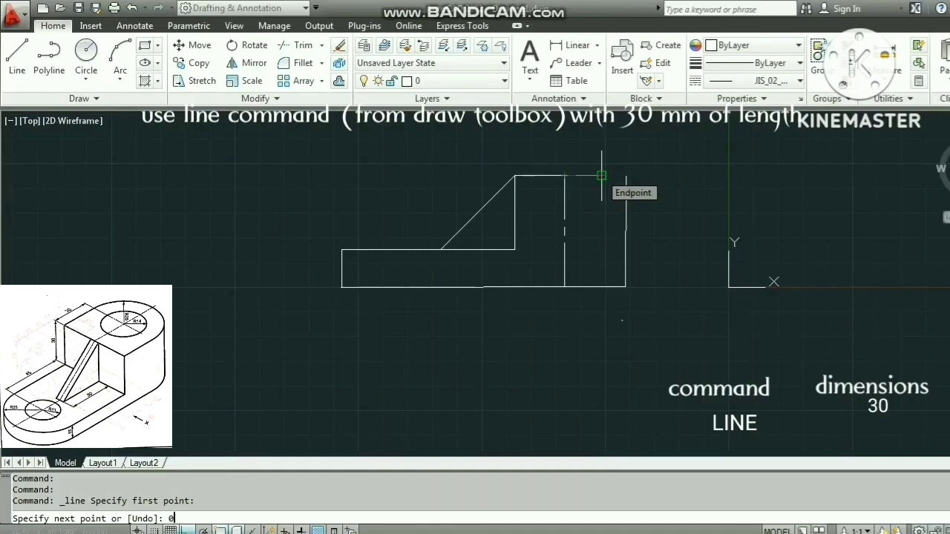
{"action": "key", "text": "Return"}
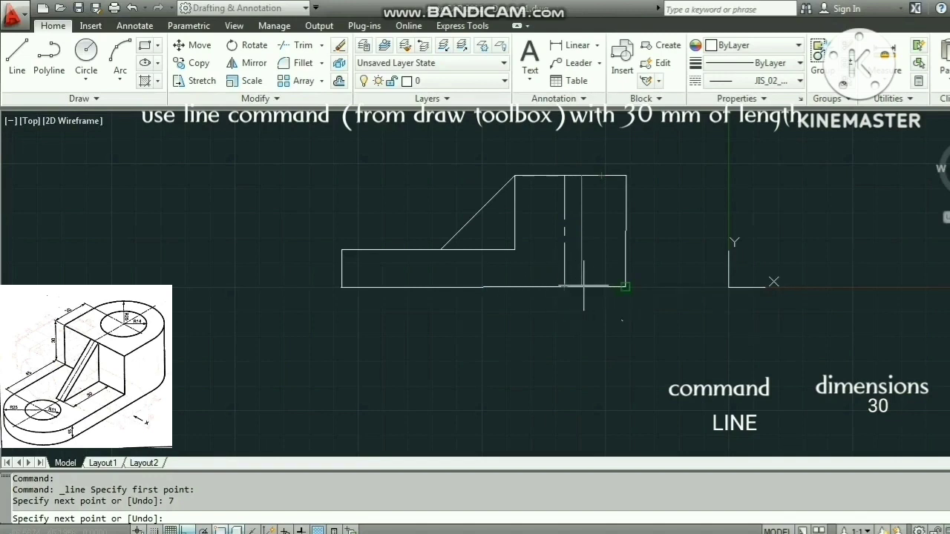
{"action": "key", "text": "ctrl+z"}
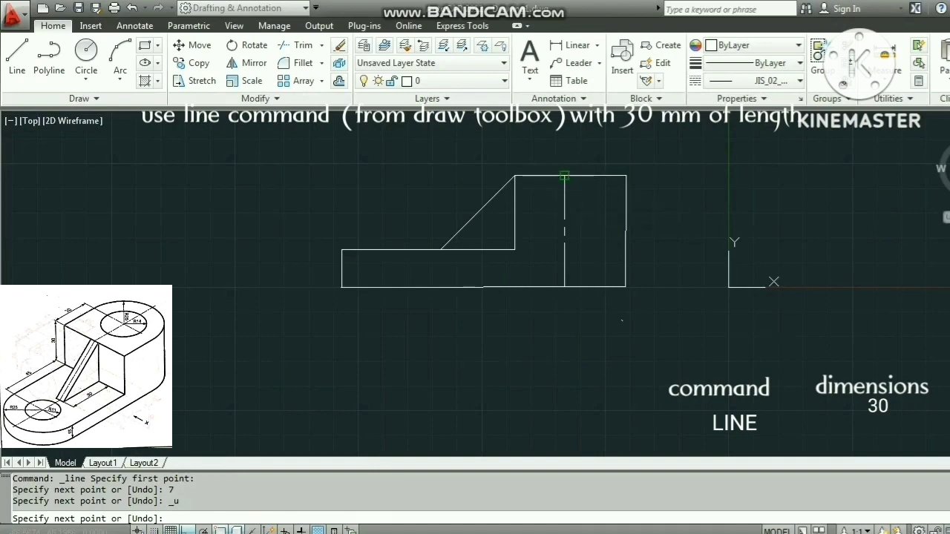
{"action": "type", "text": "14"}
{"action": "key", "text": "Return"}
{"action": "key", "text": "ctrl+z"}
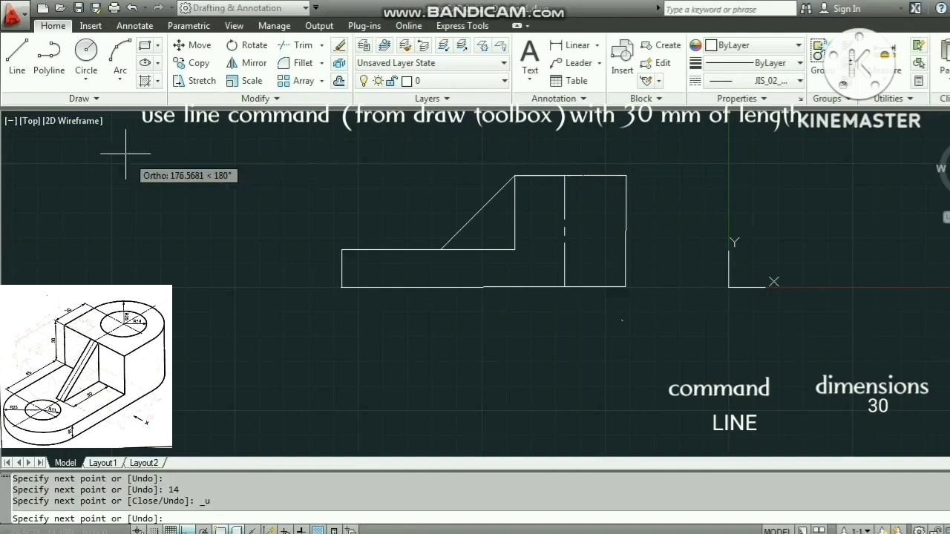
{"action": "key", "text": "Escape"}
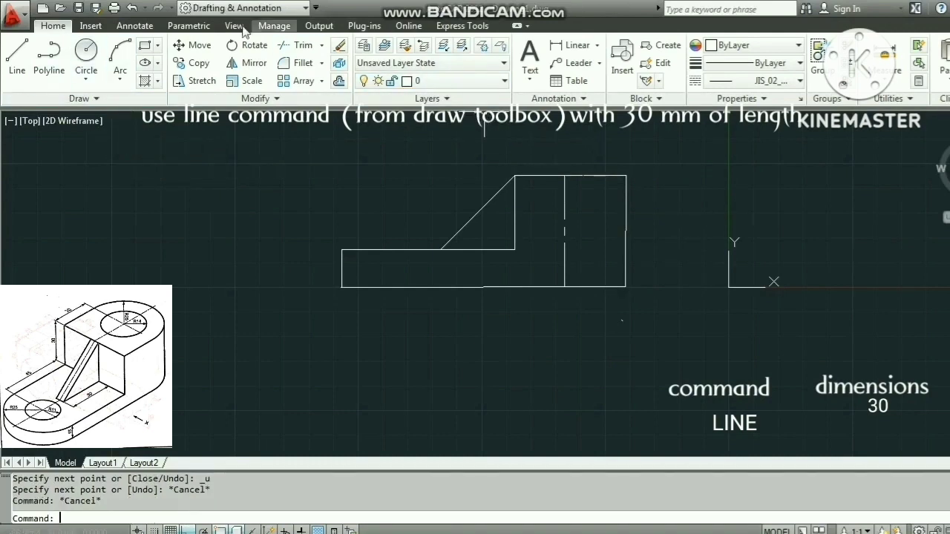
Step: Draw the block's hidden hole lines from the centre line's upper end: 14 mm right, 45 mm down, 28 mm left and 45 mm up
{"action": "left_click", "coordinate": [17, 56]}
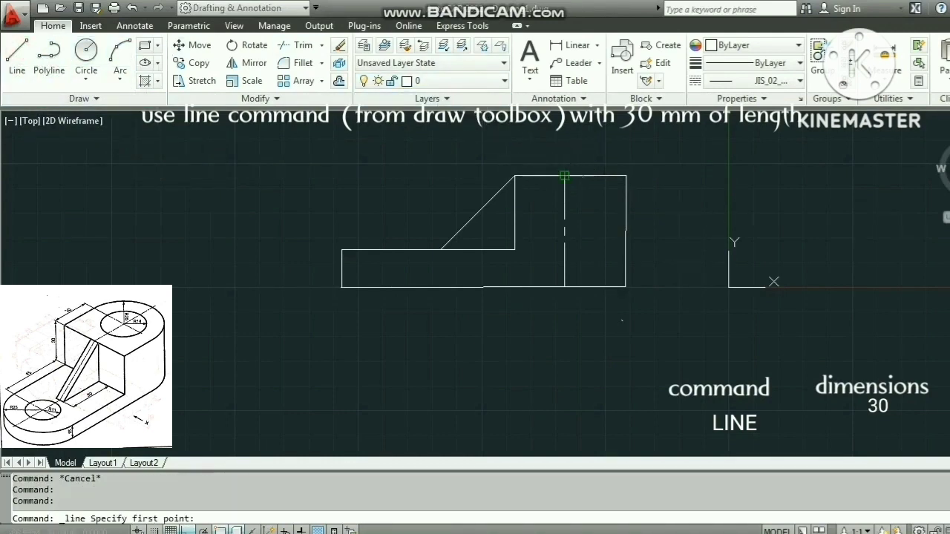
{"action": "left_click", "coordinate": [564, 176]}
{"action": "type", "text": "14"}
{"action": "key", "text": "Return"}
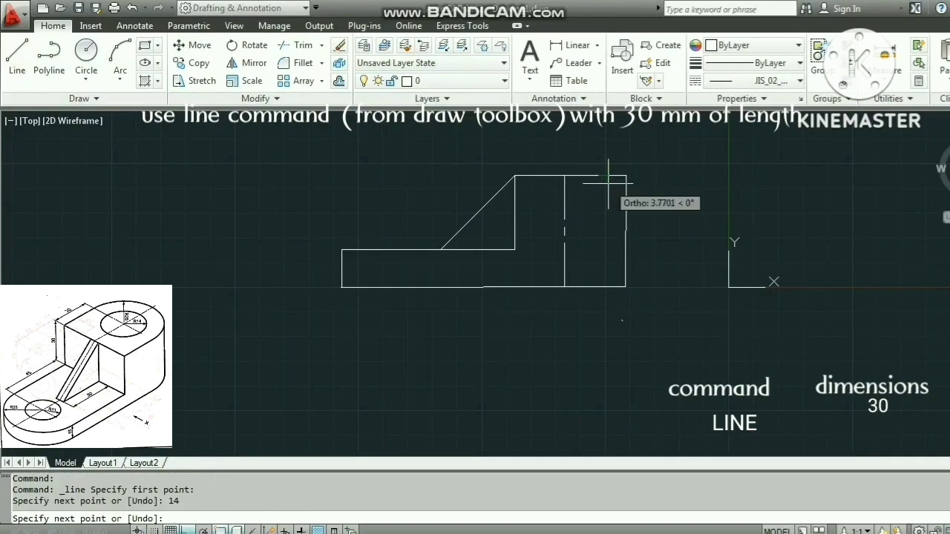
{"action": "type", "text": "45"}
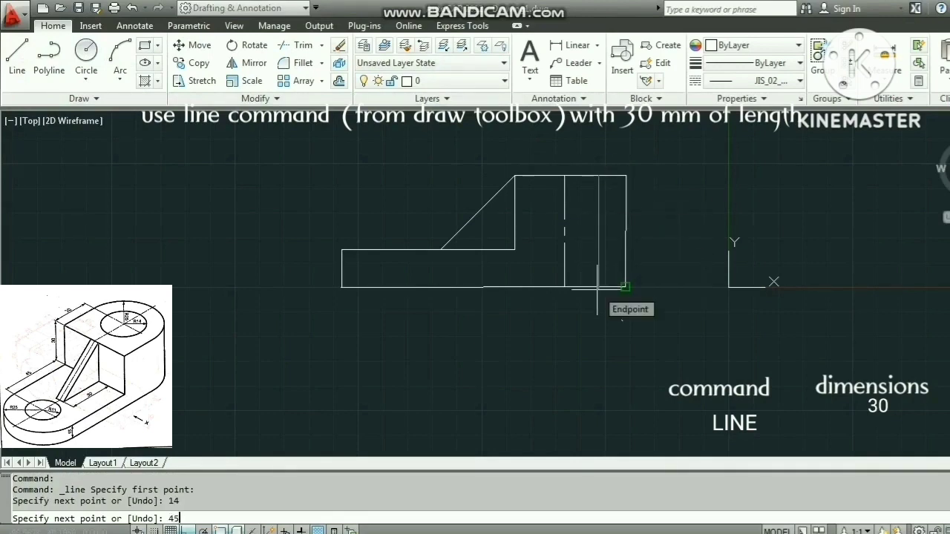
{"action": "key", "text": "Return"}
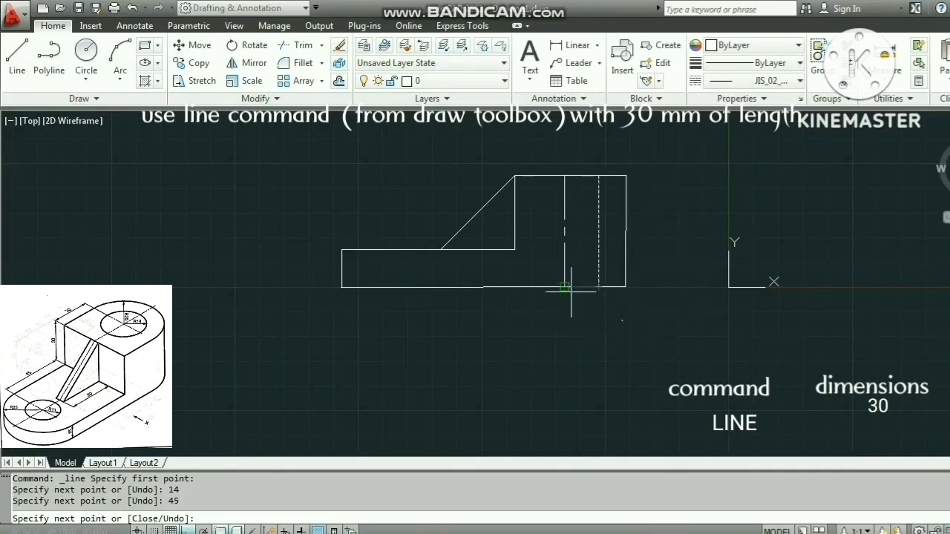
{"action": "type", "text": "28"}
{"action": "key", "text": "Return"}
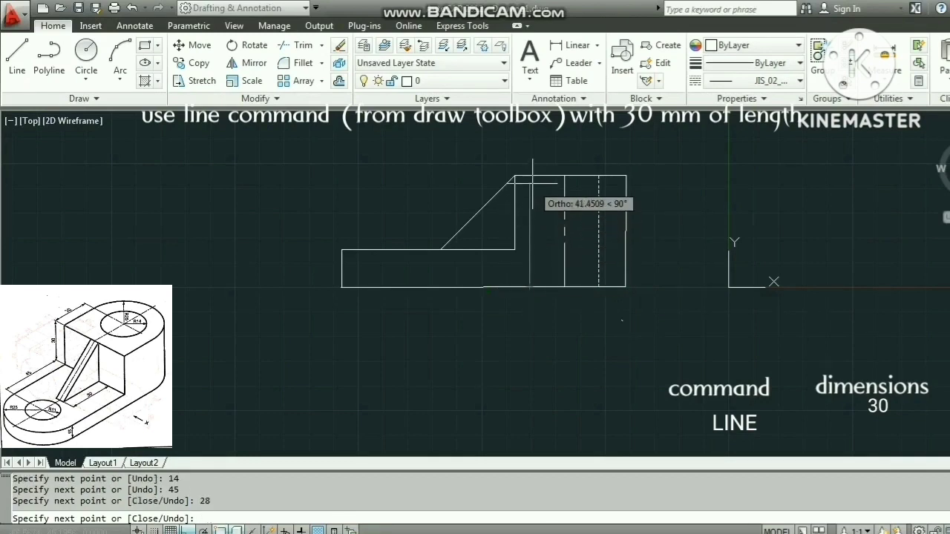
{"action": "type", "text": "45"}
{"action": "key", "text": "Return"}
{"action": "key", "text": "Escape"}
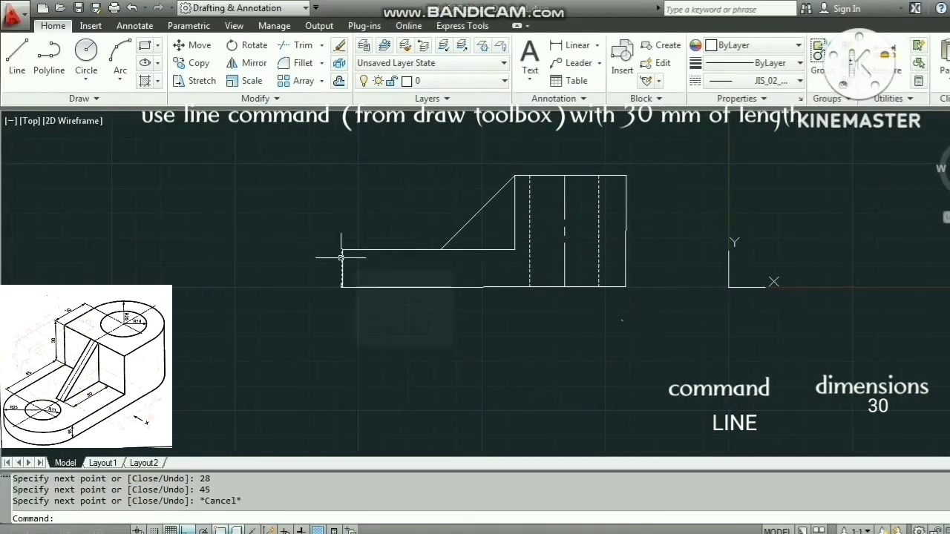
{"action": "left_click", "coordinate": [18, 56]}
{"action": "left_click", "coordinate": [342, 250]}
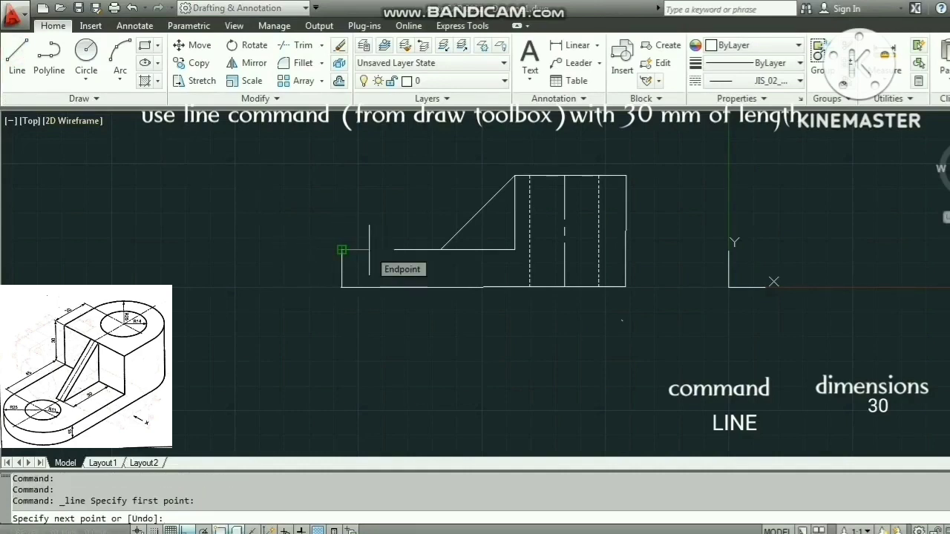
{"action": "key", "text": "Escape"}
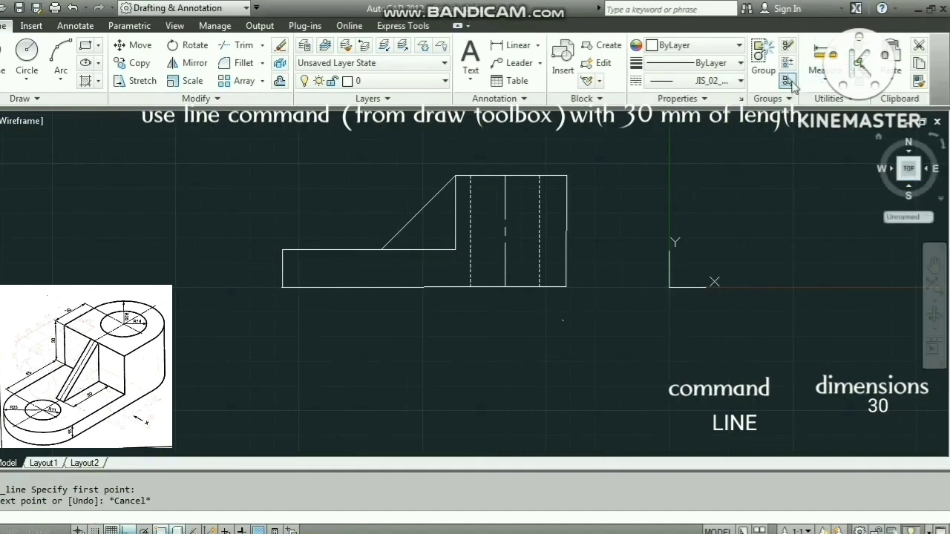
Step: Draw the base's centre line in the CENTER2 linetype from its upper-left corner, going 25 mm right and 15 mm down
{"action": "left_click", "coordinate": [800, 81]}
{"action": "left_click", "coordinate": [721, 138]}
{"action": "left_click", "coordinate": [19, 70]}
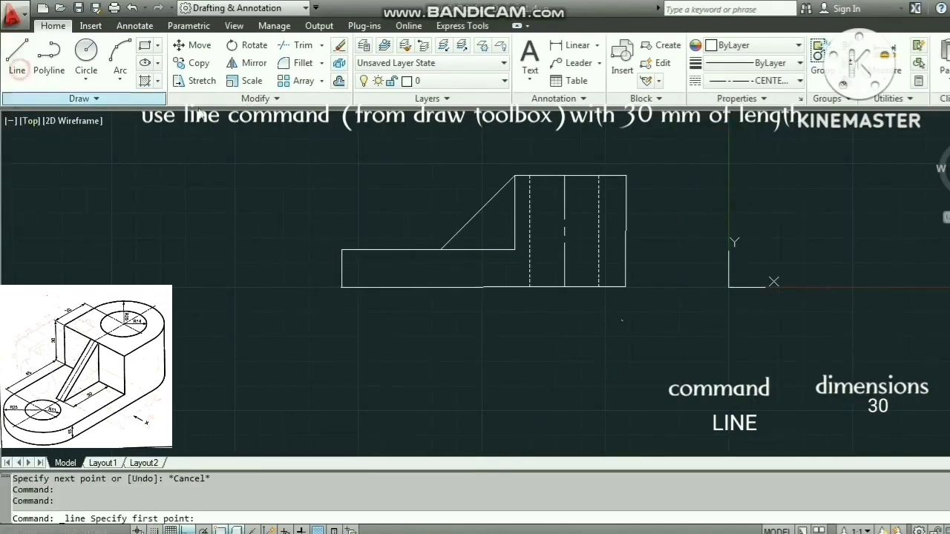
{"action": "left_click", "coordinate": [341, 249]}
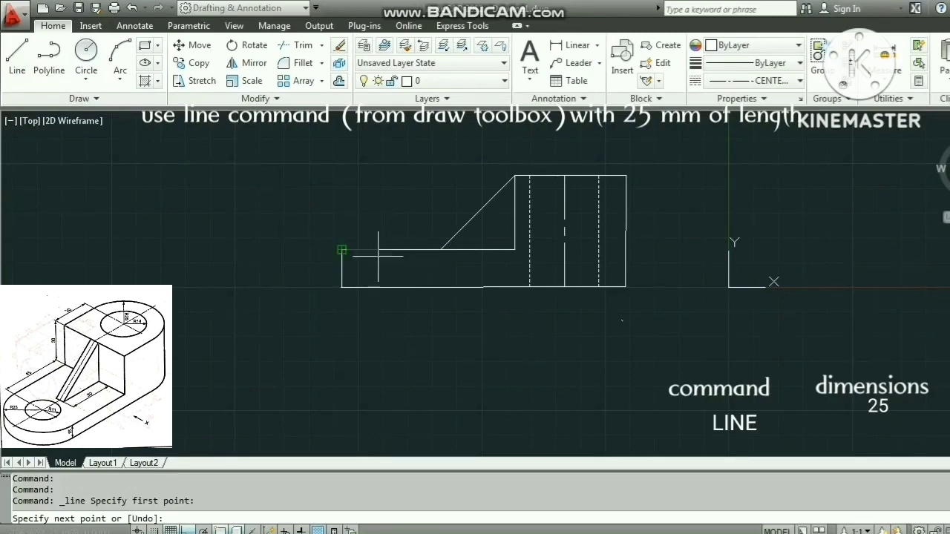
{"action": "type", "text": "25"}
{"action": "key", "text": "Return"}
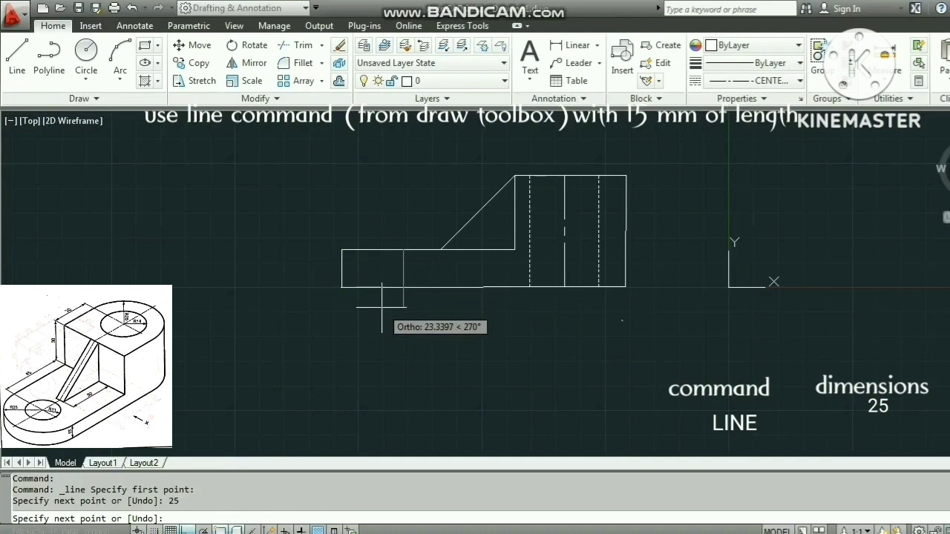
{"action": "type", "text": "15"}
{"action": "key", "text": "Return"}
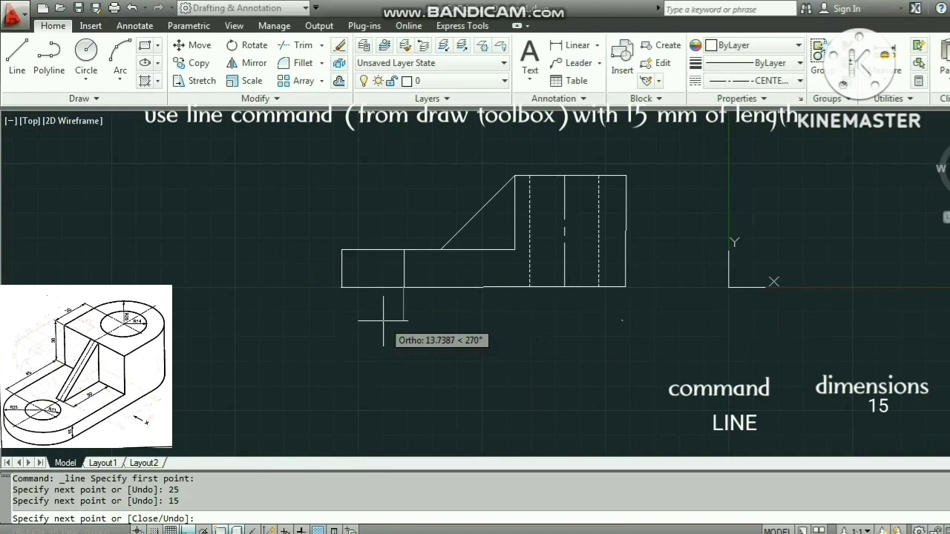
{"action": "key", "text": "Escape"}
Step: Draw the base's hole lines in JIS_02_1.0 from its centre line's upper end: 11 mm left, 15 mm down, 22 mm right and 15 mm up
{"action": "left_click", "coordinate": [754, 80]}
{"action": "left_click", "coordinate": [702, 170]}
{"action": "left_click", "coordinate": [17, 56]}
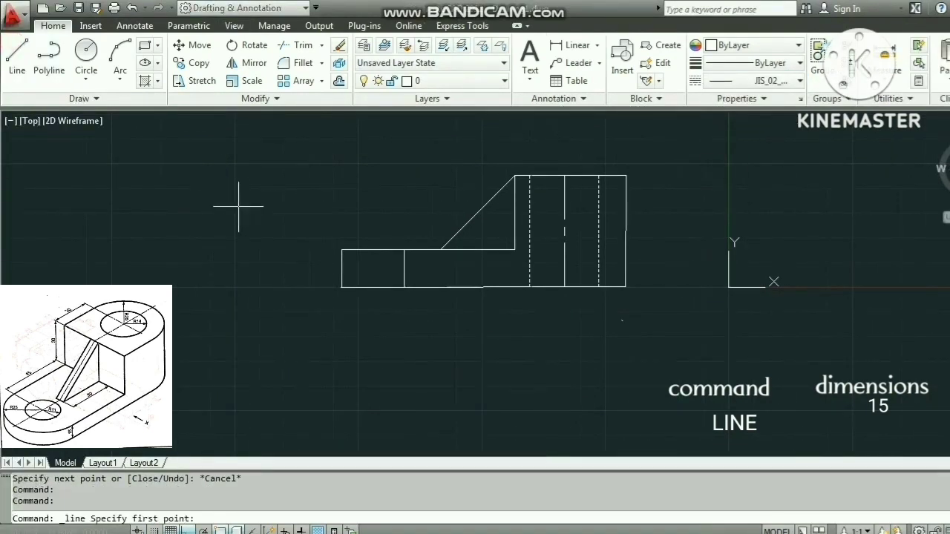
{"action": "left_click", "coordinate": [404, 250]}
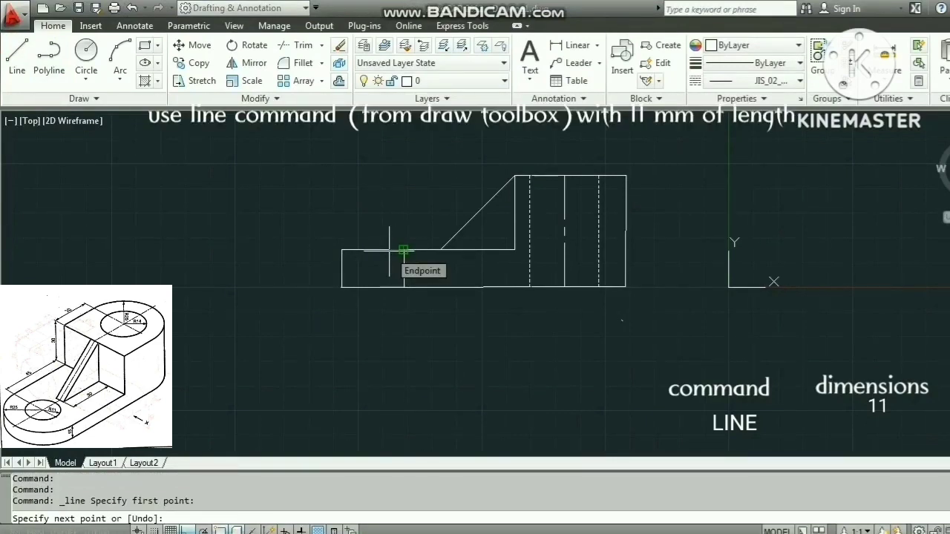
{"action": "key", "text": "Return"}
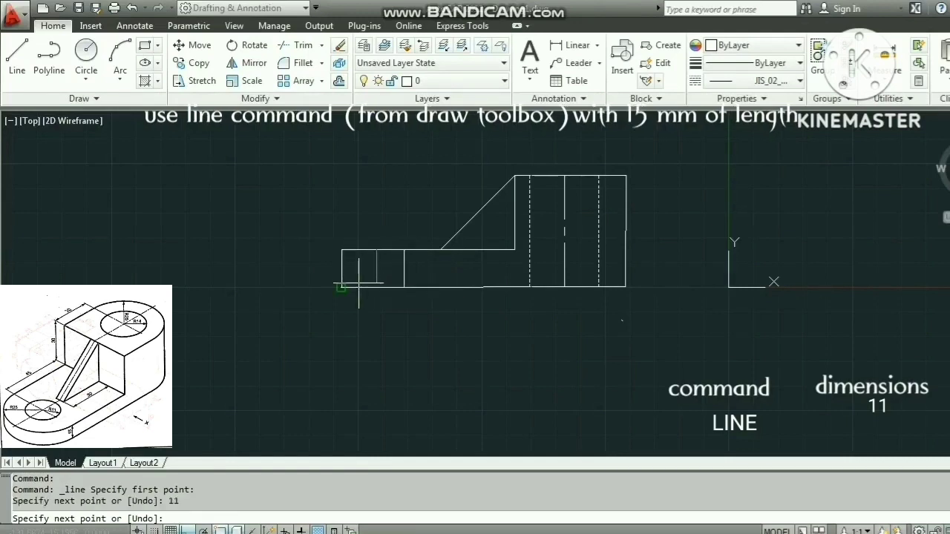
{"action": "type", "text": "15"}
{"action": "key", "text": "Return"}
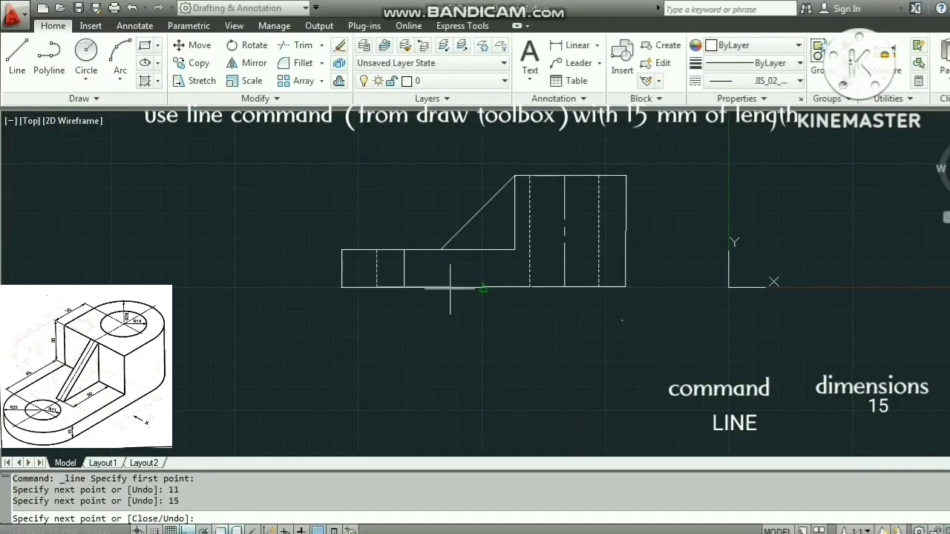
{"action": "type", "text": "22"}
{"action": "key", "text": "Return"}
{"action": "type", "text": "15"}
{"action": "key", "text": "Return"}
{"action": "key", "text": "Escape"}
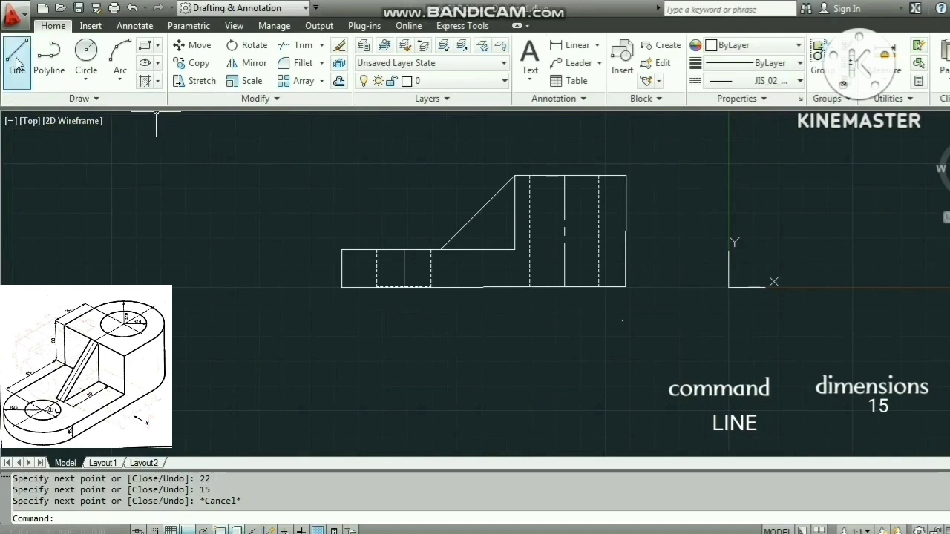
Step: Draw a 115 by 50 mm rectangle of ByLayer lines below the front view, aligned with its left edge
{"action": "left_click", "coordinate": [698, 80]}
{"action": "left_click", "coordinate": [705, 98]}
{"action": "left_click", "coordinate": [17, 57]}
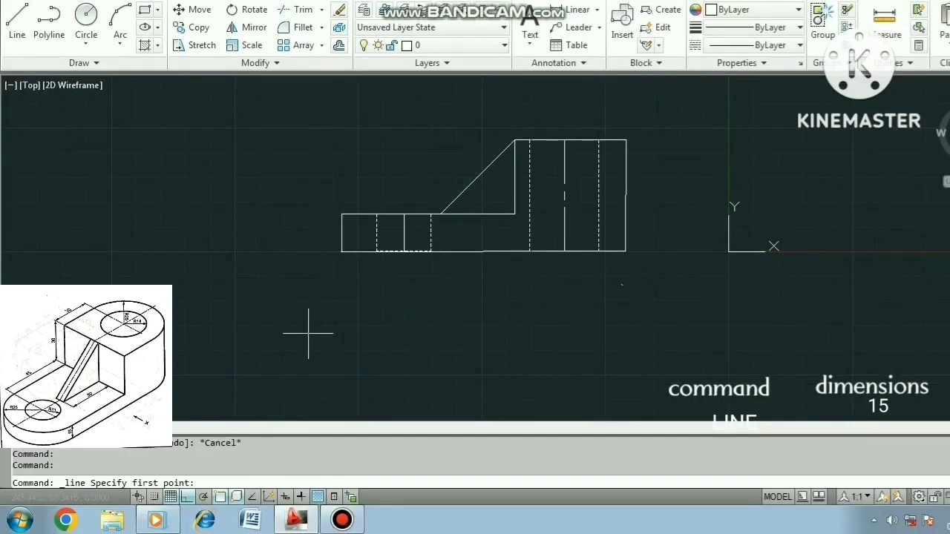
{"action": "left_click", "coordinate": [341, 276]}
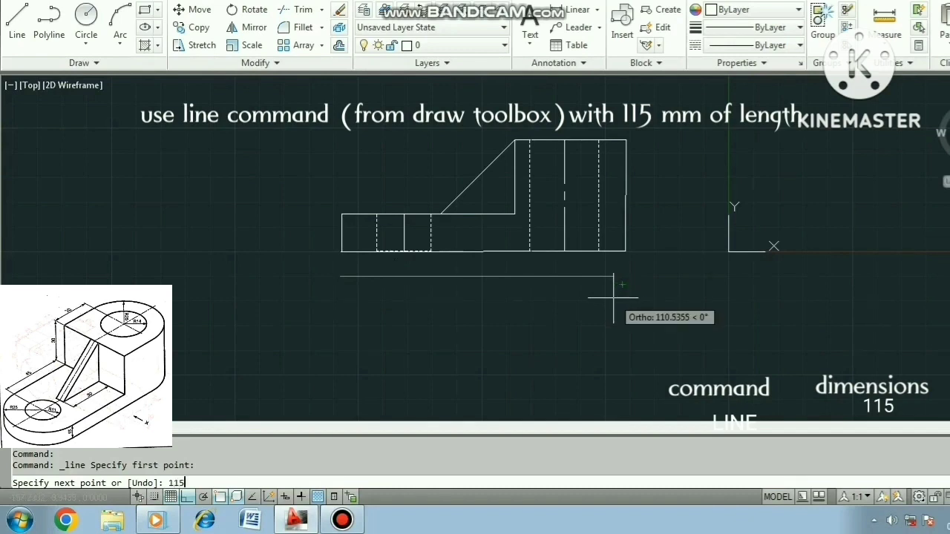
{"action": "type", "text": "115"}
{"action": "key", "text": "Return"}
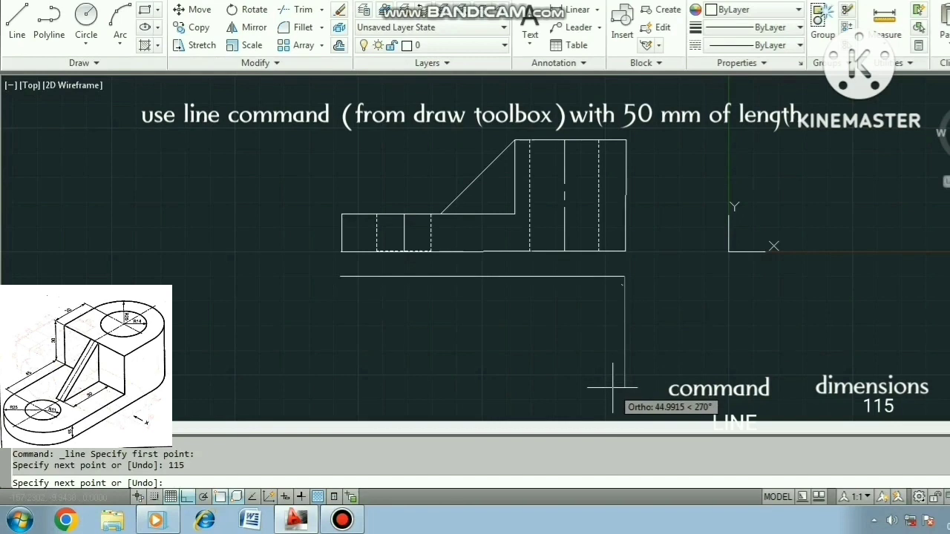
{"action": "type", "text": "50"}
{"action": "key", "text": "Return"}
{"action": "type", "text": "115"}
{"action": "key", "text": "Return"}
{"action": "type", "text": "50"}
{"action": "key", "text": "Return"}
{"action": "key", "text": "Escape"}
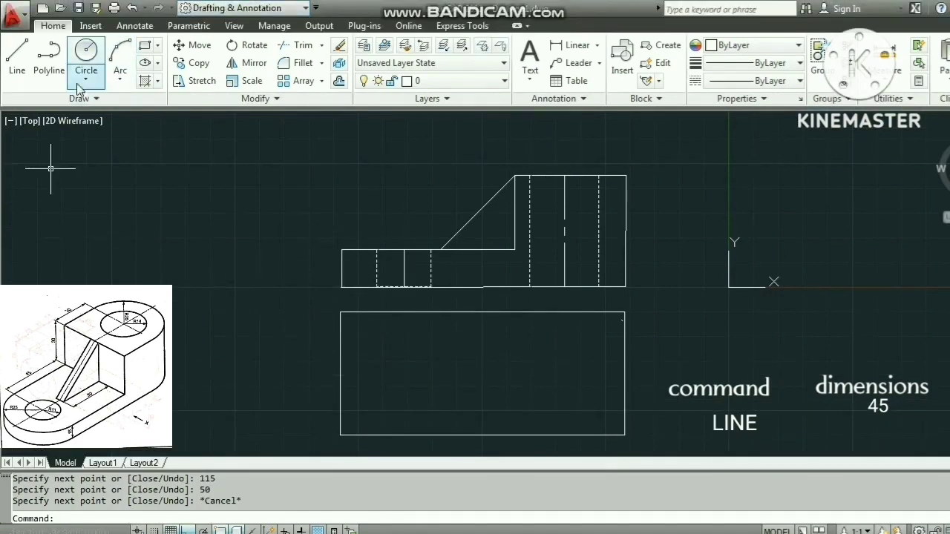
Step: Draw a vertical CENTER2 line in the rectangle, going 25 mm right from its upper-left corner and 50 mm down
{"action": "left_click", "coordinate": [724, 80]}
{"action": "left_click", "coordinate": [687, 135]}
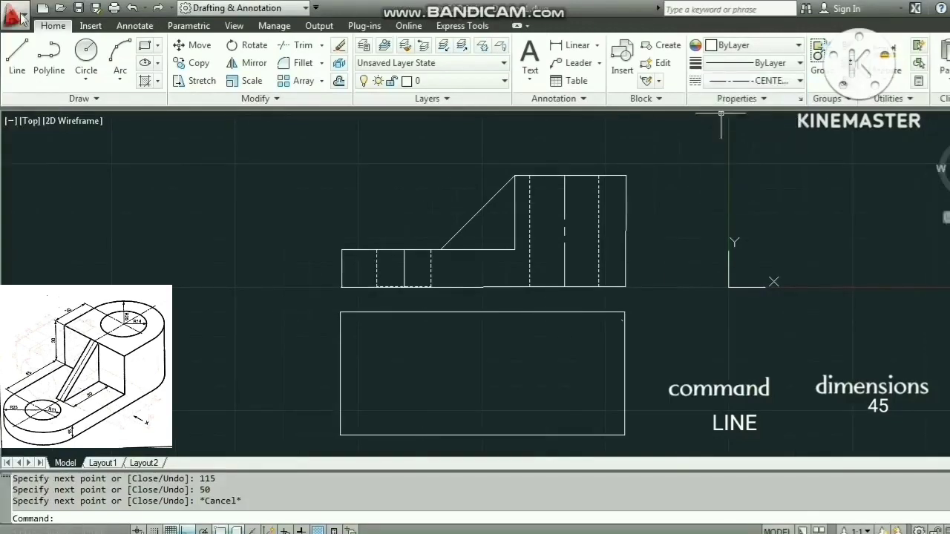
{"action": "left_click", "coordinate": [17, 55]}
{"action": "left_click", "coordinate": [340, 312]}
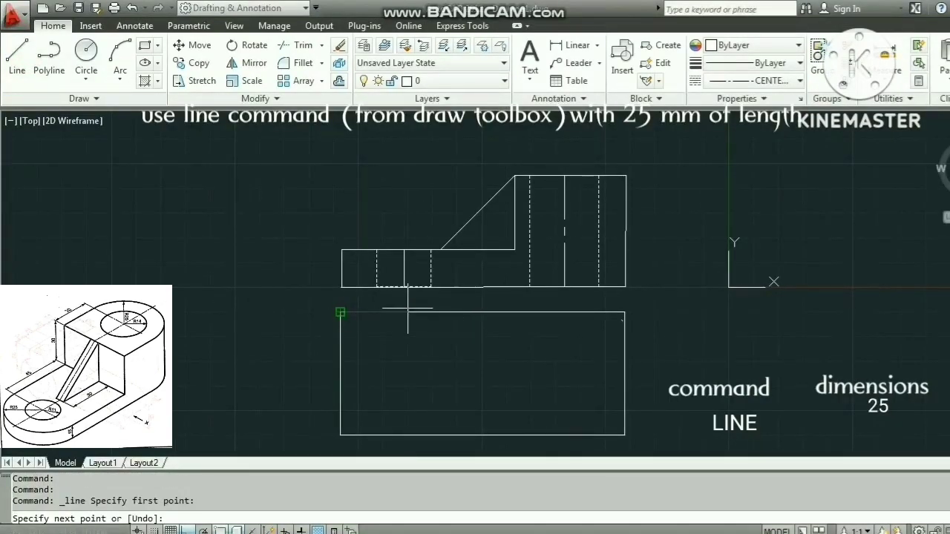
{"action": "type", "text": "25"}
{"action": "key", "text": "Return"}
{"action": "type", "text": "50"}
{"action": "key", "text": "Return"}
{"action": "key", "text": "Escape"}
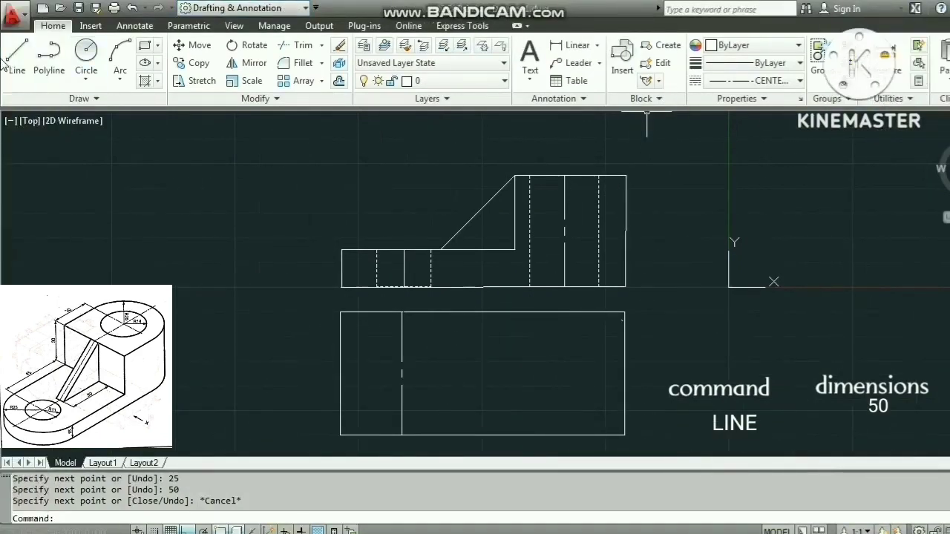
Step: Draw the rectangle's horizontal centre line, going 25 mm down from its upper-left corner and 115 mm right
{"action": "left_click", "coordinate": [16, 58]}
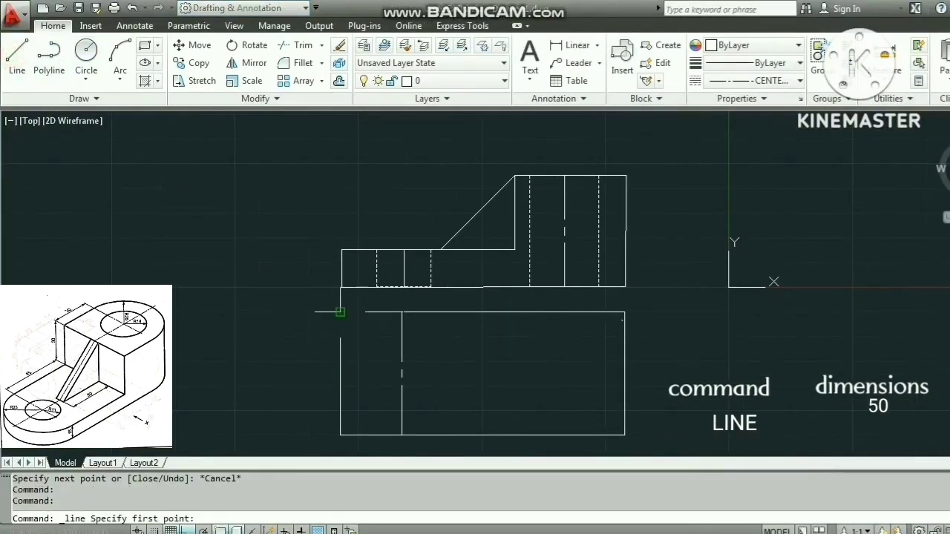
{"action": "left_click", "coordinate": [340, 373]}
{"action": "type", "text": "25"}
{"action": "key", "text": "Return"}
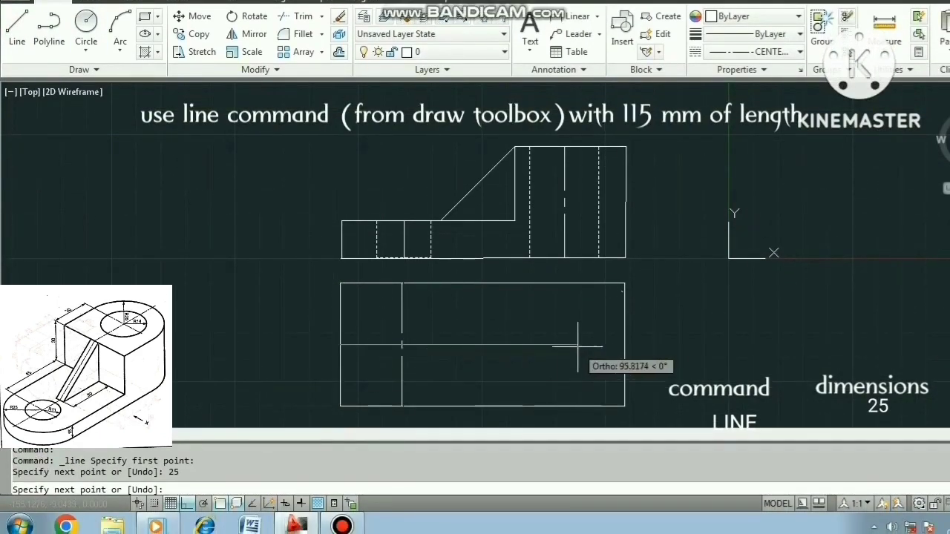
{"action": "type", "text": "115"}
{"action": "key", "text": "Return"}
{"action": "key", "text": "Escape"}
Step: Draw a circle of 25 mm radius centred on the intersection of the rectangle's centre lines
{"action": "left_click", "coordinate": [86, 23]}
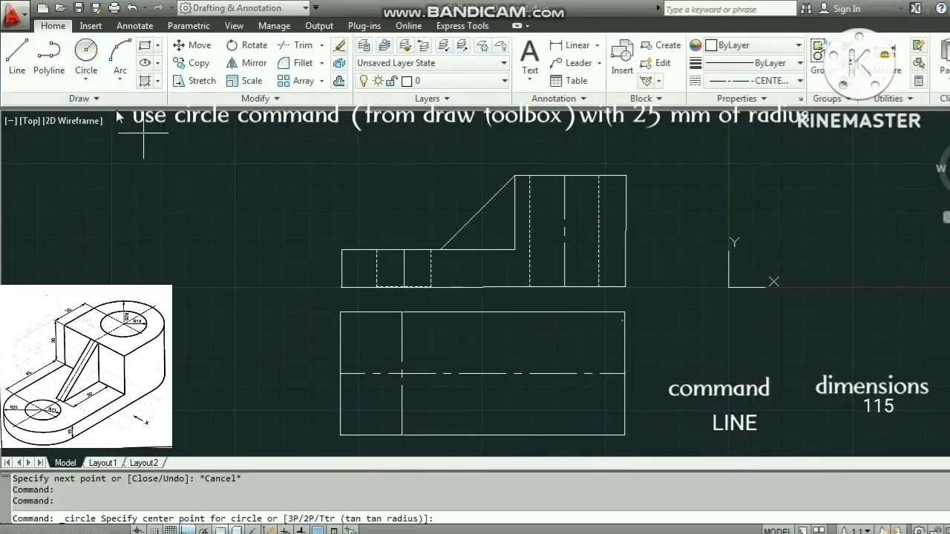
{"action": "left_click", "coordinate": [86, 77]}
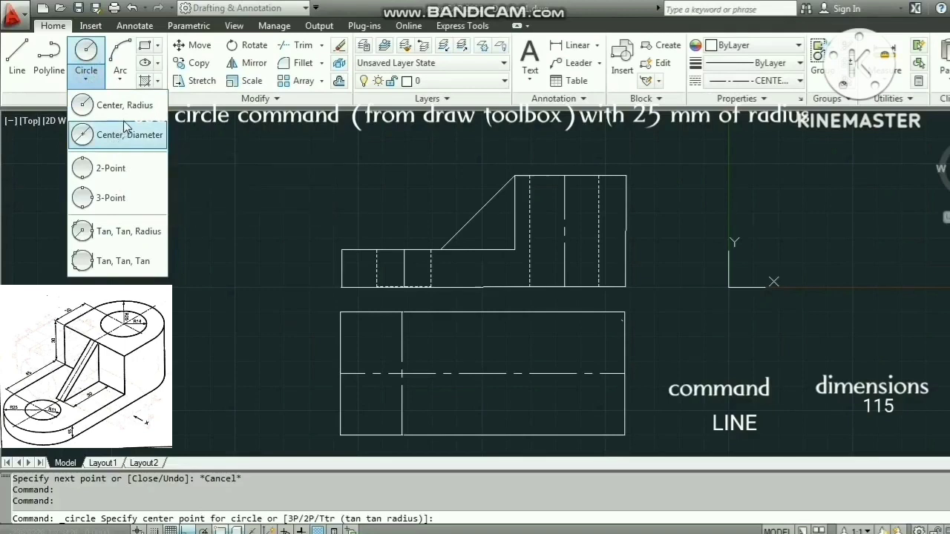
{"action": "left_click", "coordinate": [122, 106]}
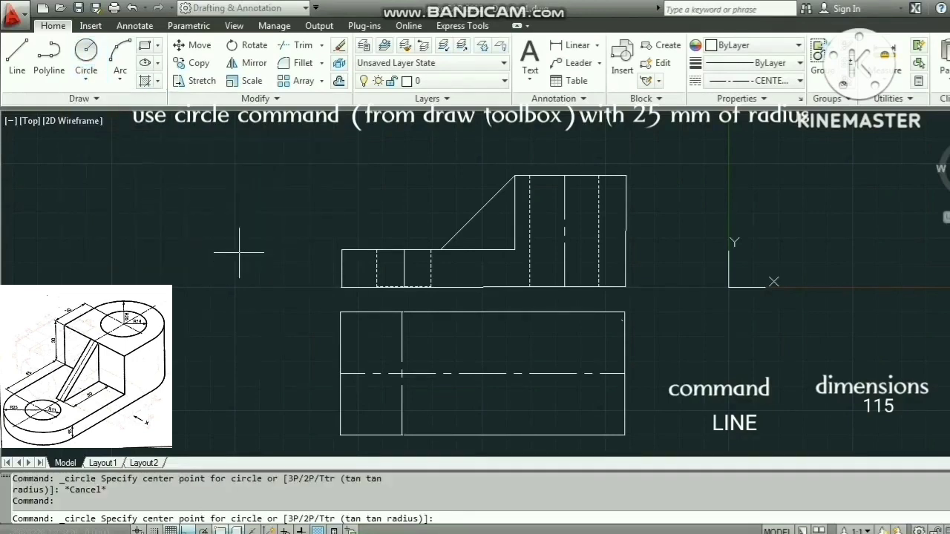
{"action": "left_click", "coordinate": [401, 374]}
{"action": "type", "text": "25"}
{"action": "key", "text": "Return"}
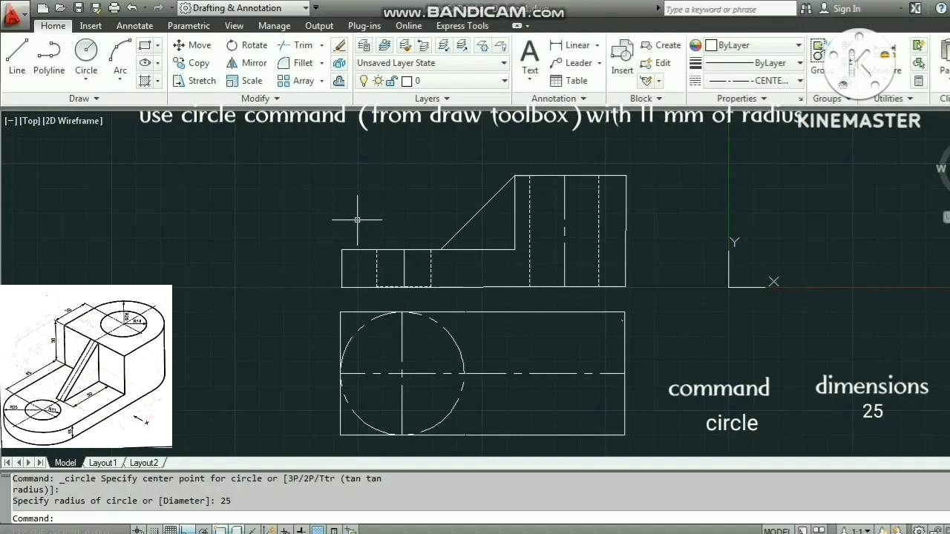
Step: Draw a circle of 11 mm radius concentric with the 25 mm radius circle in the top view
{"action": "left_click", "coordinate": [86, 52]}
{"action": "left_click", "coordinate": [402, 373]}
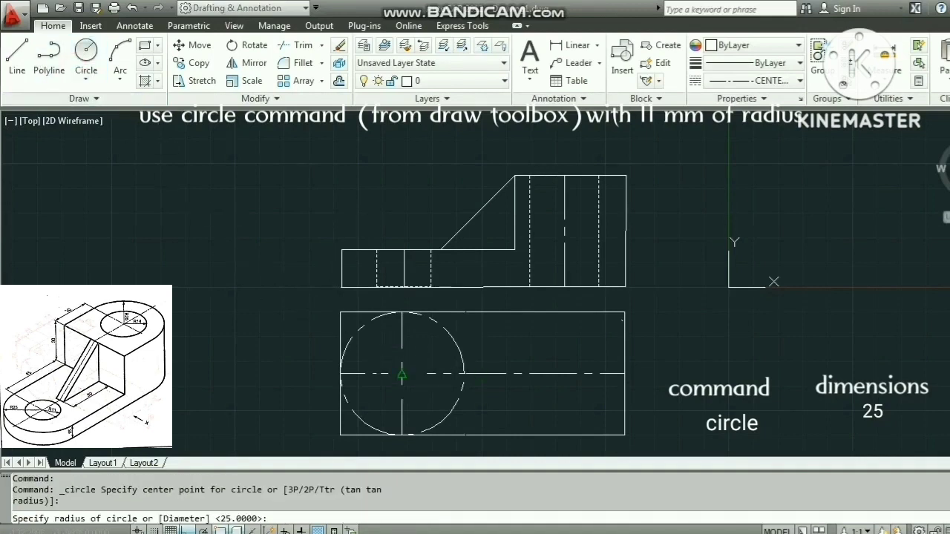
{"action": "type", "text": "11"}
{"action": "key", "text": "Return"}
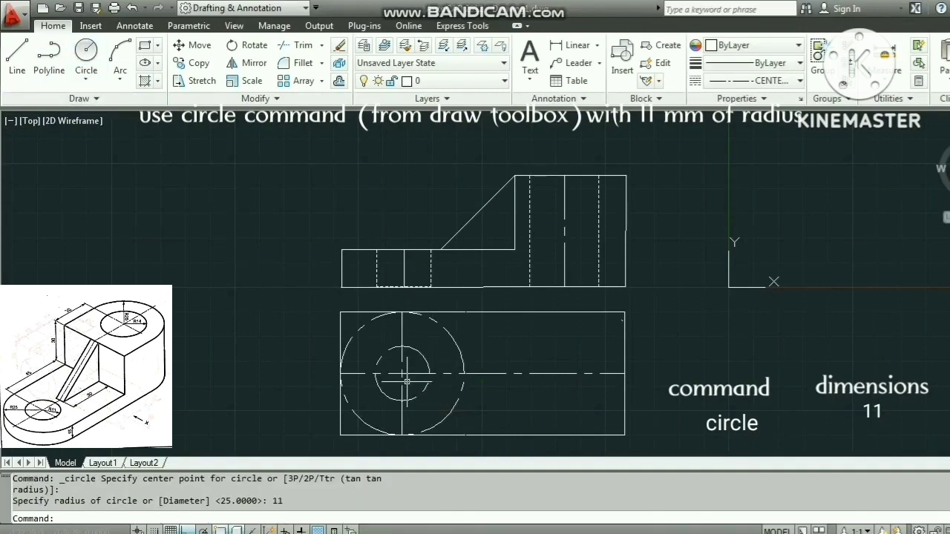
{"action": "key", "text": "Escape"}
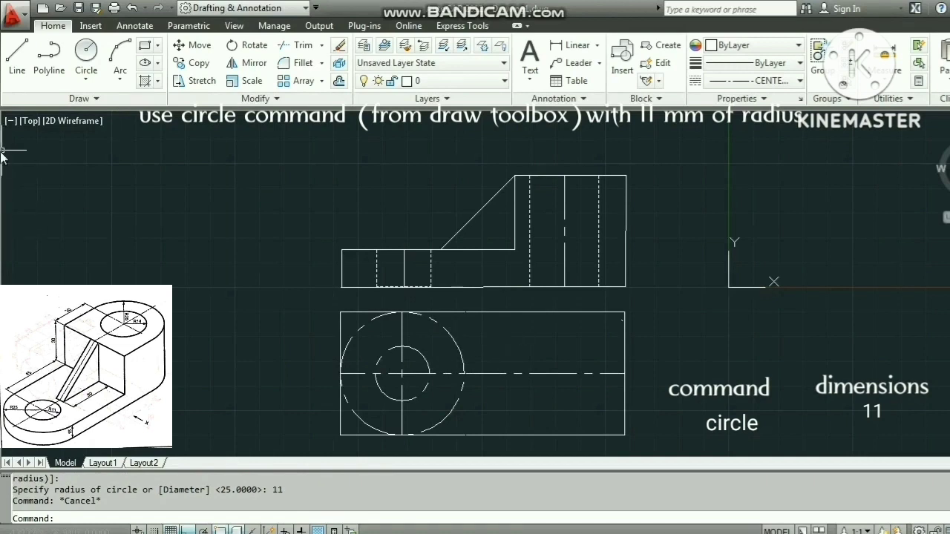
Step: Draw a vertical CENTER2 line in the top view, going 25 mm left from the rectangle's upper-right corner and 50 mm down
{"action": "left_click", "coordinate": [774, 81]}
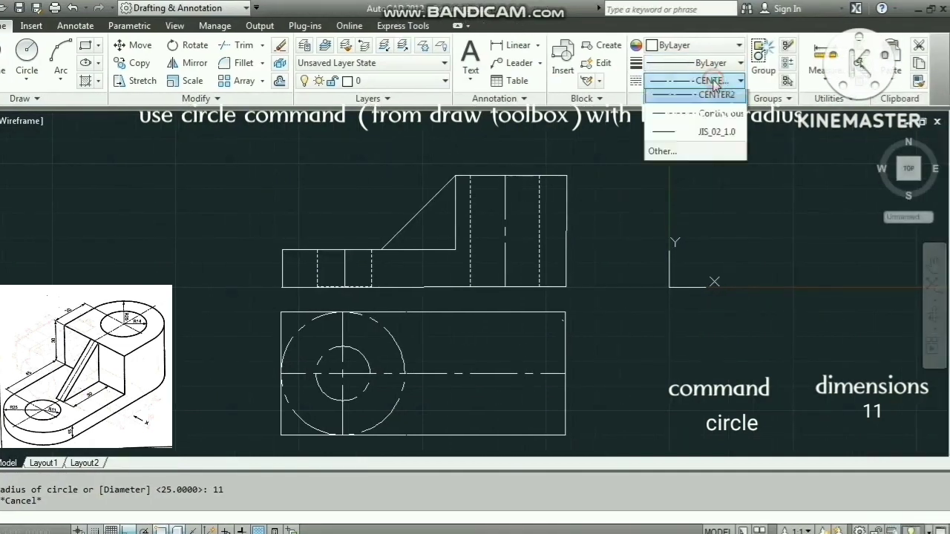
{"action": "left_click", "coordinate": [713, 99]}
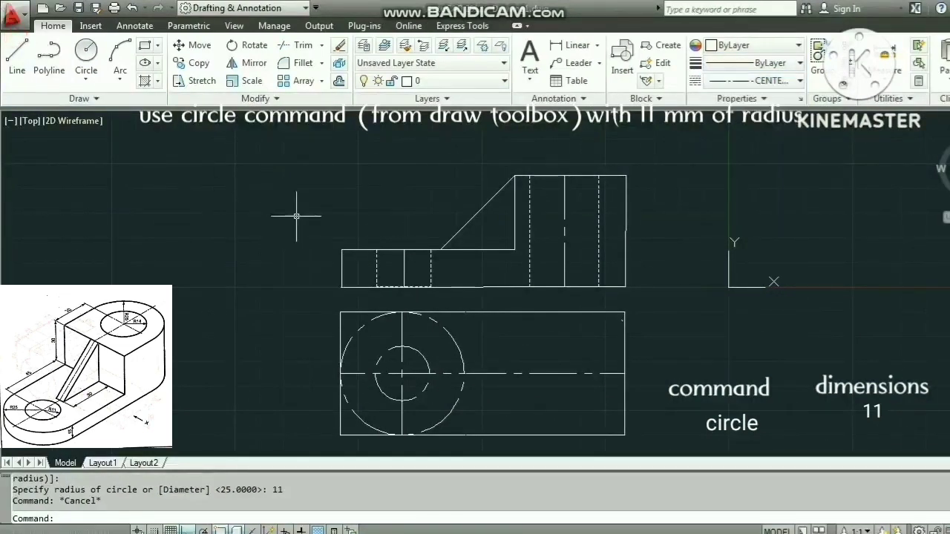
{"action": "left_click", "coordinate": [565, 318]}
{"action": "left_click", "coordinate": [17, 58]}
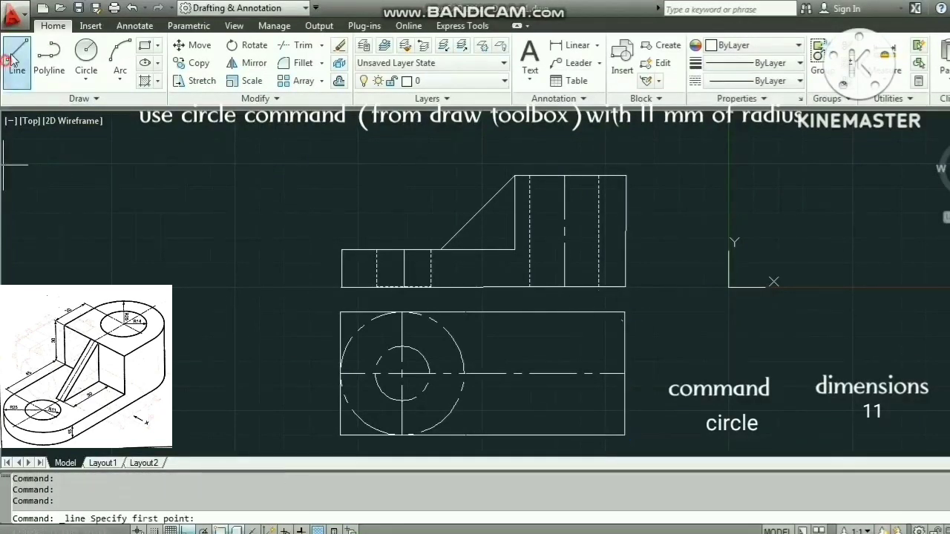
{"action": "left_click", "coordinate": [624, 313]}
{"action": "type", "text": "25"}
{"action": "key", "text": "Return"}
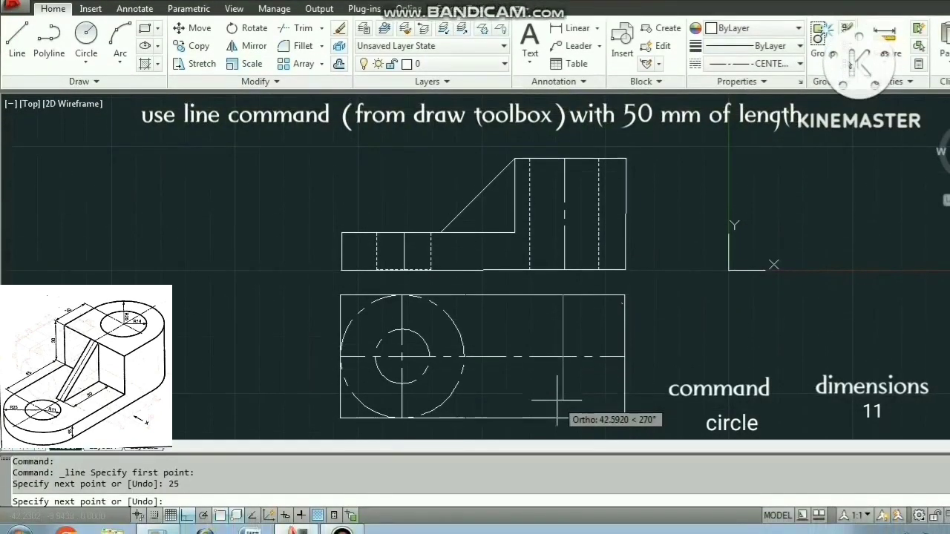
{"action": "type", "text": "50"}
{"action": "key", "text": "Return"}
{"action": "key", "text": "Escape"}
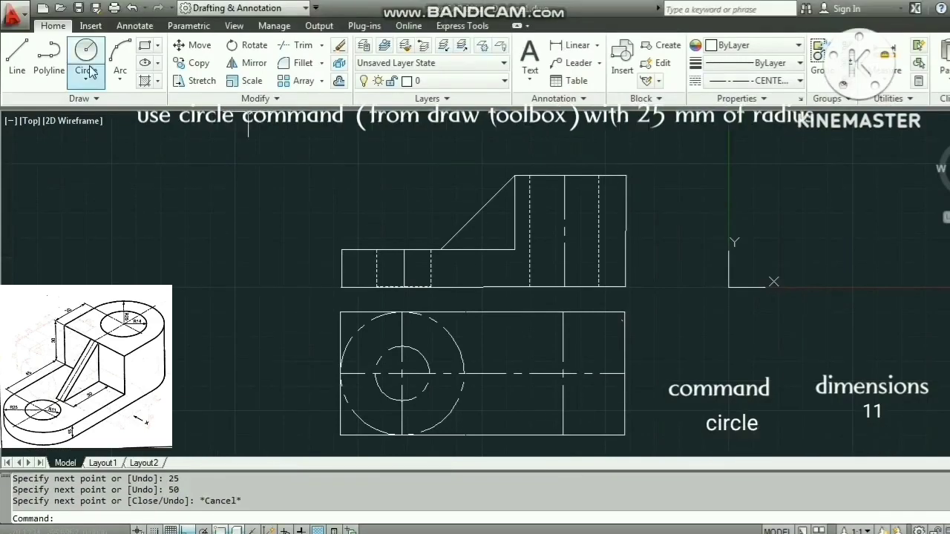
Step: Draw a circle of 25 mm radius centred where the right-hand vertical centre line crosses the horizontal one
{"action": "left_click", "coordinate": [86, 50]}
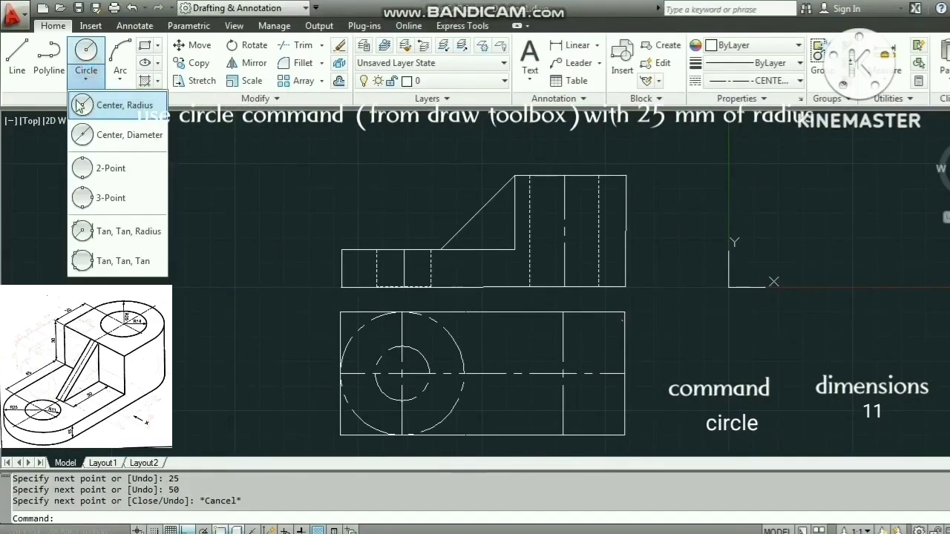
{"action": "left_click", "coordinate": [115, 107]}
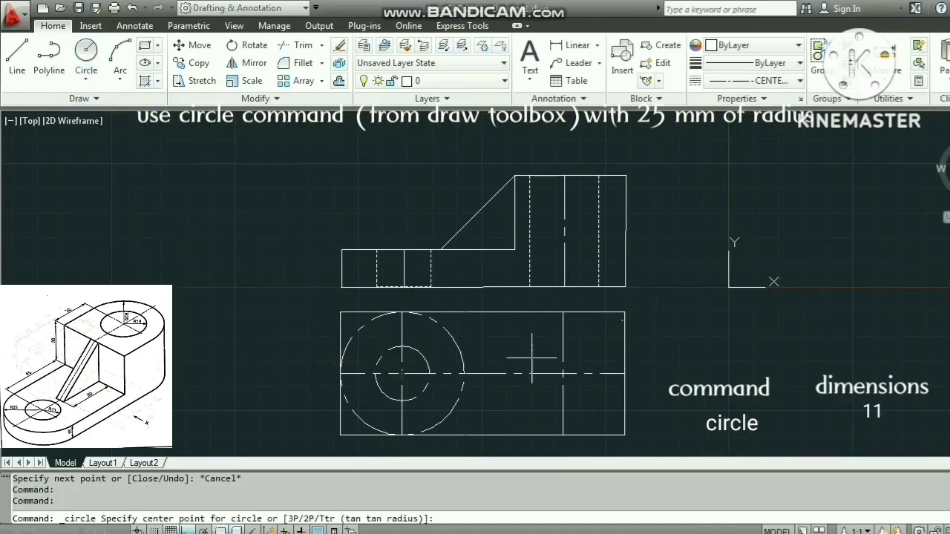
{"action": "left_click", "coordinate": [562, 373]}
{"action": "type", "text": "25"}
{"action": "key", "text": "Return"}
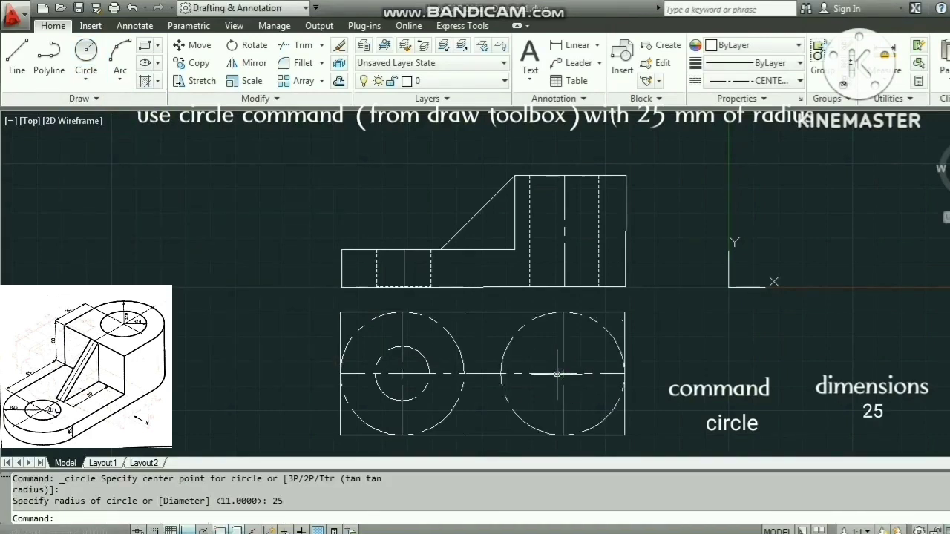
{"action": "key", "text": "Escape"}
Step: Draw a circle of 14 mm radius concentric with the right-hand 25 mm radius circle
{"action": "left_click", "coordinate": [86, 54]}
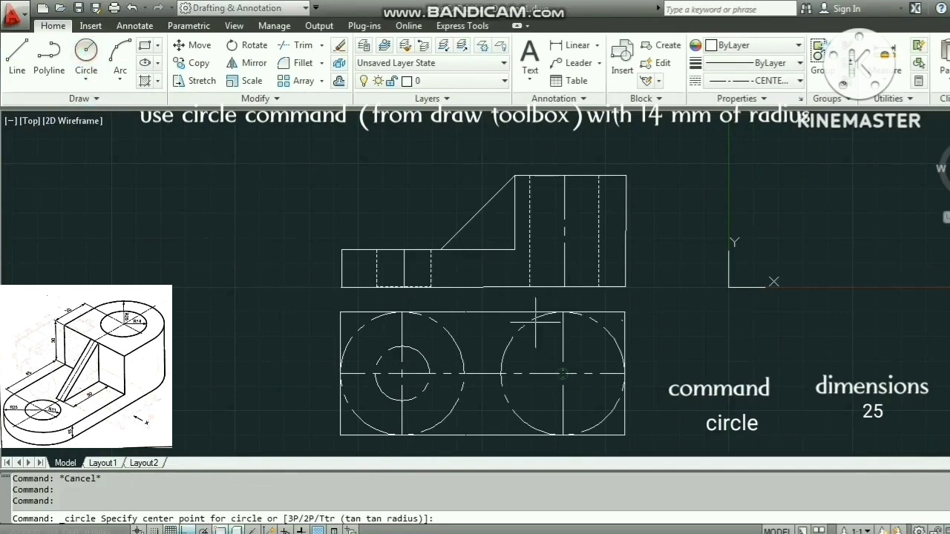
{"action": "left_click", "coordinate": [562, 373]}
{"action": "type", "text": "14"}
{"action": "key", "text": "Return"}
{"action": "key", "text": "Escape"}
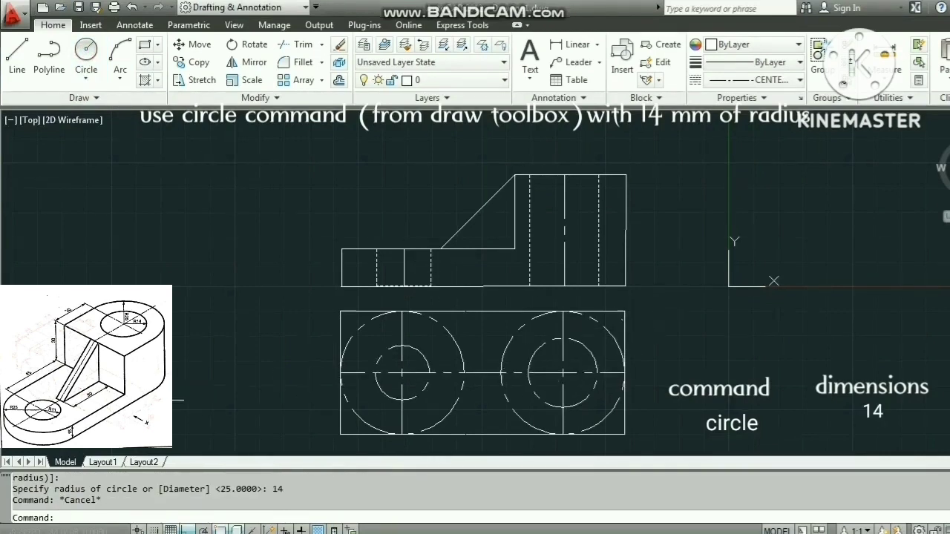
Step: Trim the upper half of the rectangle's right edge in the top view, using all the top-view geometry as cutting edges
{"action": "type", "text": "TR"}
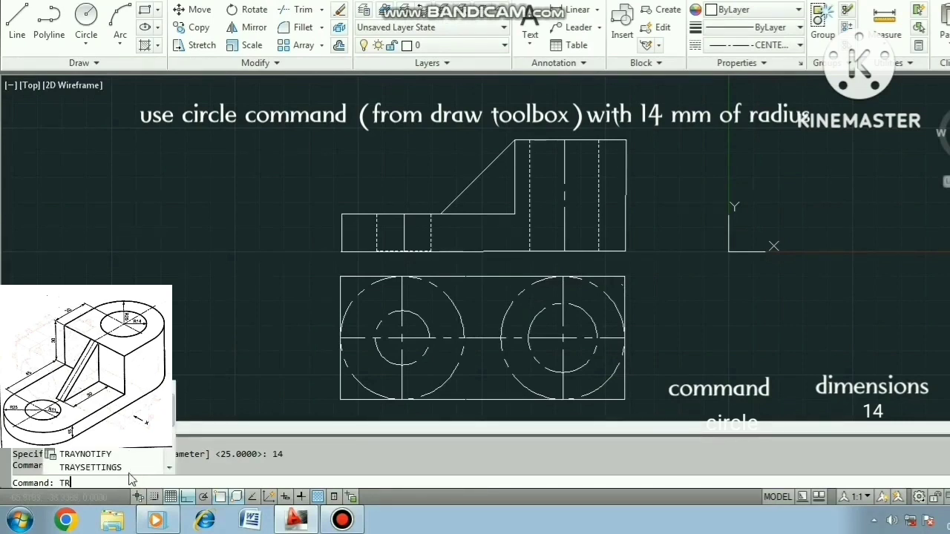
{"action": "key", "text": "Return"}
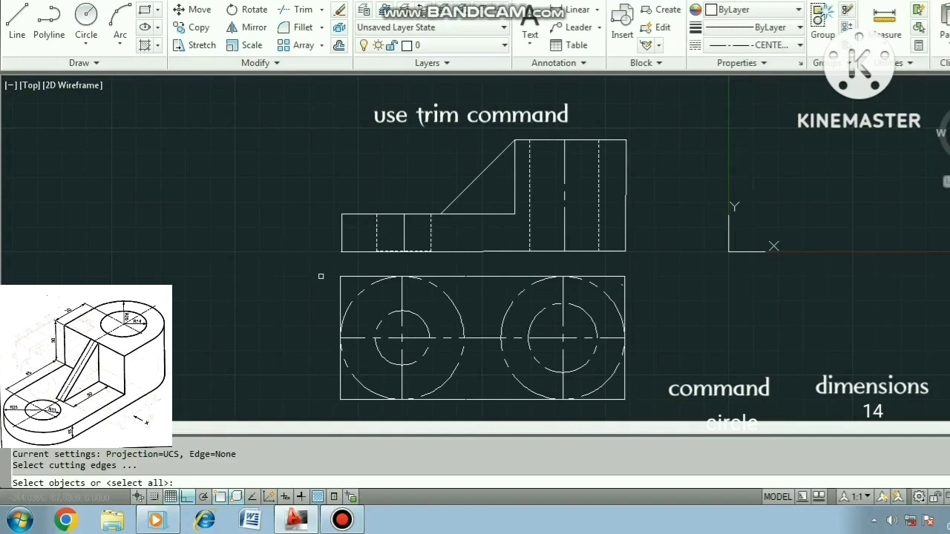
{"action": "left_click", "coordinate": [332, 273]}
{"action": "left_click", "coordinate": [452, 321]}
{"action": "left_click", "coordinate": [474, 331]}
{"action": "left_click", "coordinate": [723, 406]}
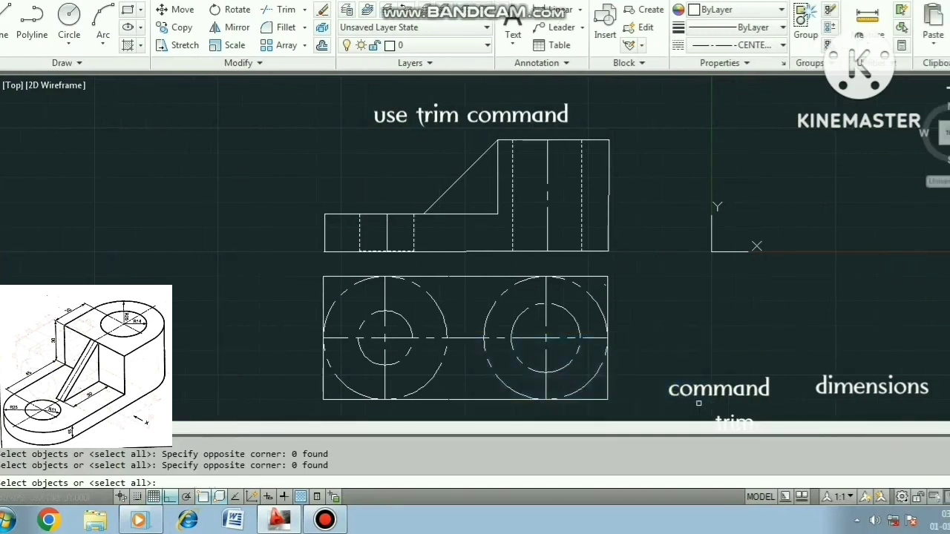
{"action": "mouse_move", "coordinate": [314, 268]}
{"action": "left_mouse_down"}
{"action": "mouse_move", "coordinate": [583, 404]}
{"action": "mouse_move", "coordinate": [660, 422]}
{"action": "mouse_move", "coordinate": [598, 339]}
{"action": "mouse_move", "coordinate": [311, 286]}
{"action": "mouse_move", "coordinate": [308, 250]}
{"action": "left_mouse_up"}
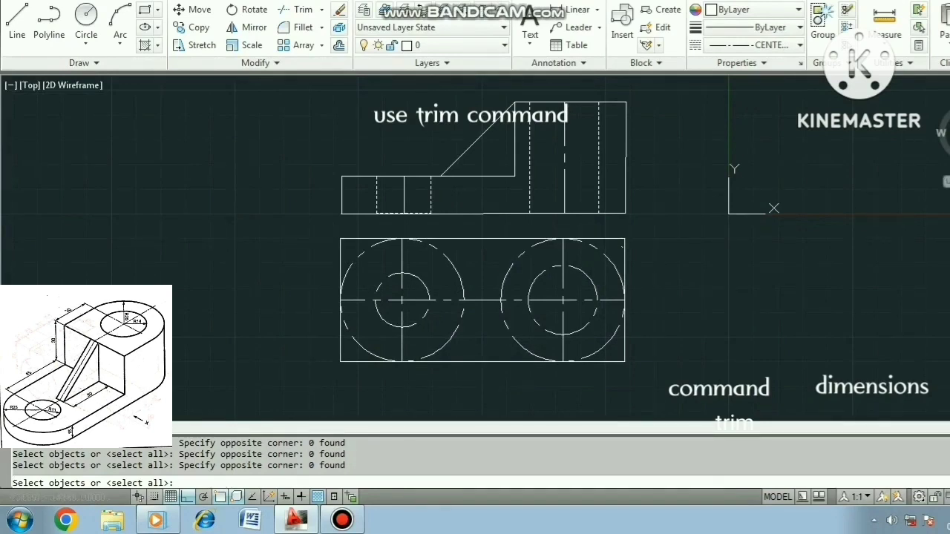
{"action": "left_click", "coordinate": [309, 229]}
{"action": "left_click", "coordinate": [644, 375]}
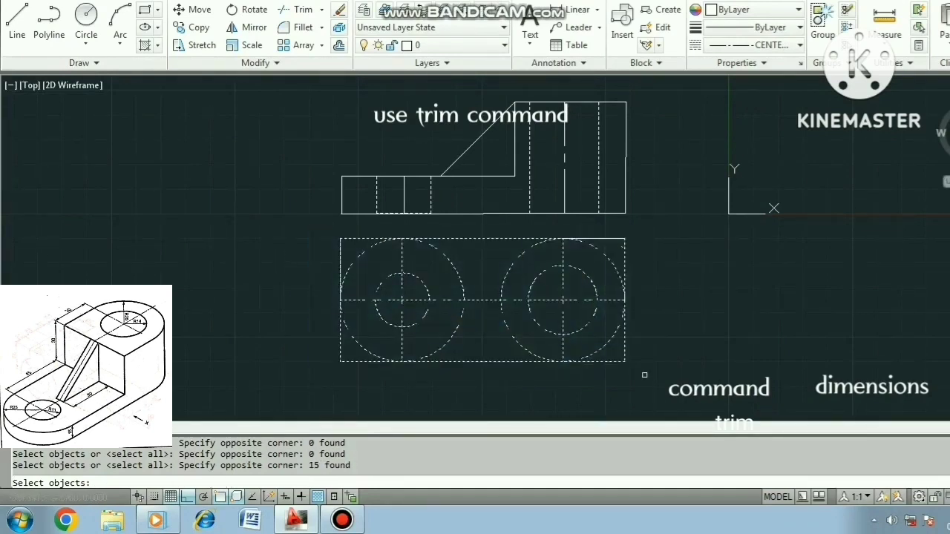
{"action": "key", "text": "Return"}
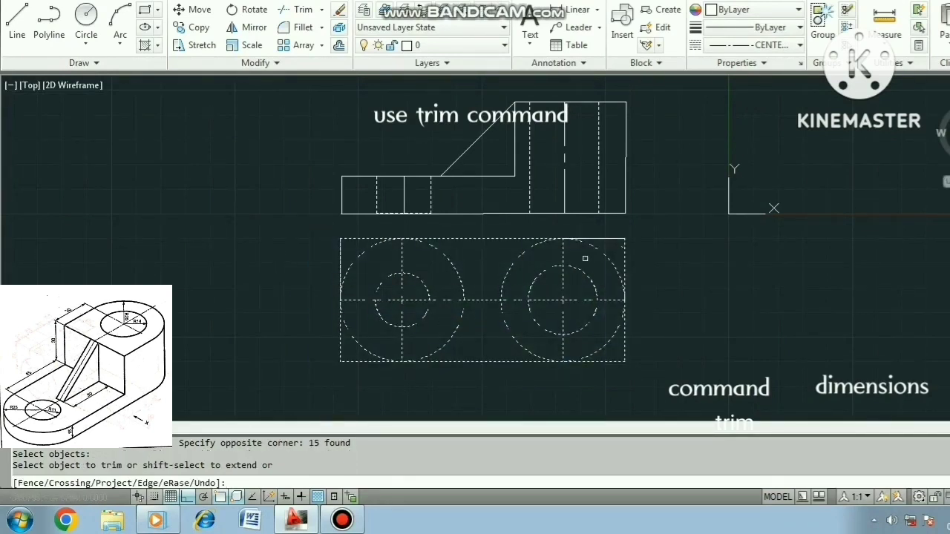
{"action": "left_click", "coordinate": [608, 242]}
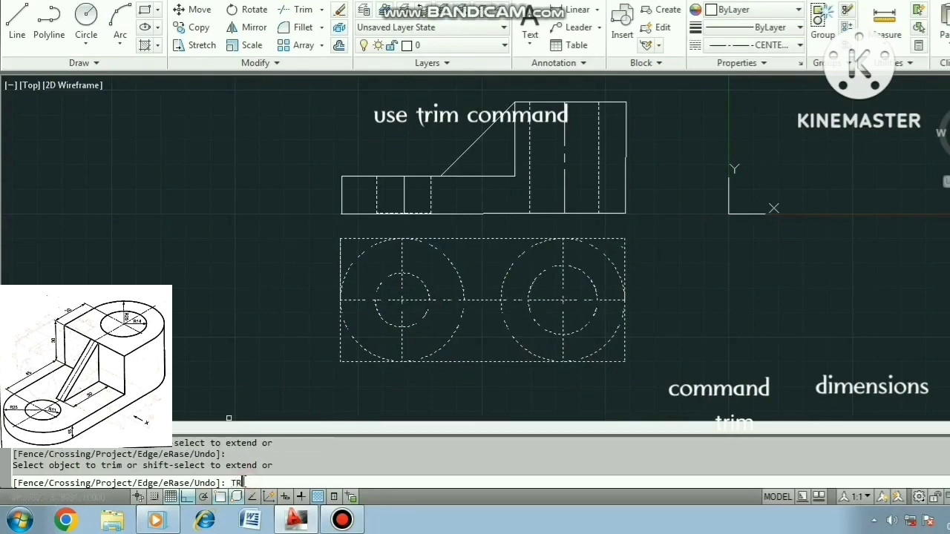
{"action": "key", "text": "Return"}
{"action": "left_click", "coordinate": [606, 242]}
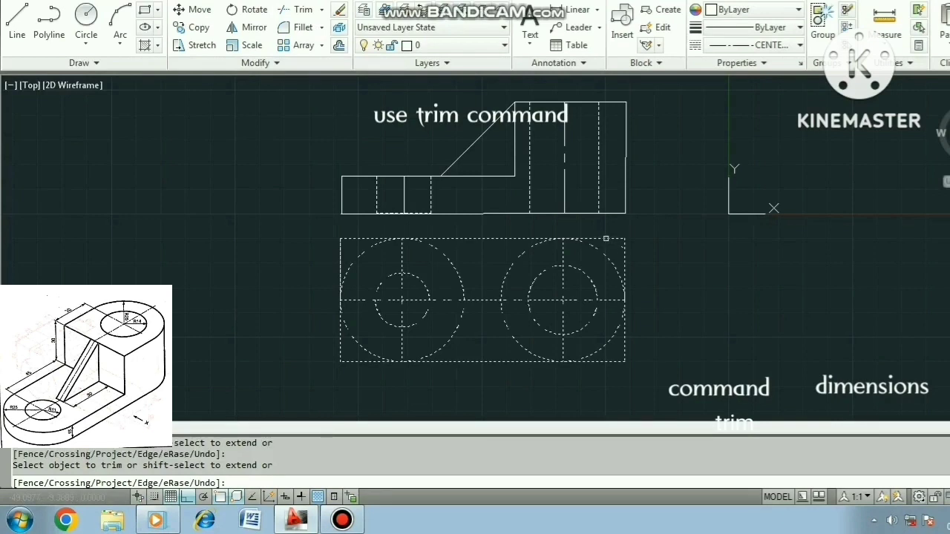
{"action": "left_click", "coordinate": [610, 237]}
{"action": "left_click", "coordinate": [608, 242]}
{"action": "left_click", "coordinate": [608, 242]}
{"action": "left_click", "coordinate": [624, 241]}
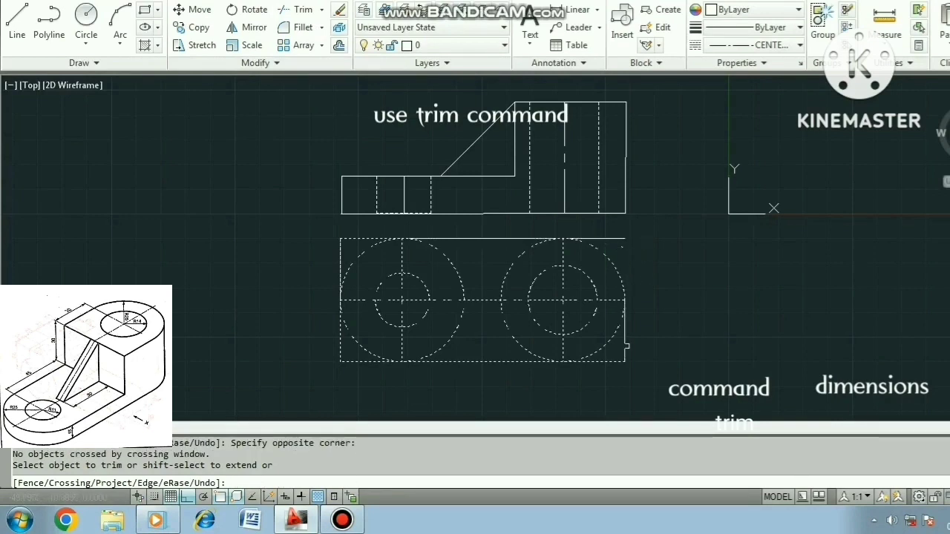
{"action": "left_click", "coordinate": [625, 345]}
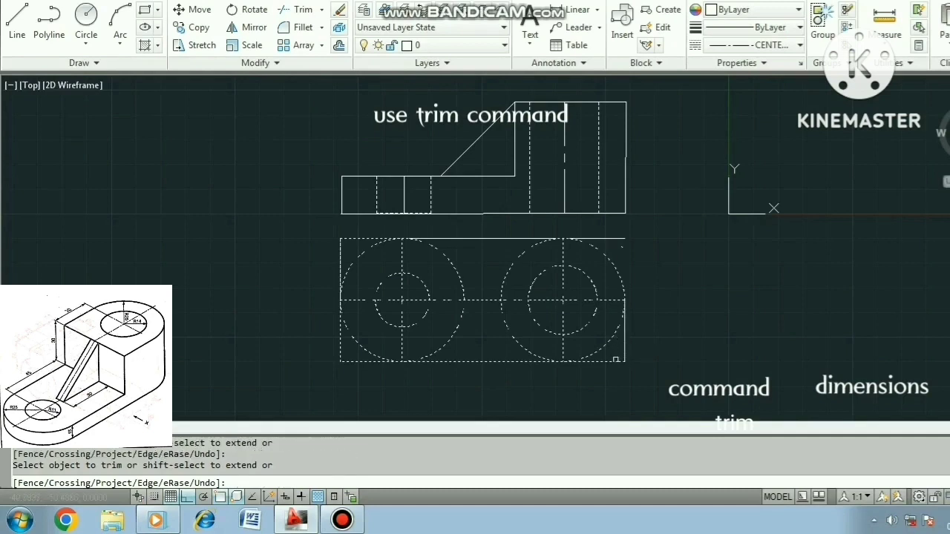
Step: Trim away the inner halves of the two 25 mm radius circles between their vertical centre lines
{"action": "left_click", "coordinate": [509, 276]}
{"action": "left_click", "coordinate": [462, 324]}
{"action": "left_click", "coordinate": [585, 249]}
{"action": "key", "text": "Return"}
{"action": "left_click", "coordinate": [645, 319]}
{"action": "key", "text": "Escape"}
Step: Try to trim the leftover corner segments of the rectangle, using the whole top view as cutting edges
{"action": "left_click", "coordinate": [304, 251]}
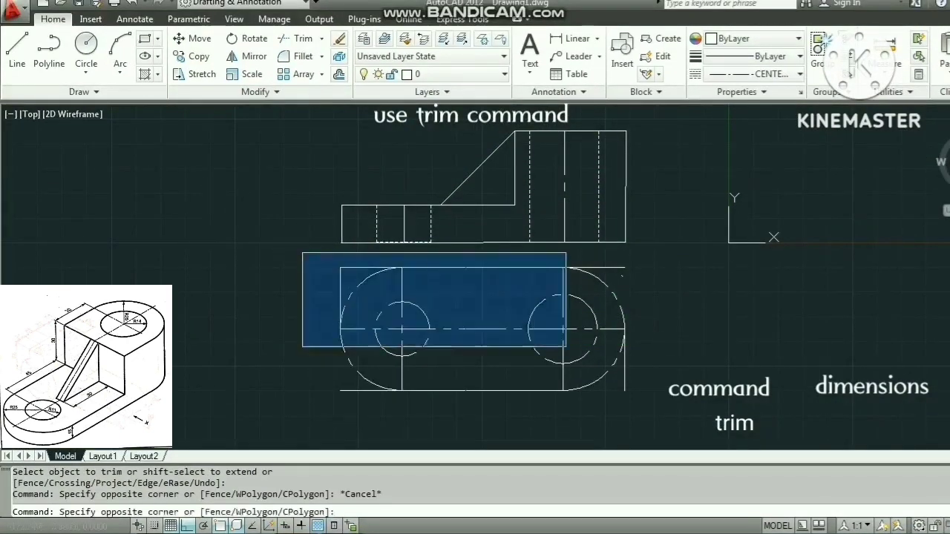
{"action": "left_click", "coordinate": [664, 438]}
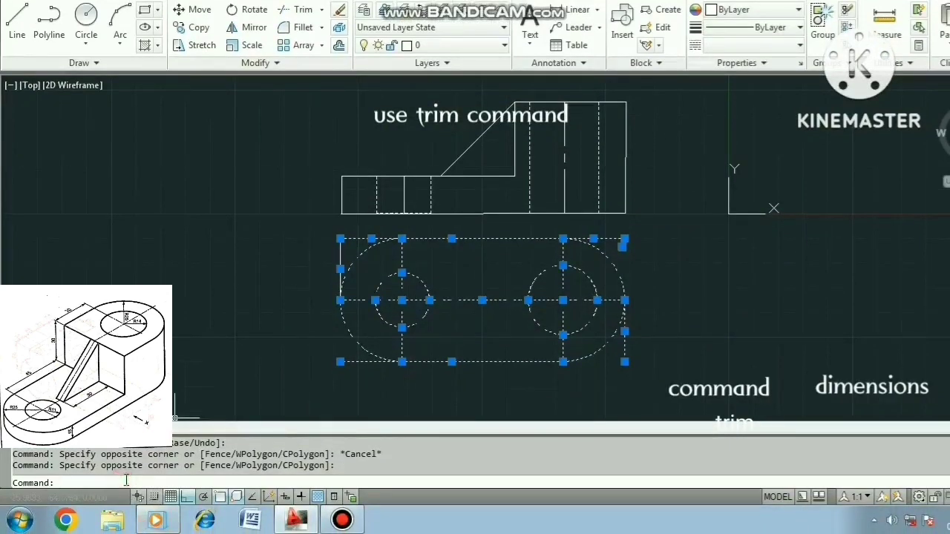
{"action": "type", "text": "TR"}
{"action": "key", "text": "Return"}
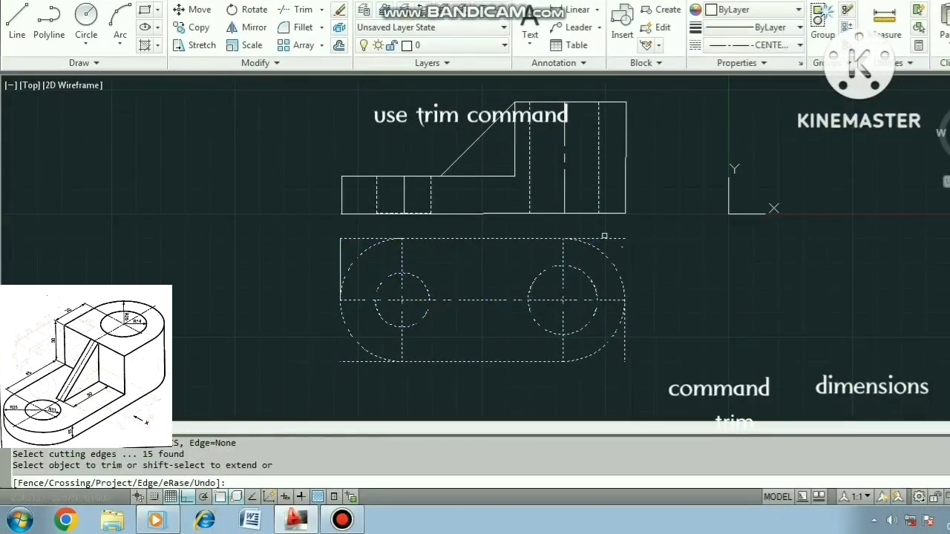
{"action": "left_click", "coordinate": [605, 239]}
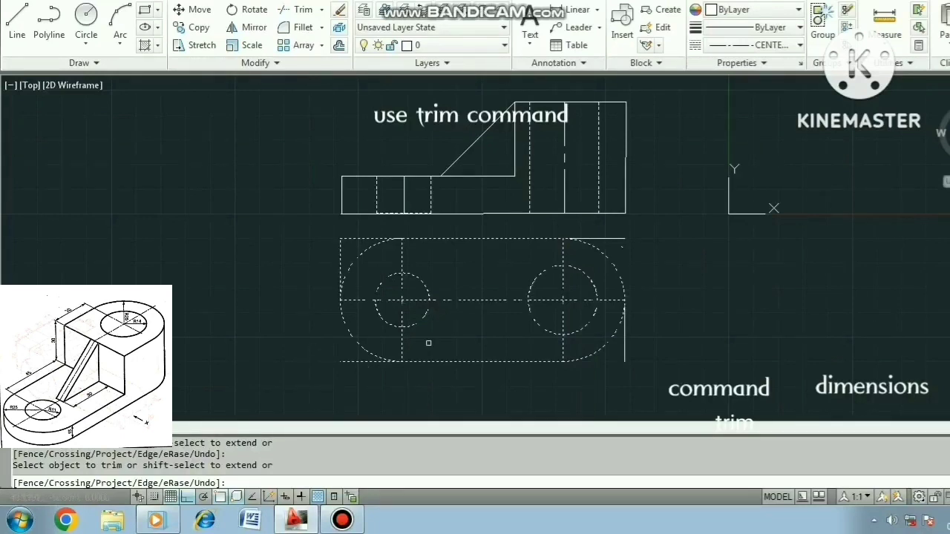
{"action": "left_click", "coordinate": [668, 353]}
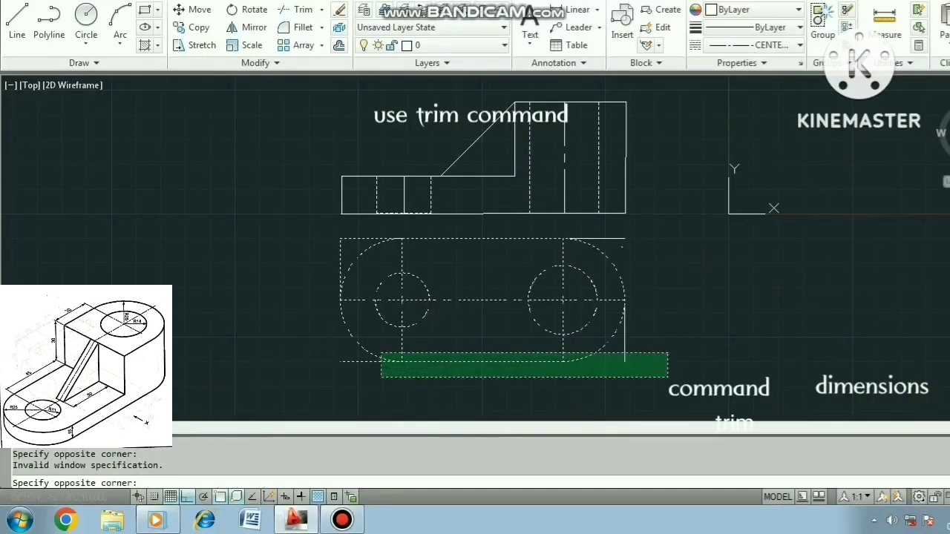
{"action": "left_click", "coordinate": [441, 280]}
{"action": "key", "text": "Escape"}
Step: Erase the remaining straight outline segments of the rectangle around the two large arcs in the top view
{"action": "left_click", "coordinate": [550, 239]}
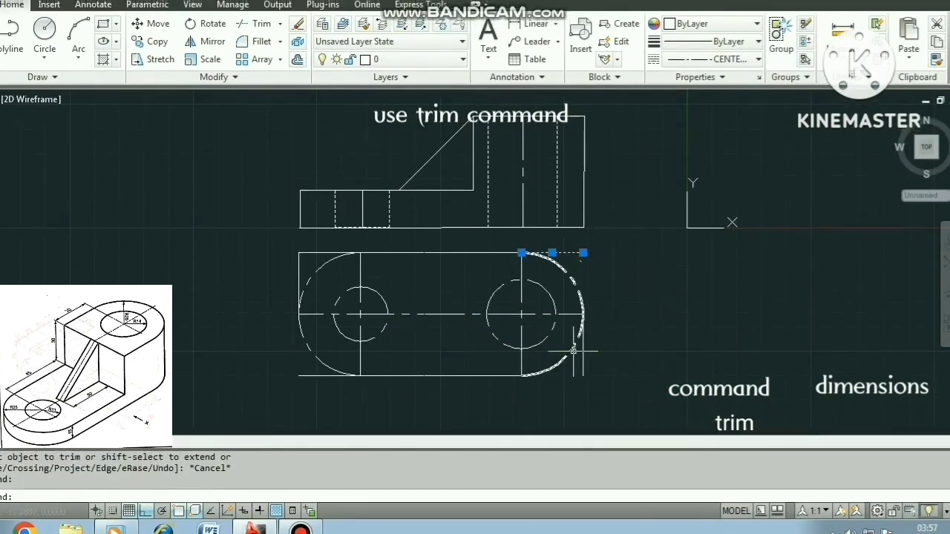
{"action": "left_click", "coordinate": [582, 355]}
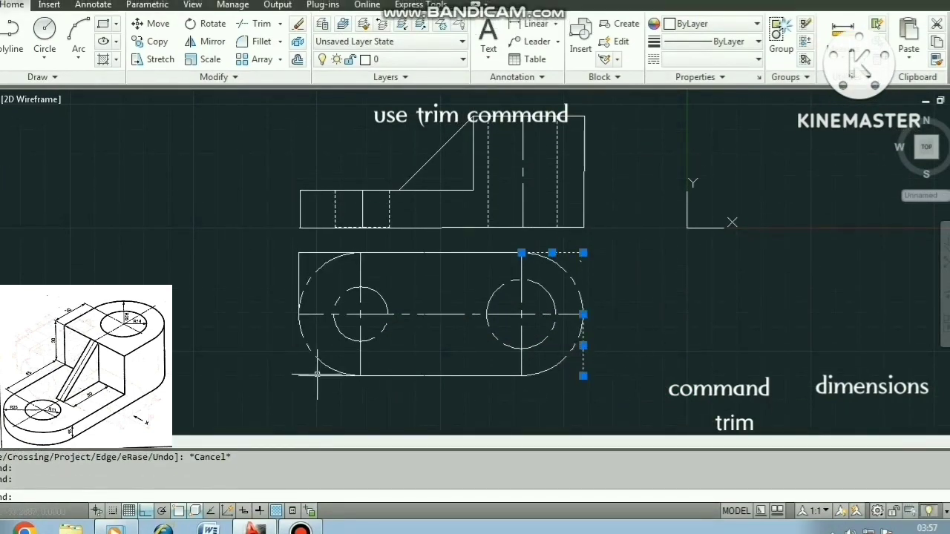
{"action": "left_click", "coordinate": [320, 375]}
{"action": "left_click", "coordinate": [300, 276]}
{"action": "left_click", "coordinate": [317, 254]}
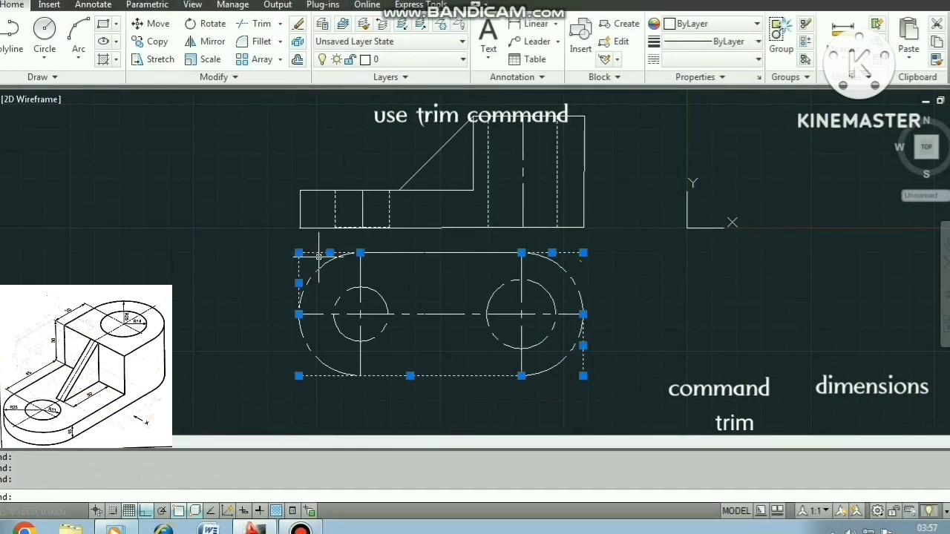
{"action": "key", "text": "Delete"}
{"action": "left_click", "coordinate": [300, 254]}
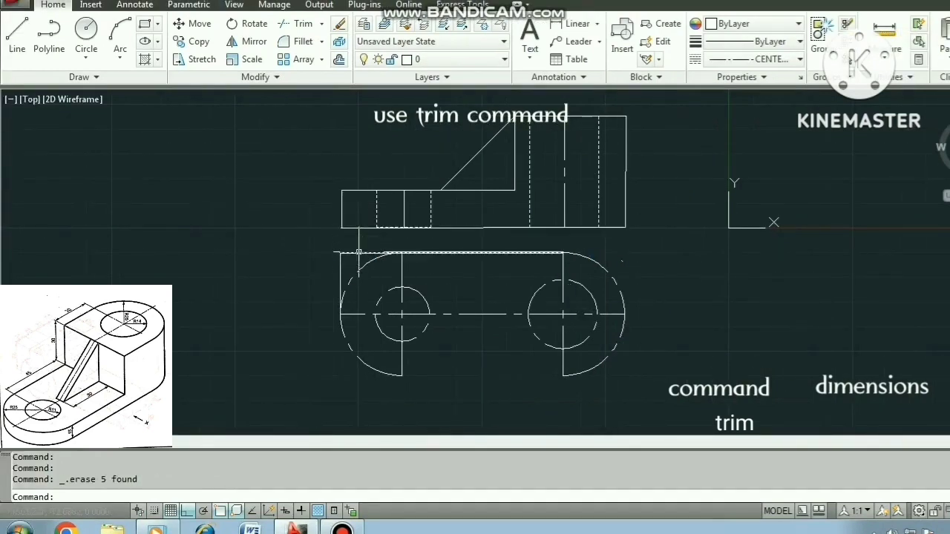
{"action": "left_click", "coordinate": [341, 269]}
{"action": "key", "text": "Delete"}
Step: Draw a straight ByLayer line joining the upper ends of the two large arcs in the top view
{"action": "left_click", "coordinate": [17, 30]}
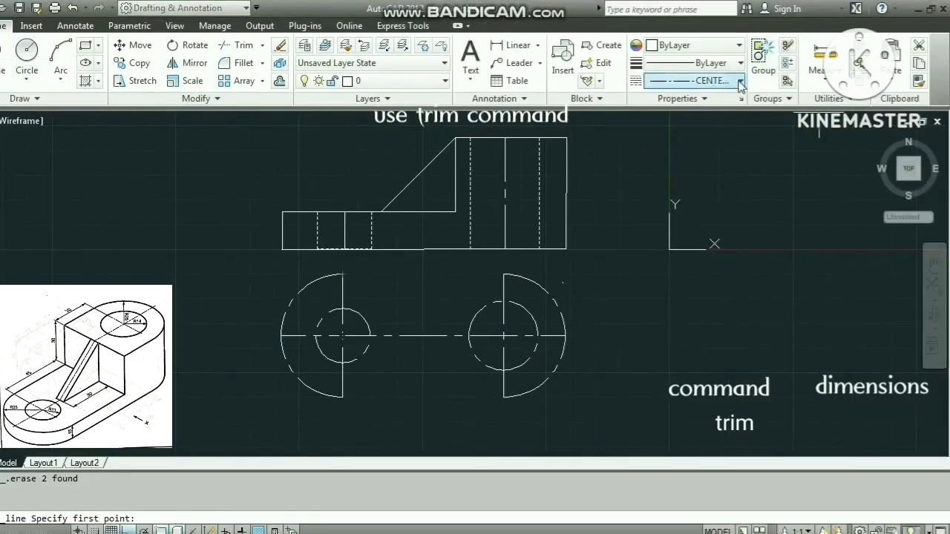
{"action": "left_click", "coordinate": [740, 81]}
{"action": "left_click", "coordinate": [716, 95]}
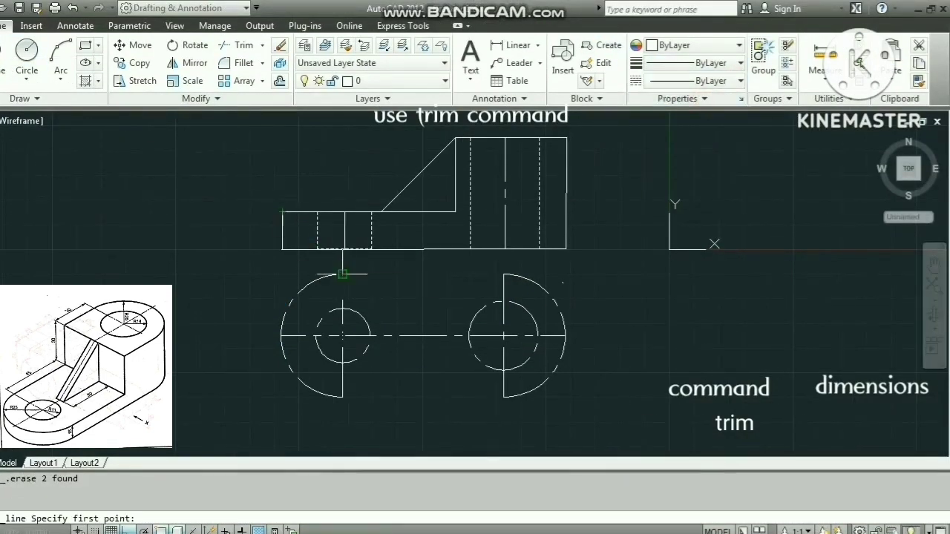
{"action": "left_click", "coordinate": [342, 274]}
{"action": "left_click", "coordinate": [505, 274]}
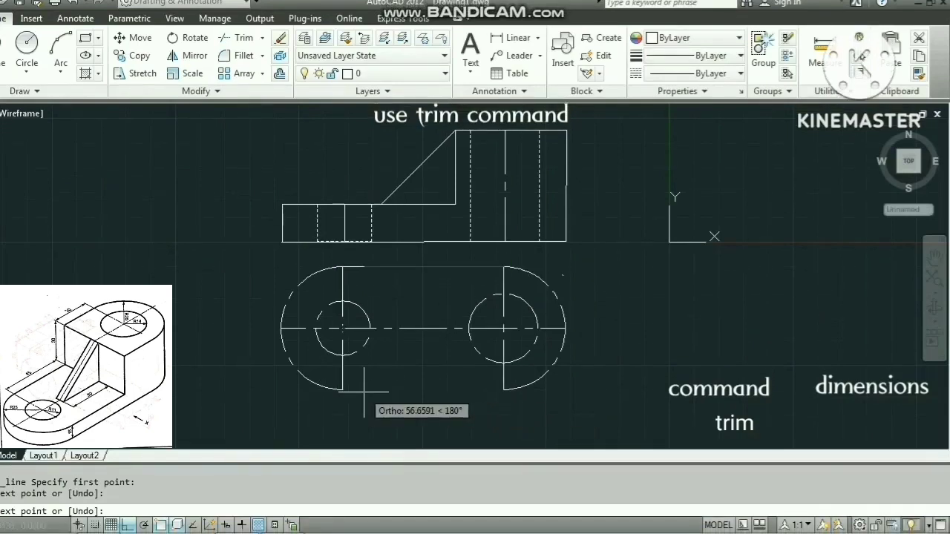
Step: Draw a straight line joining the lower ends of the two large arcs in the top view
{"action": "key", "text": "Escape"}
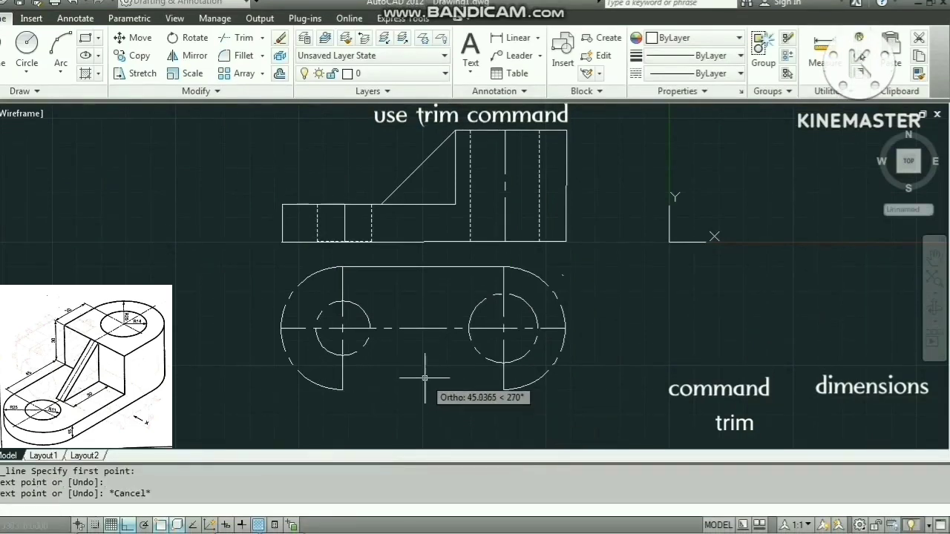
{"action": "left_click", "coordinate": [17, 60]}
{"action": "left_click", "coordinate": [343, 390]}
{"action": "left_click", "coordinate": [563, 388]}
{"action": "key", "text": "Escape"}
Step: Set the linetype of both large arcs and both hole circles in the top view to ByLayer
{"action": "left_click", "coordinate": [560, 330]}
{"action": "left_click", "coordinate": [709, 45]}
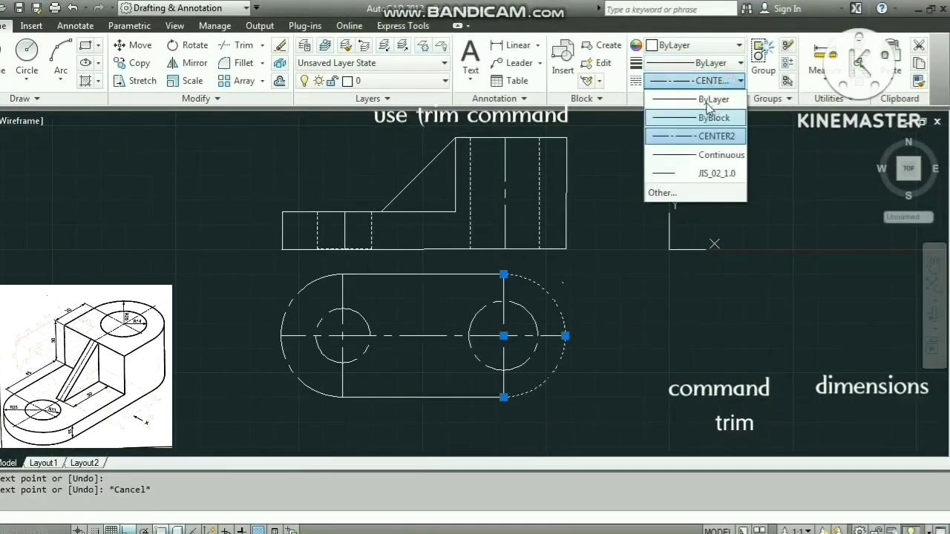
{"action": "left_click", "coordinate": [708, 99]}
{"action": "left_click", "coordinate": [534, 320]}
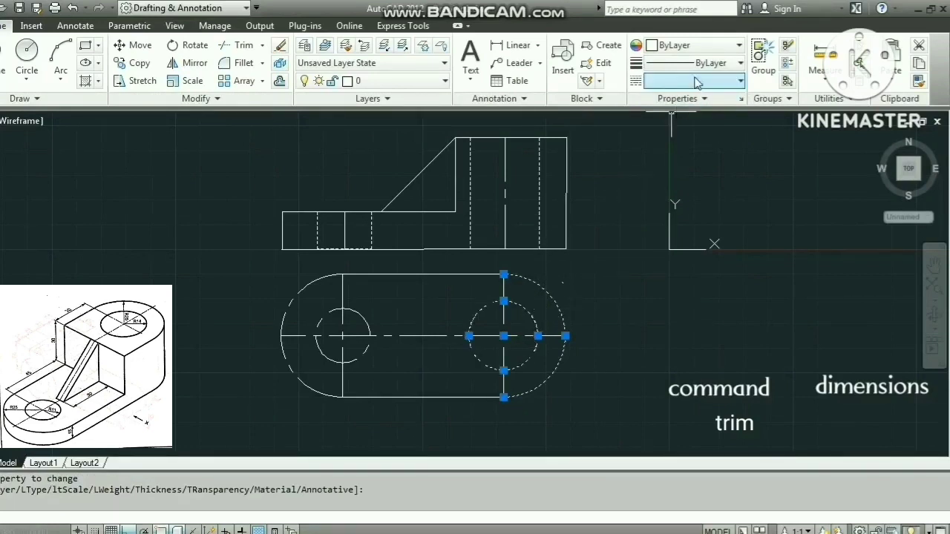
{"action": "left_click", "coordinate": [346, 310]}
{"action": "left_click", "coordinate": [298, 293]}
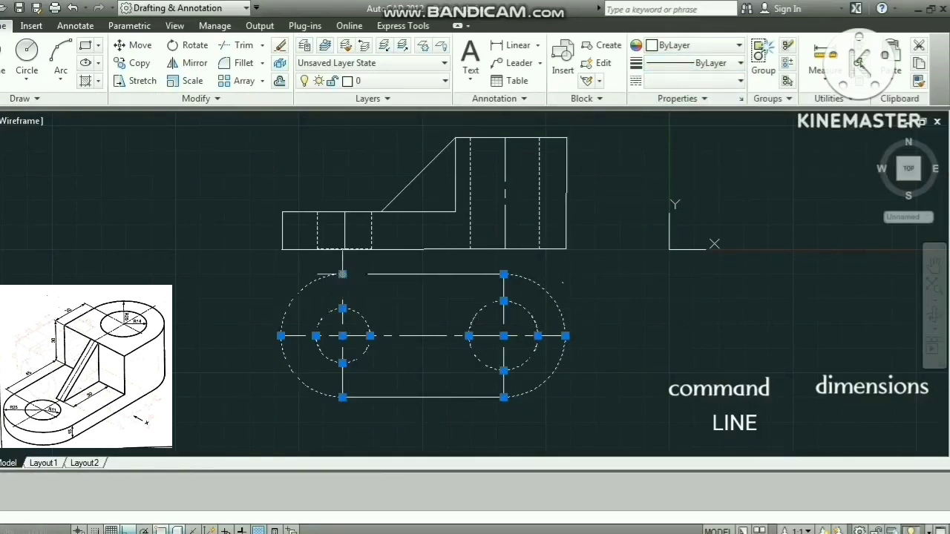
{"action": "left_click", "coordinate": [709, 62]}
{"action": "left_click", "coordinate": [683, 153]}
{"action": "key", "text": "Escape"}
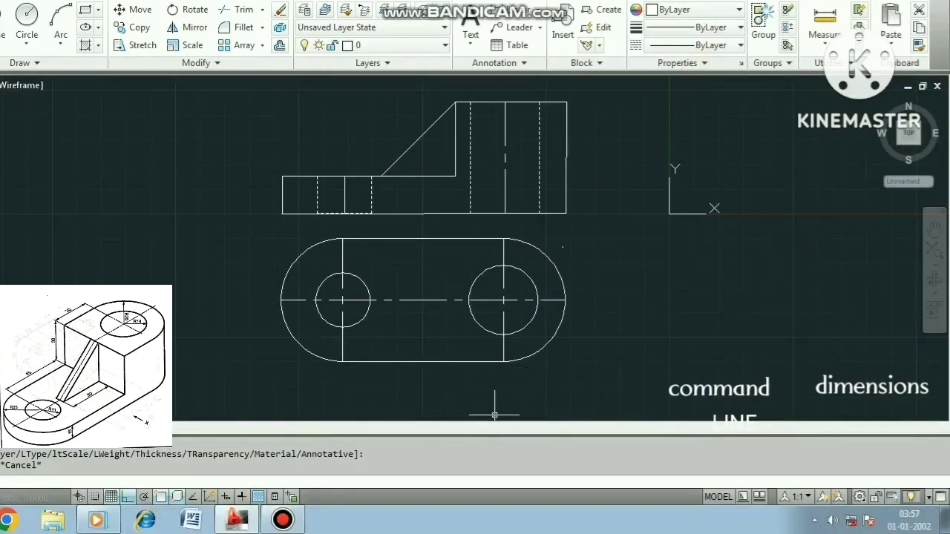
{"action": "left_click", "coordinate": [17, 56]}
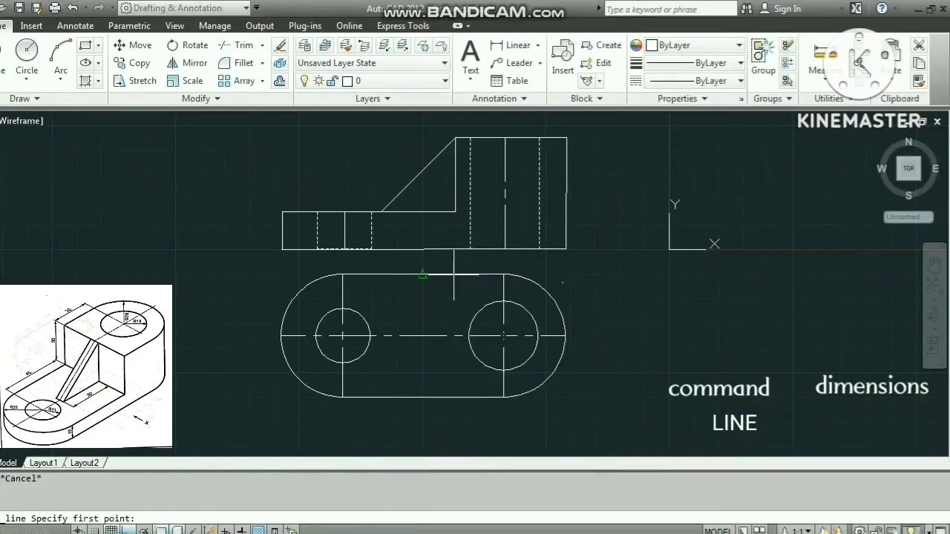
{"action": "left_click", "coordinate": [423, 274]}
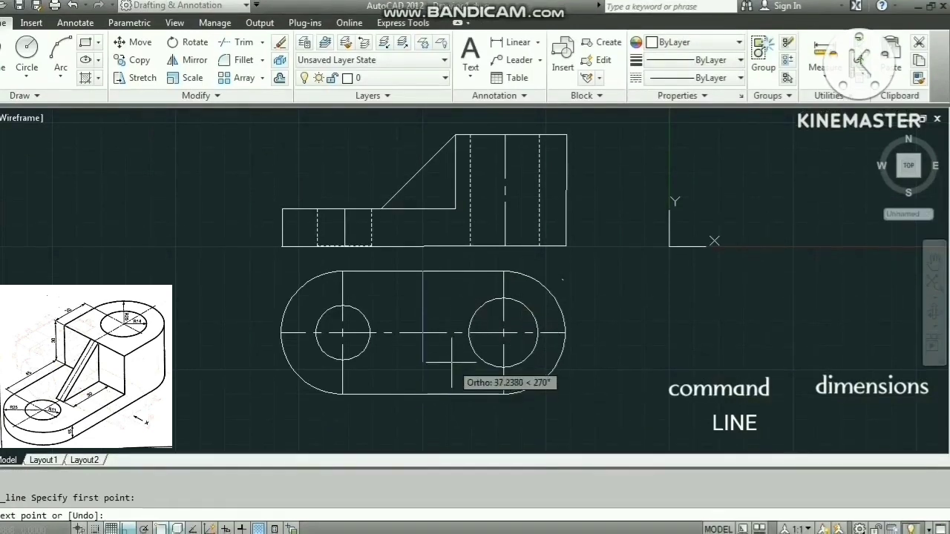
{"action": "key", "text": "Escape"}
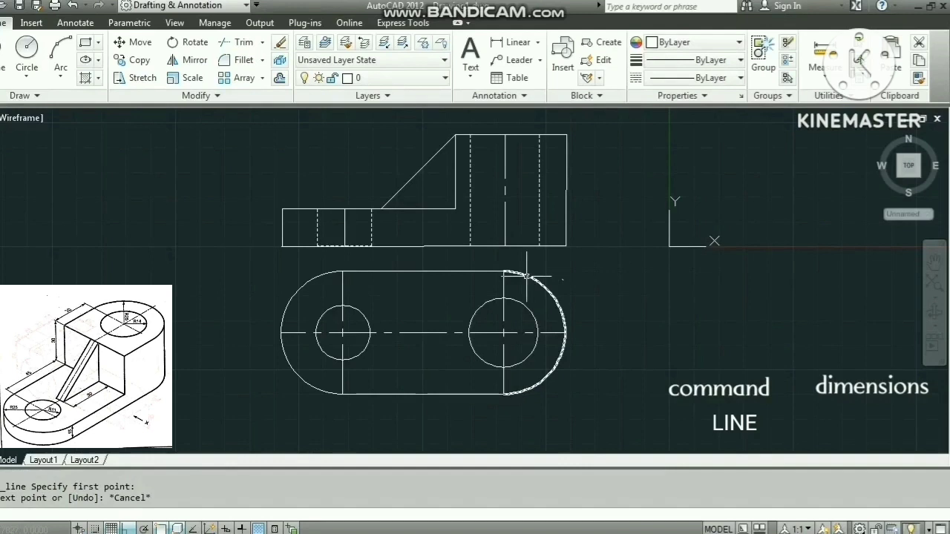
Step: Draw a line 20 mm left from the right arc's upper end, continuing 50 mm straight down across the top view
{"action": "left_click", "coordinate": [16, 60]}
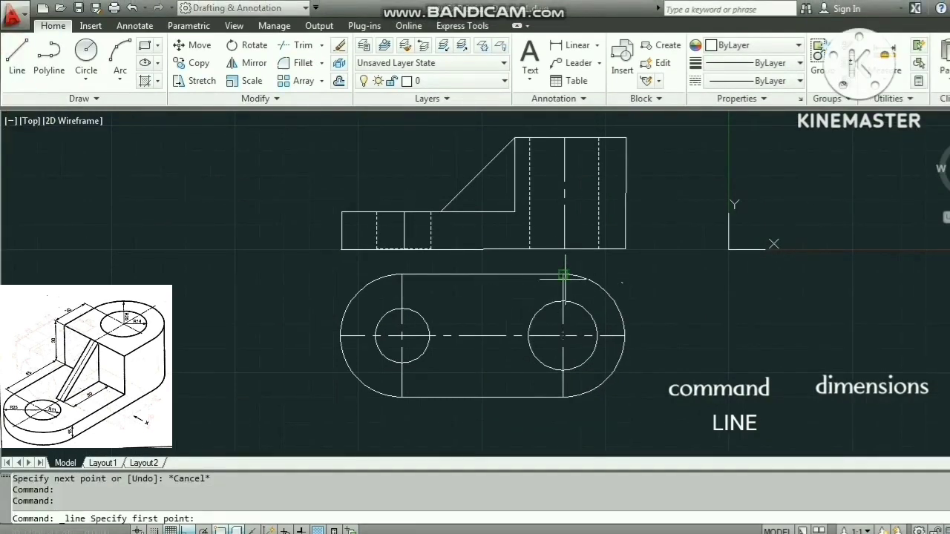
{"action": "left_click", "coordinate": [564, 275]}
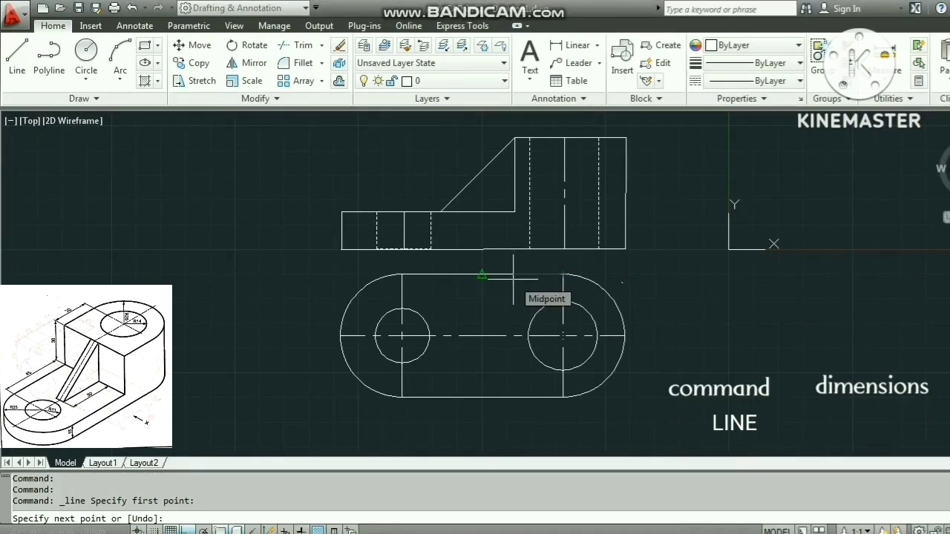
{"action": "type", "text": "20"}
{"action": "key", "text": "Return"}
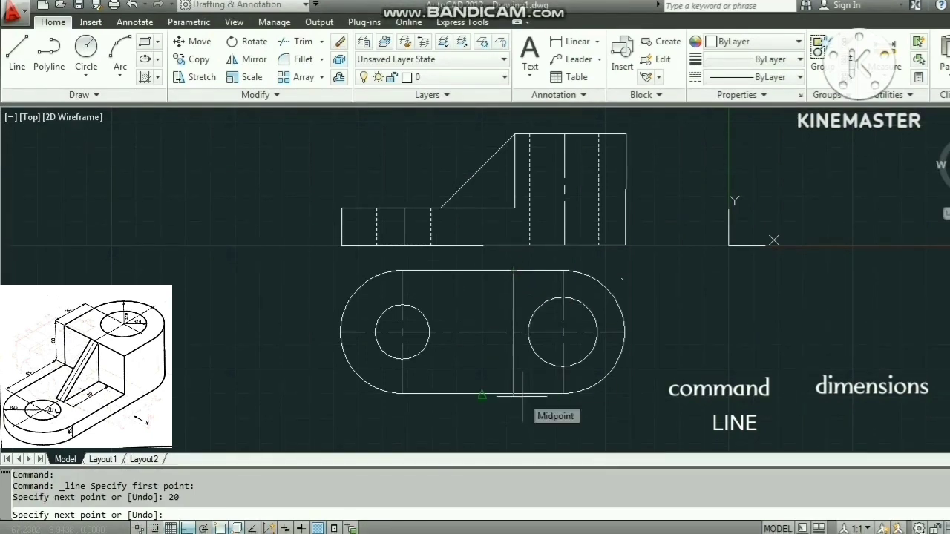
{"action": "type", "text": "50"}
{"action": "key", "text": "Return"}
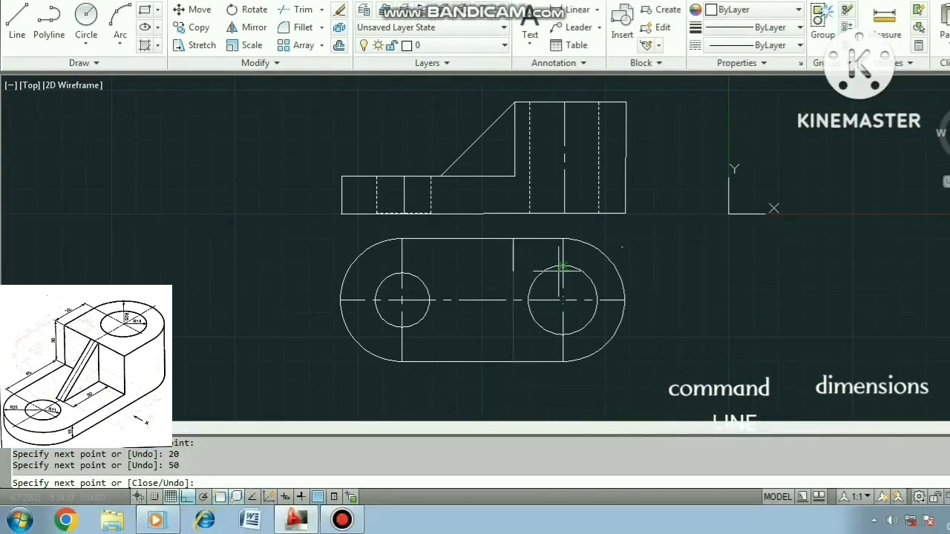
{"action": "key", "text": "Escape"}
Step: Draw the rib outline in the top view from the step line's midpoint: 5 mm up, 30 mm left, 10 mm down, 30 mm right
{"action": "left_click", "coordinate": [17, 21]}
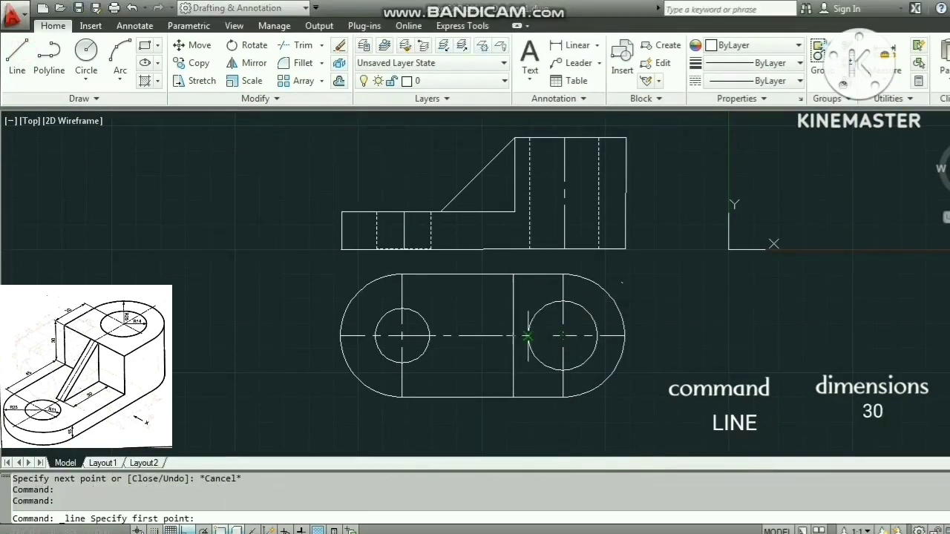
{"action": "left_click", "coordinate": [513, 336]}
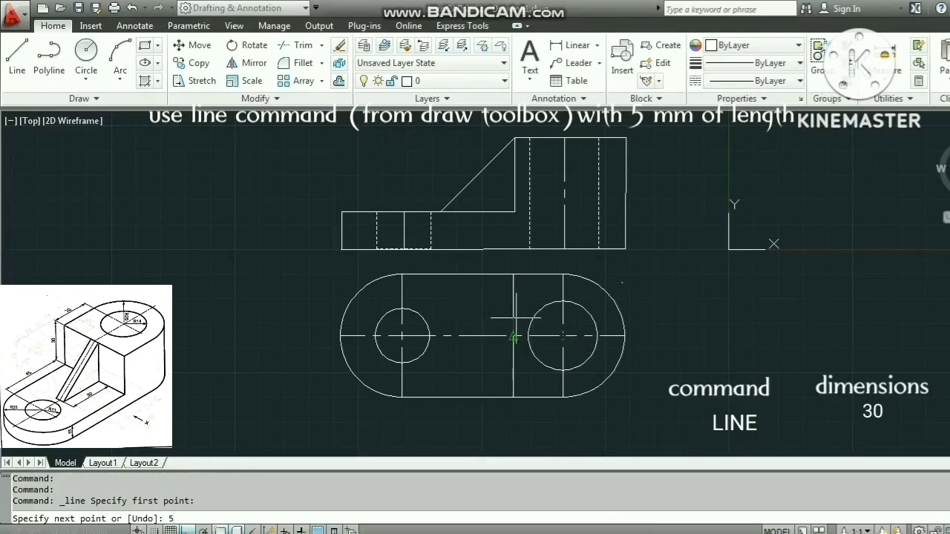
{"action": "key", "text": "Return"}
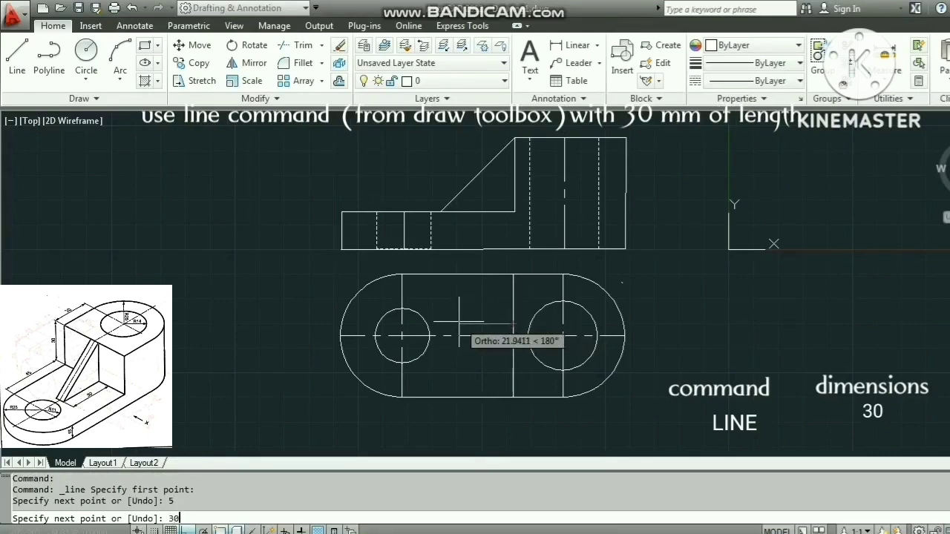
{"action": "type", "text": "30"}
{"action": "key", "text": "Return"}
{"action": "key", "text": "Return"}
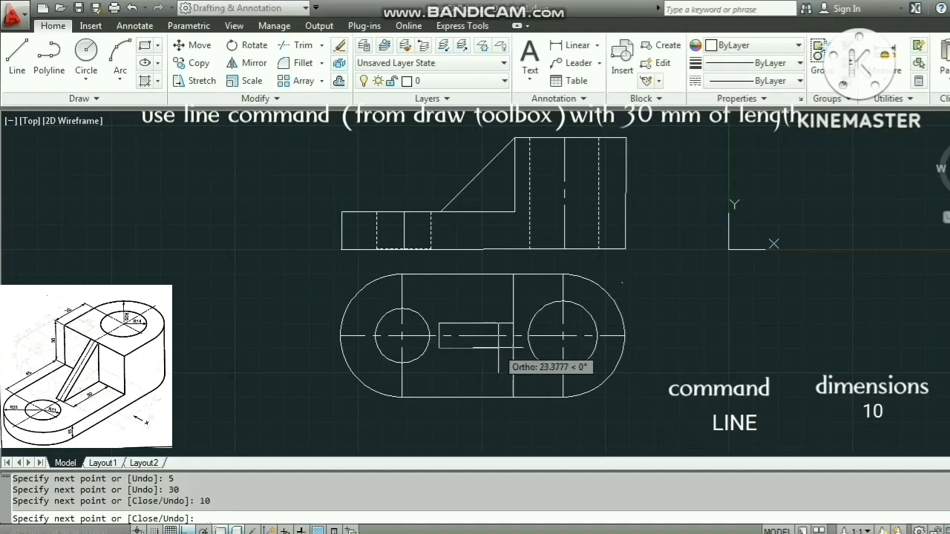
{"action": "type", "text": "30"}
{"action": "key", "text": "Return"}
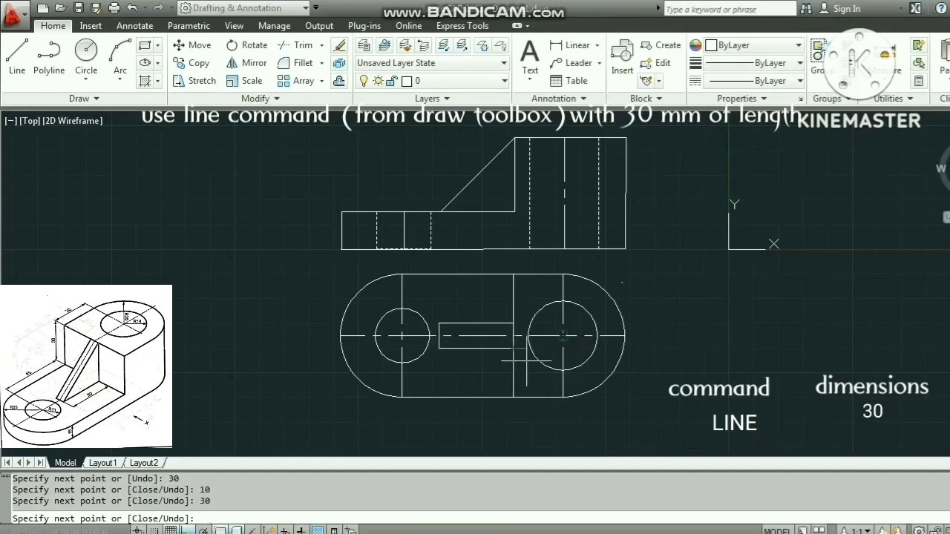
{"action": "key", "text": "Escape"}
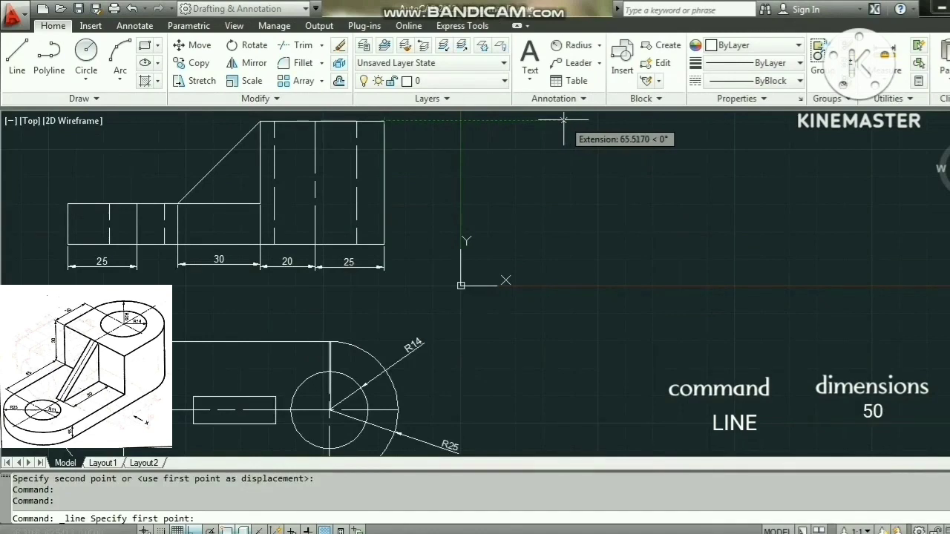
Step: Draw the side view's outline to the right of the front view as a rectangle 50 mm wide and 45 mm high
{"action": "left_click", "coordinate": [561, 137]}
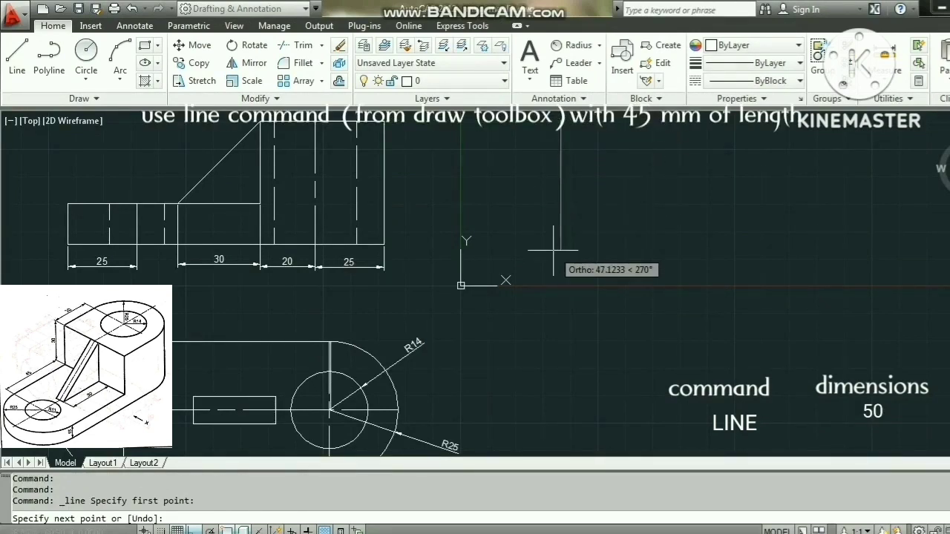
{"action": "type", "text": "45"}
{"action": "key", "text": "Return"}
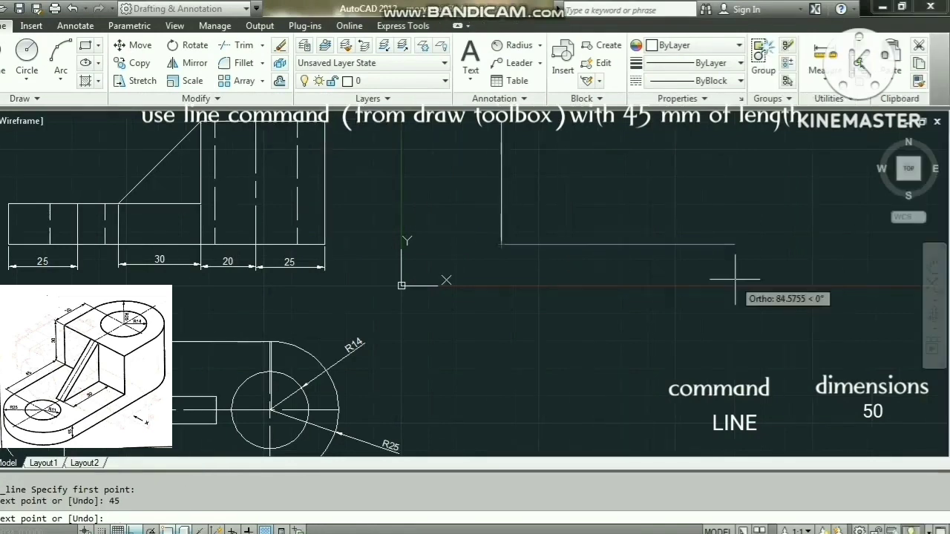
{"action": "type", "text": "50"}
{"action": "key", "text": "Return"}
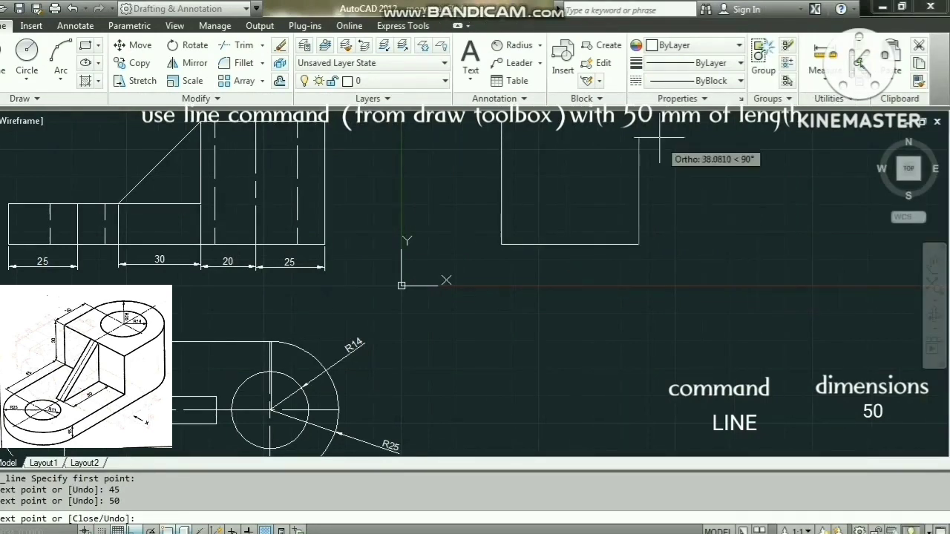
{"action": "type", "text": "45"}
{"action": "key", "text": "Return"}
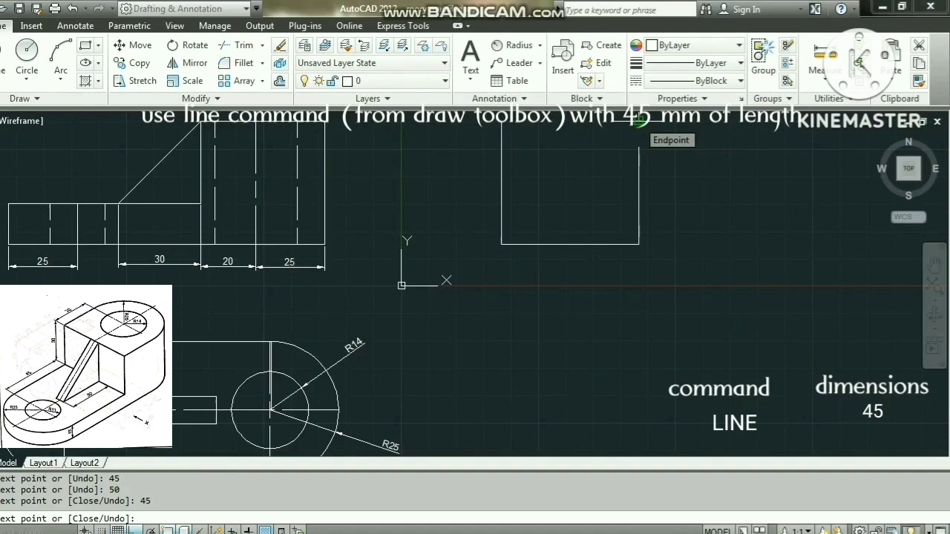
{"action": "type", "text": "50"}
{"action": "key", "text": "Return"}
{"action": "key", "text": "Escape"}
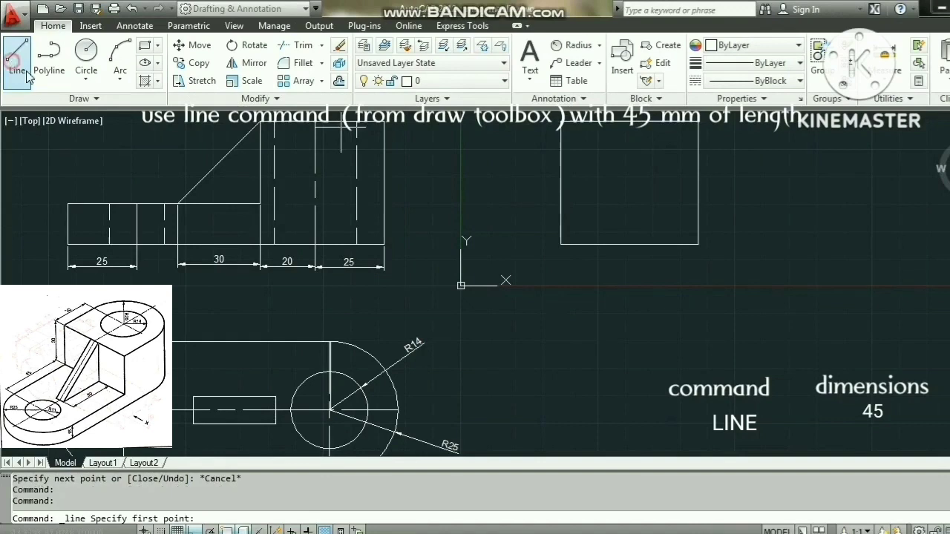
Step: Draw a 45 mm vertical centre line up from the base's middle in the side view, using the ACAD_ISO08W100 linetype
{"action": "type", "text": "45"}
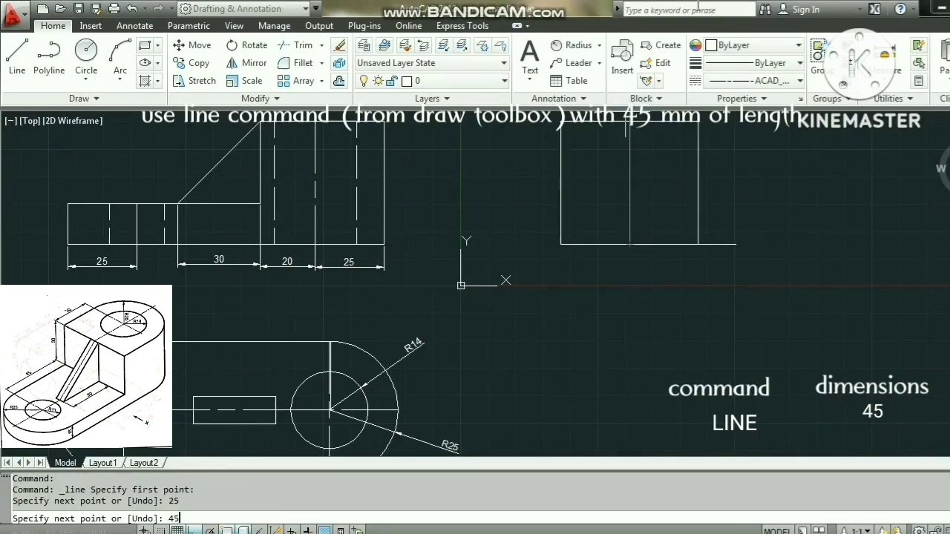
{"action": "left_click", "coordinate": [765, 80]}
{"action": "left_click", "coordinate": [732, 152]}
{"action": "key", "text": "Return"}
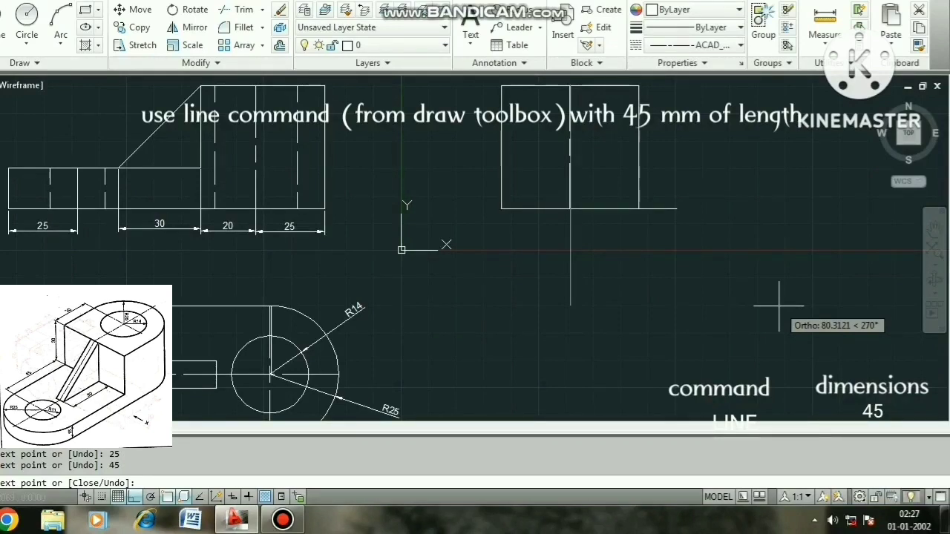
{"action": "key", "text": "Escape"}
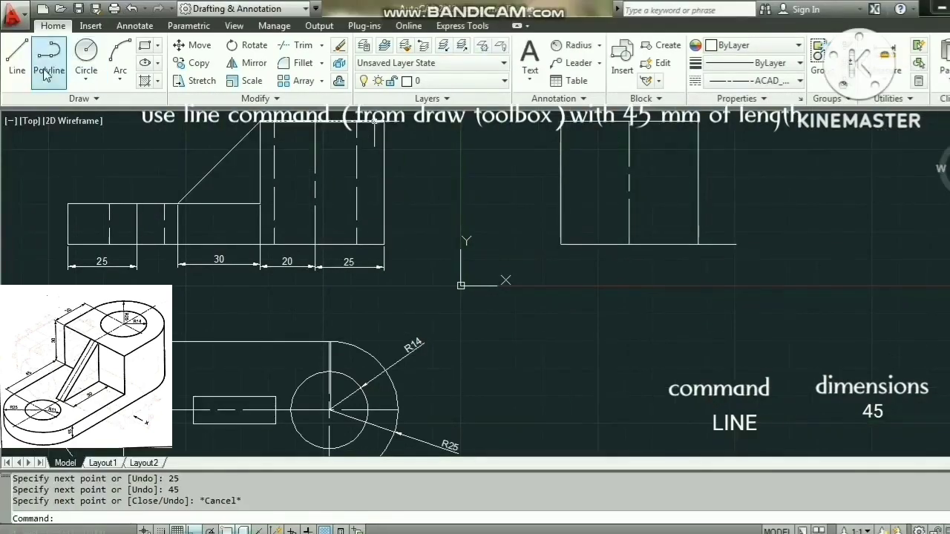
Step: Draw a 5 mm segment left along the side view's base from the centre line and set the current linetype to ACAD_ISO02W100
{"action": "left_click", "coordinate": [17, 58]}
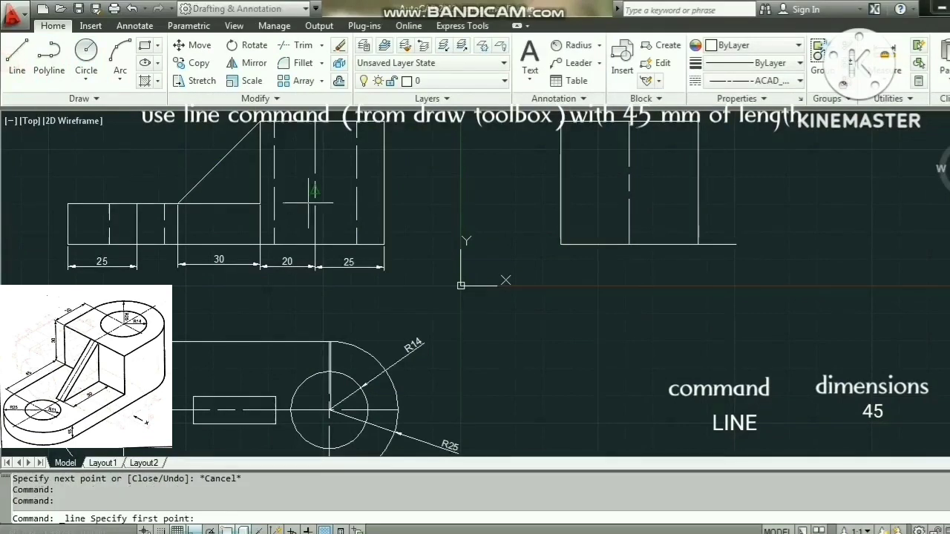
{"action": "left_click", "coordinate": [618, 244]}
{"action": "type", "text": "5"}
{"action": "key", "text": "Return"}
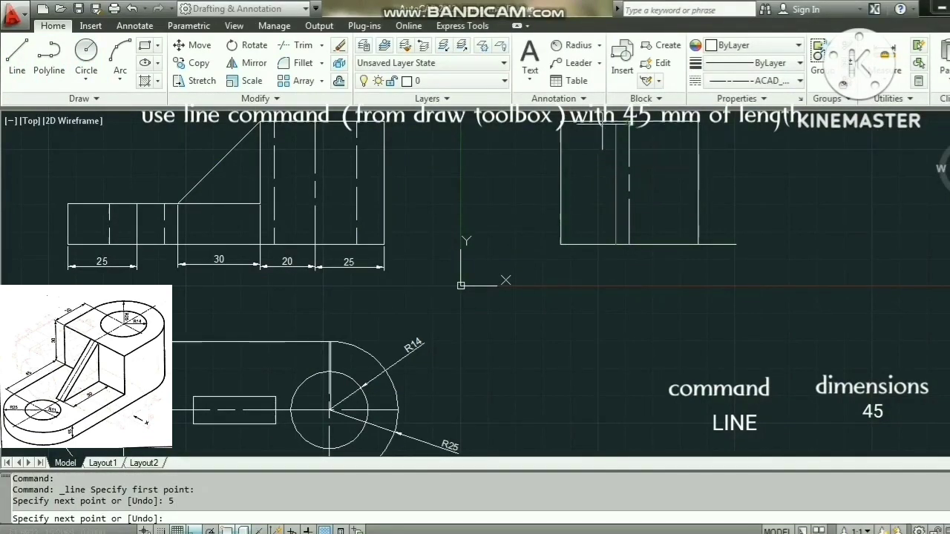
{"action": "left_click", "coordinate": [764, 80]}
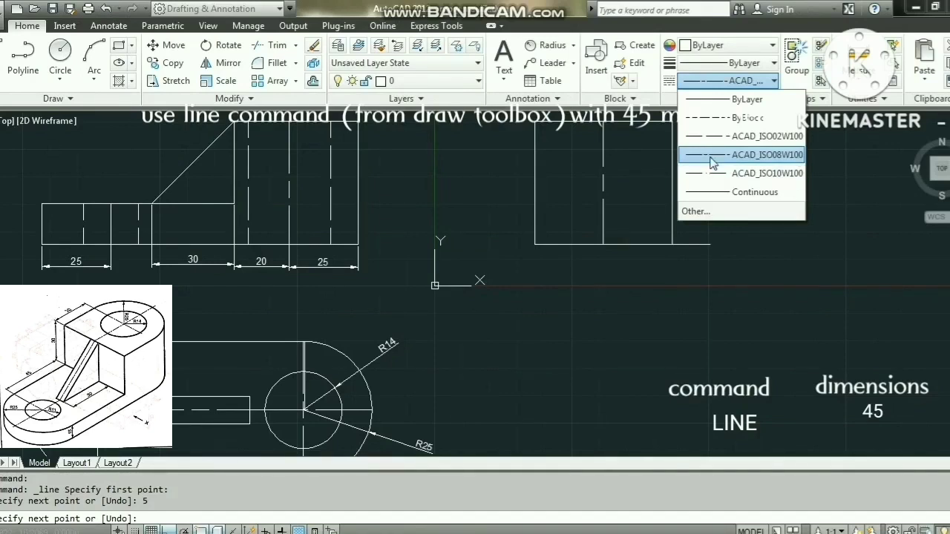
{"action": "left_click", "coordinate": [711, 156]}
{"action": "key", "text": "Return"}
Step: Draw a 45 mm vertical dashed line up from the left end of the 5 mm base segment in the side view
{"action": "left_click", "coordinate": [16, 59]}
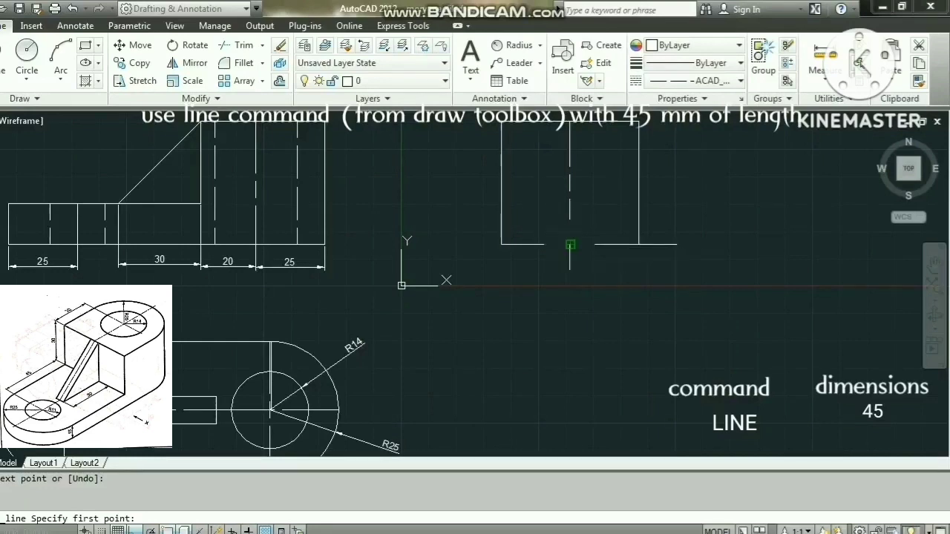
{"action": "type", "text": "5"}
{"action": "key", "text": "Return"}
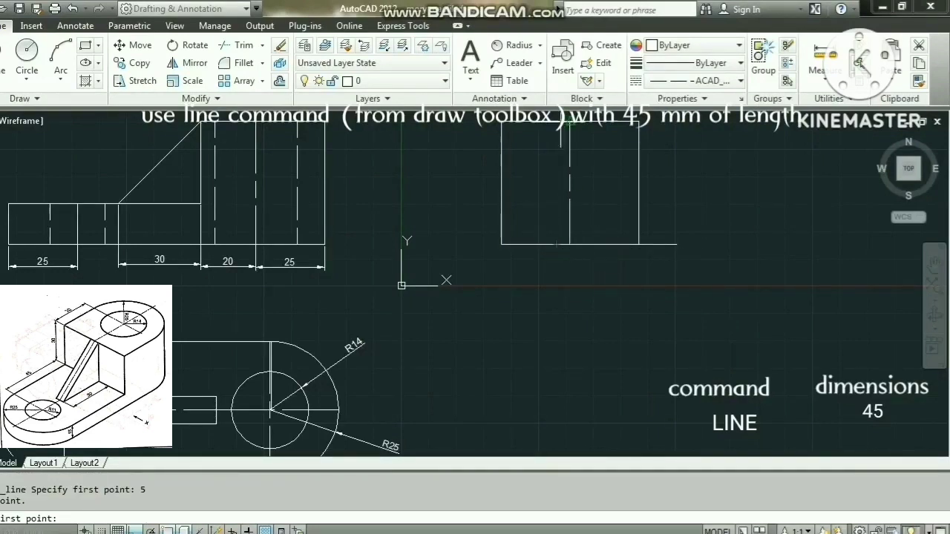
{"action": "left_click", "coordinate": [556, 243]}
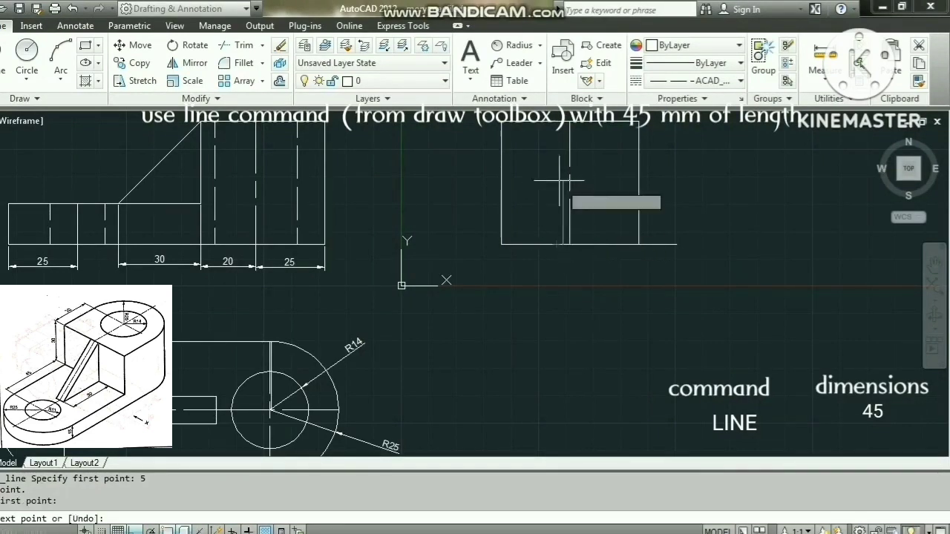
{"action": "left_click", "coordinate": [557, 122]}
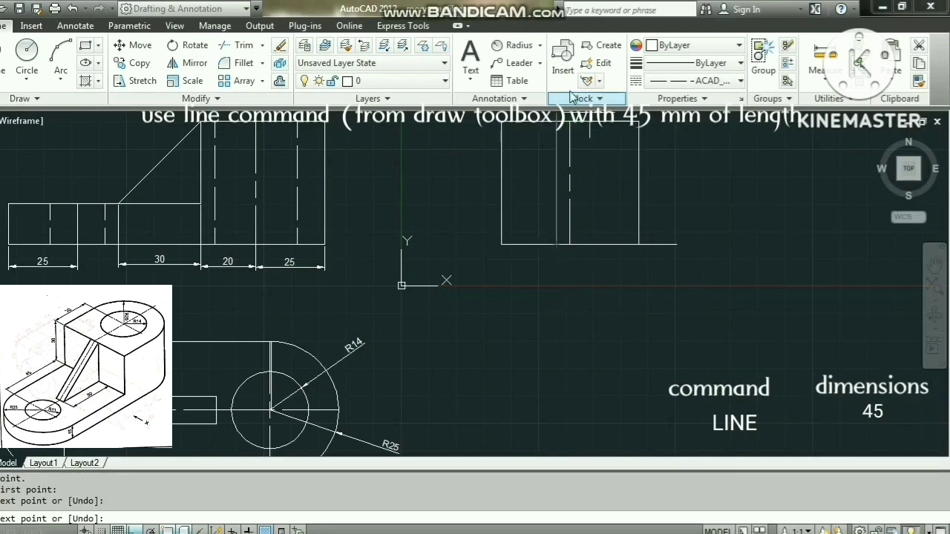
{"action": "type", "text": "45"}
{"action": "key", "text": "Return"}
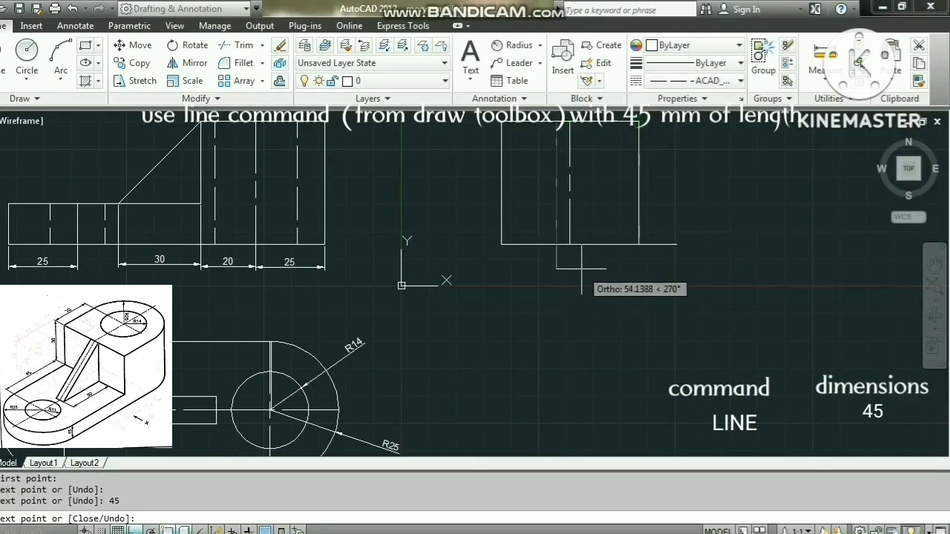
{"action": "key", "text": "Escape"}
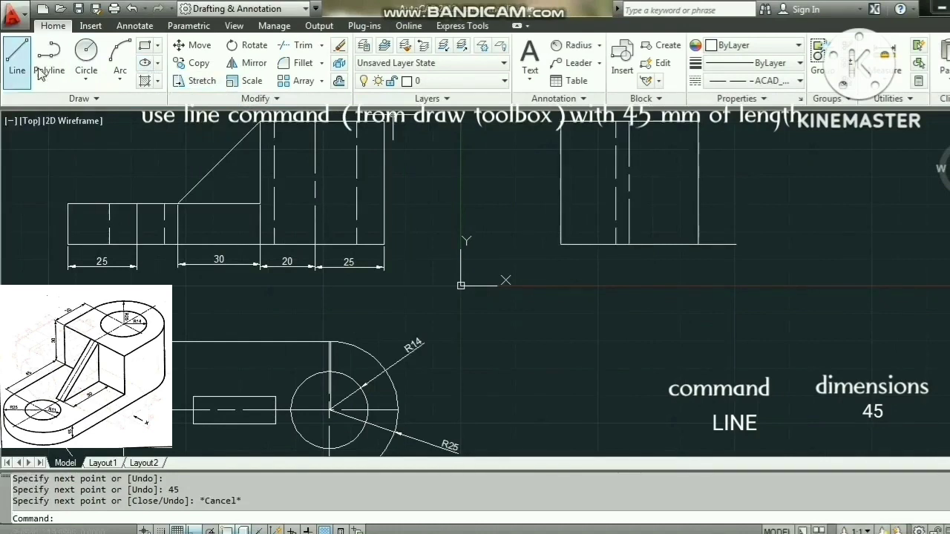
Step: Draw a 5 mm segment right along the side view's base from the centre line, continuing with a 45 mm vertical dashed line up
{"action": "left_click", "coordinate": [18, 87]}
{"action": "left_click", "coordinate": [631, 244]}
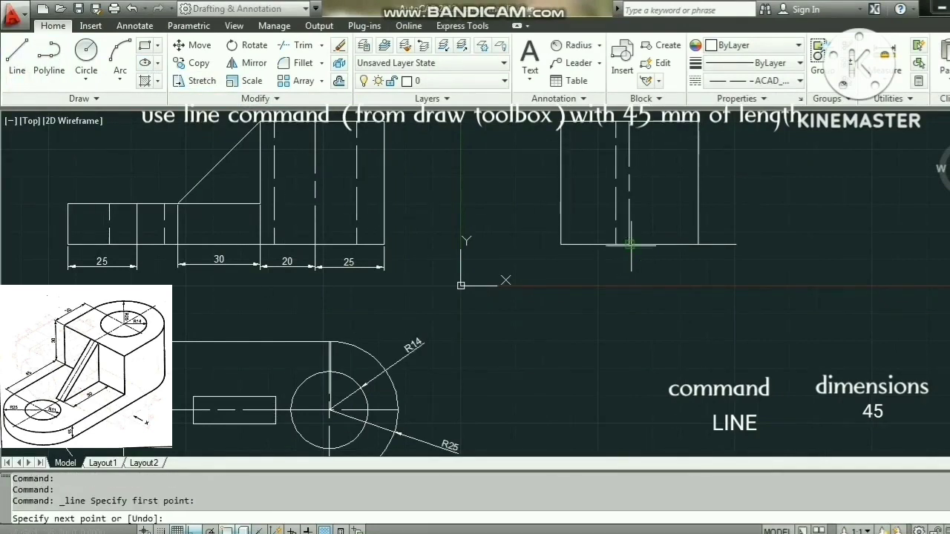
{"action": "type", "text": "5"}
{"action": "key", "text": "Return"}
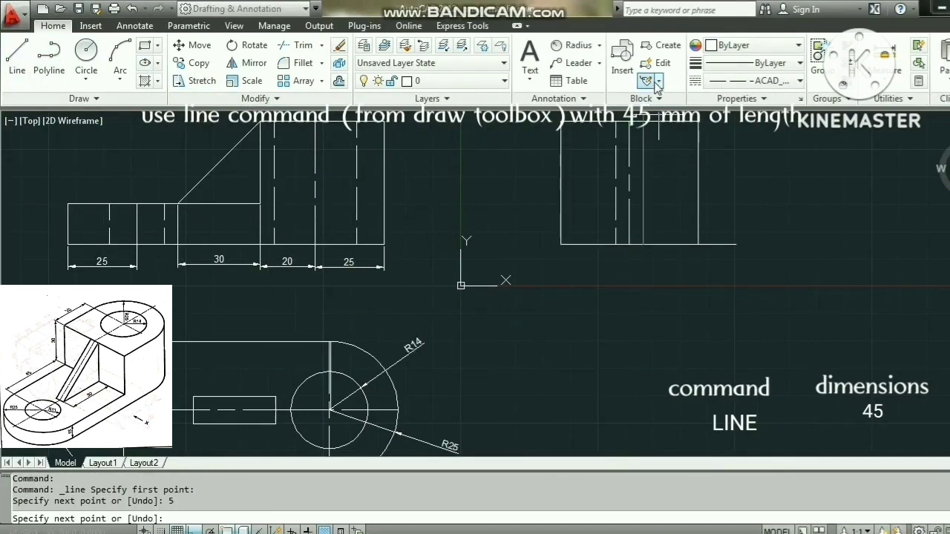
{"action": "left_click", "coordinate": [754, 80]}
{"action": "left_click", "coordinate": [715, 153]}
{"action": "type", "text": "45"}
{"action": "key", "text": "Return"}
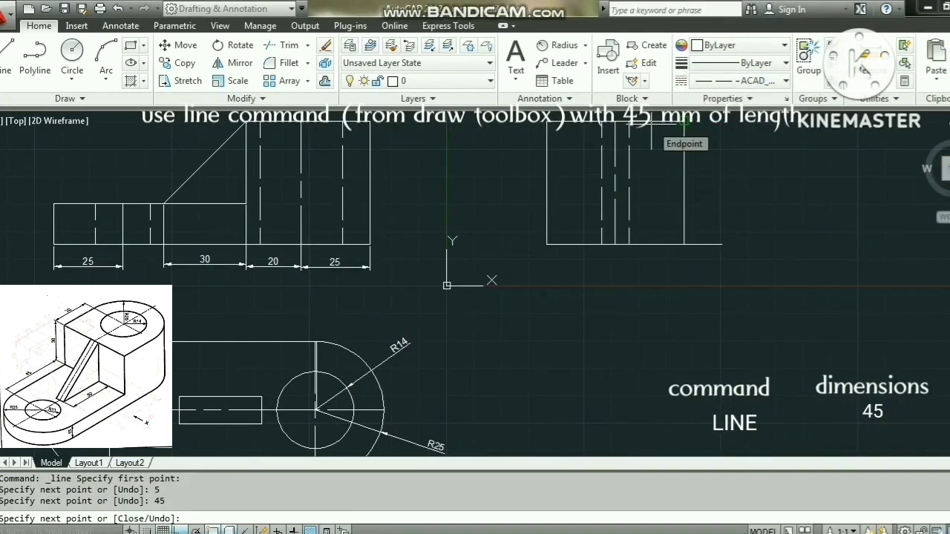
{"action": "key", "text": "Escape"}
Step: Draw a 10 mm segment right from the side view's lower-left corner, continuing with a 45 mm vertical dashed line up
{"action": "left_click", "coordinate": [3, 52]}
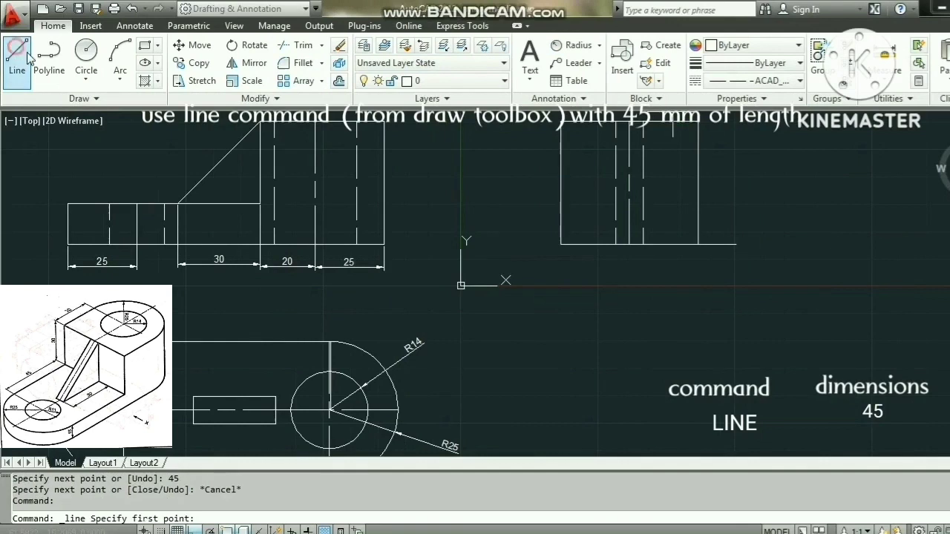
{"action": "left_click", "coordinate": [574, 244]}
{"action": "type", "text": "10"}
{"action": "key", "text": "Return"}
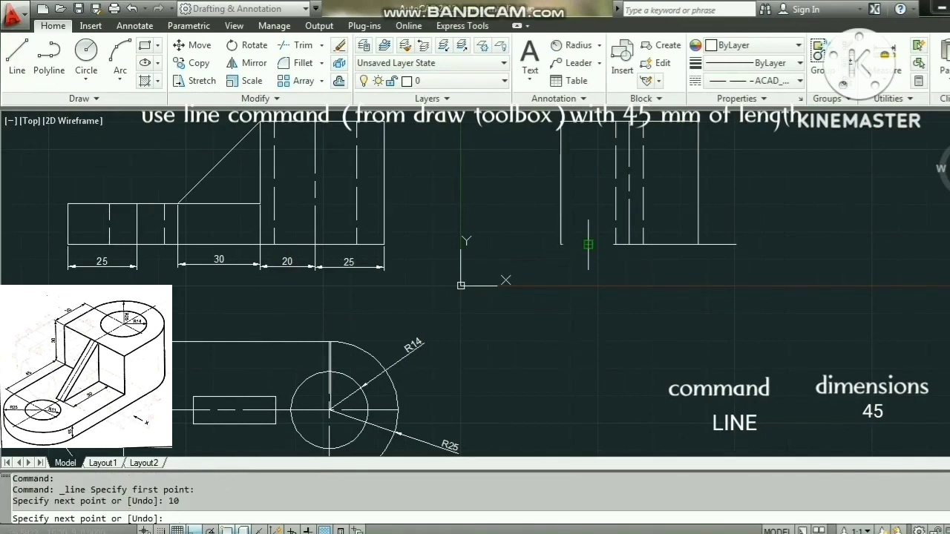
{"action": "type", "text": "4"}
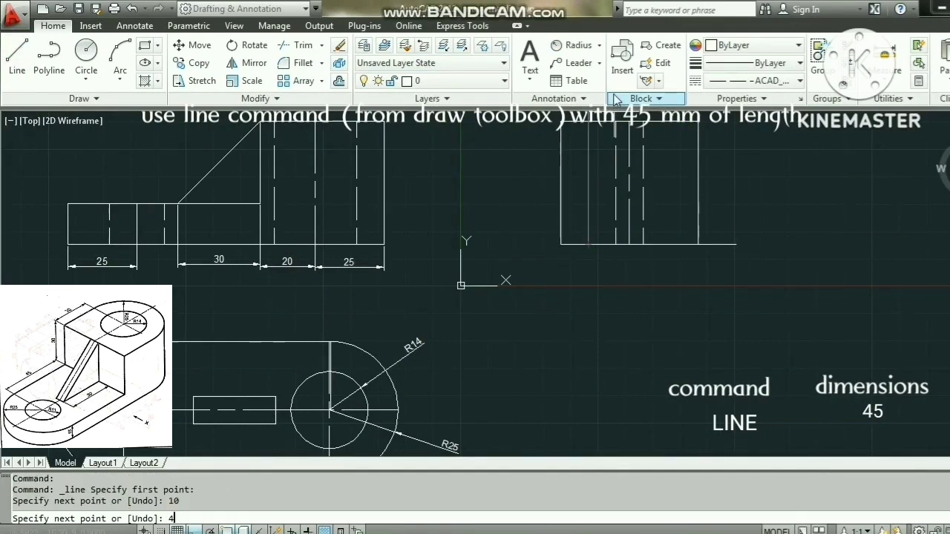
{"action": "type", "text": "5"}
{"action": "key", "text": "Return"}
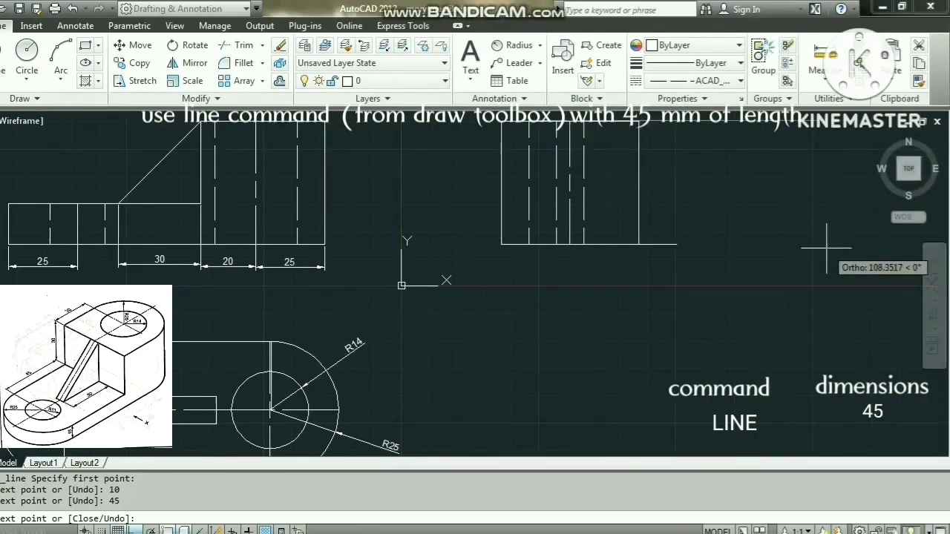
{"action": "key", "text": "Escape"}
Step: Draw a 10 mm segment left from the side view's lower-right corner, continuing with a 45 mm vertical dashed line up
{"action": "left_click", "coordinate": [17, 56]}
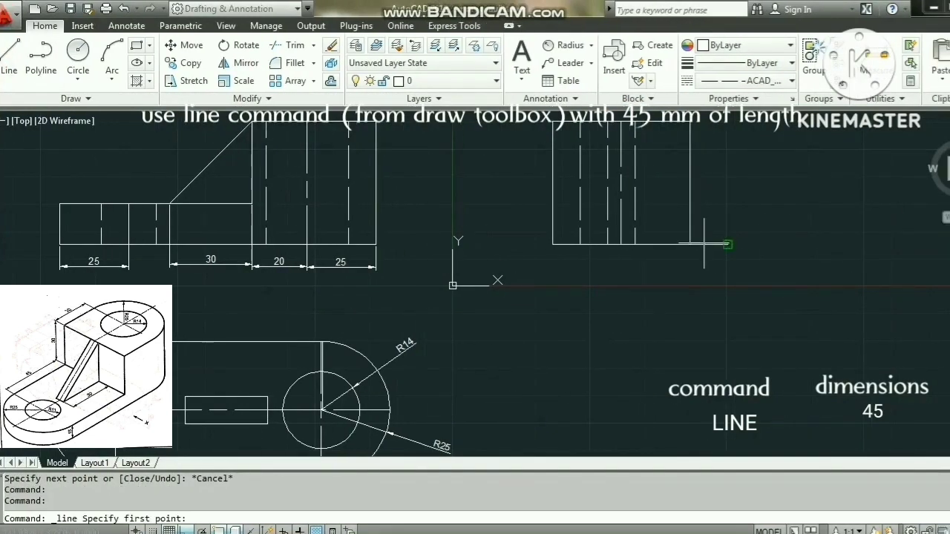
{"action": "left_click", "coordinate": [690, 245]}
{"action": "type", "text": "10"}
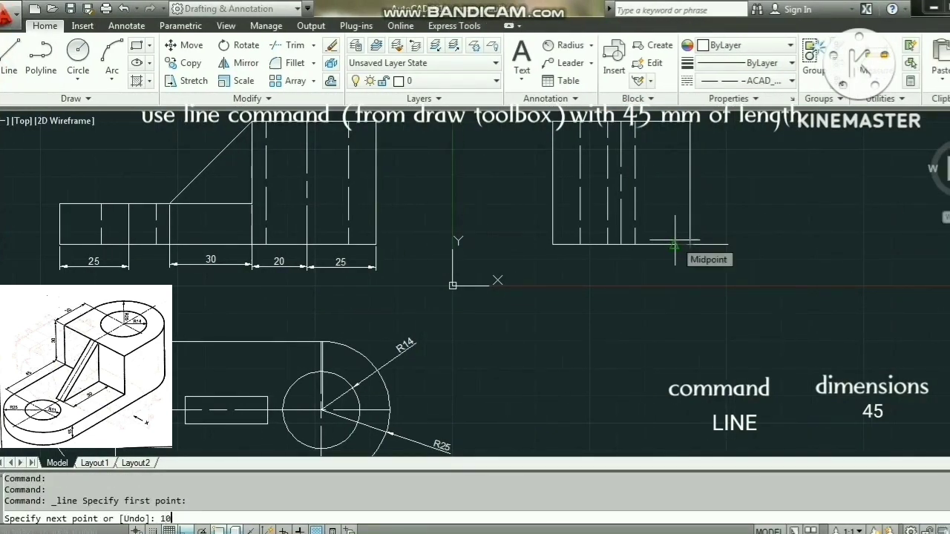
{"action": "key", "text": "Return"}
{"action": "type", "text": "45"}
{"action": "key", "text": "Return"}
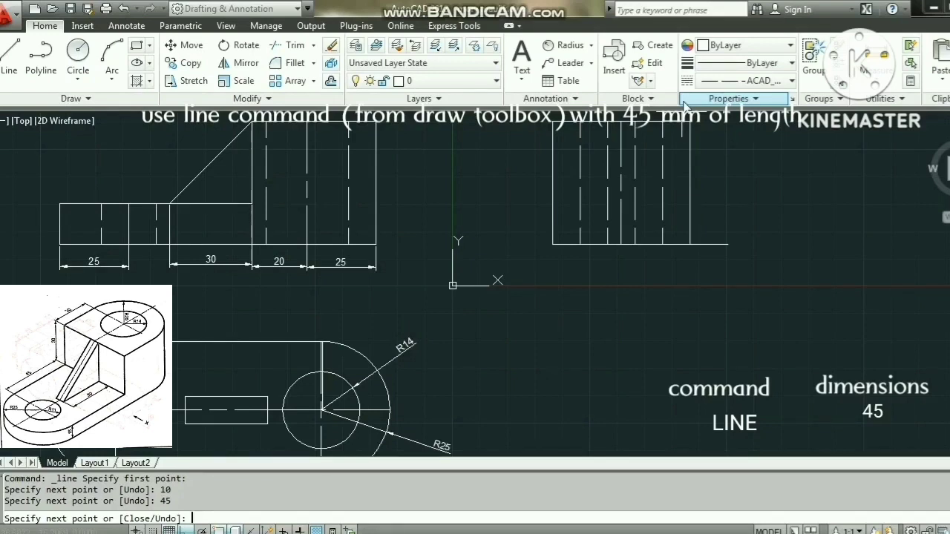
{"action": "left_click", "coordinate": [41, 52]}
Step: Draw a 2 mm segment right from the leftmost dashed line's base in the side view, continuing with a 45 mm dashed line up
{"action": "left_click", "coordinate": [9, 52]}
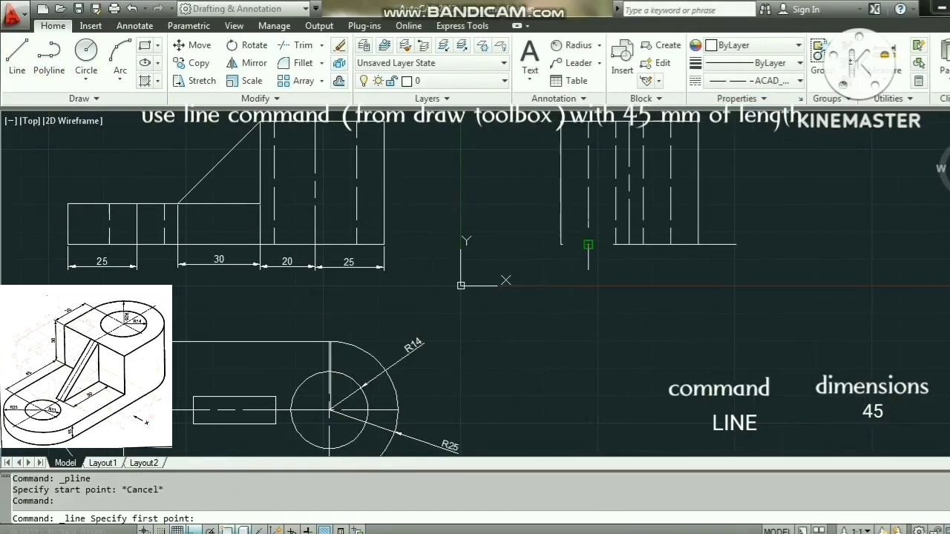
{"action": "left_click", "coordinate": [588, 244]}
{"action": "type", "text": "2"}
{"action": "key", "text": "Return"}
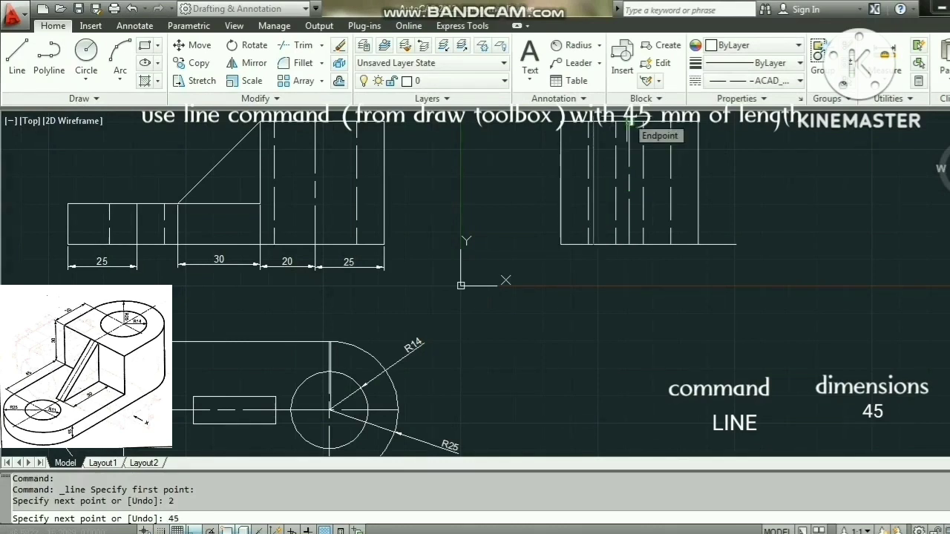
{"action": "type", "text": "45"}
{"action": "key", "text": "Return"}
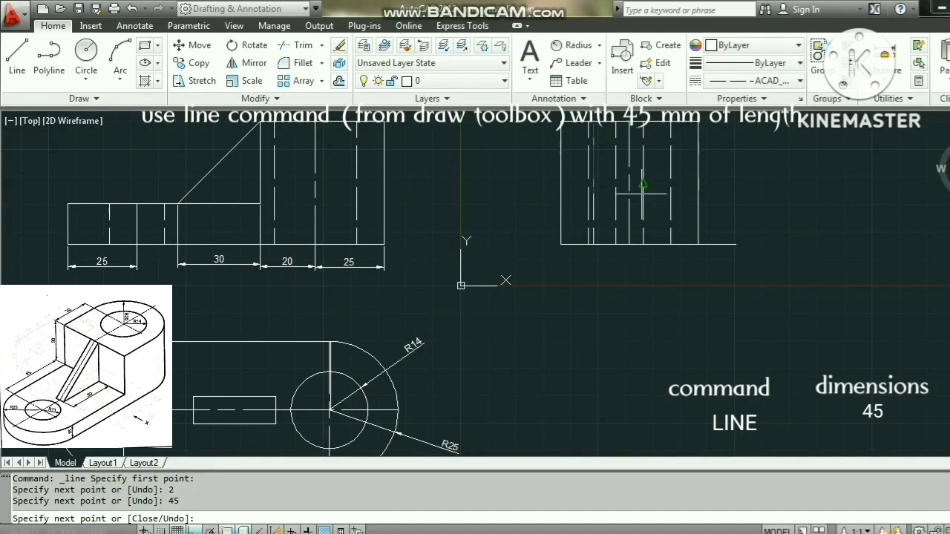
{"action": "key", "text": "Escape"}
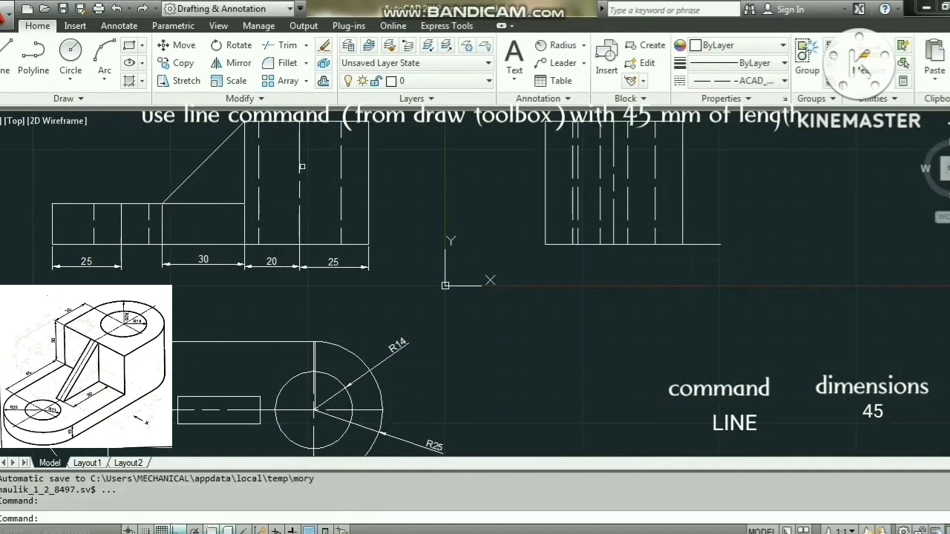
Step: Draw a 2 mm segment left from the rightmost dashed line's base in the side view, continuing with a 45 mm dashed line up
{"action": "left_click", "coordinate": [6, 58]}
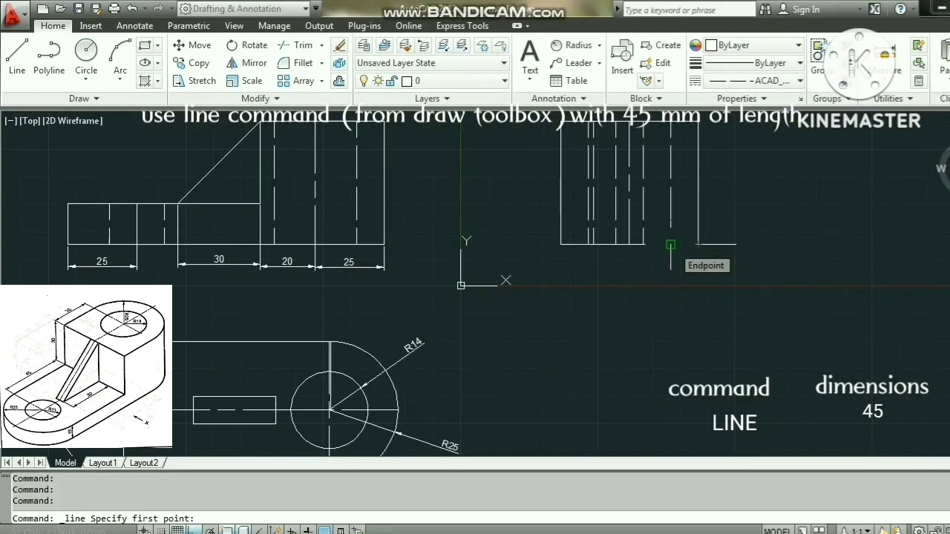
{"action": "left_click", "coordinate": [670, 245]}
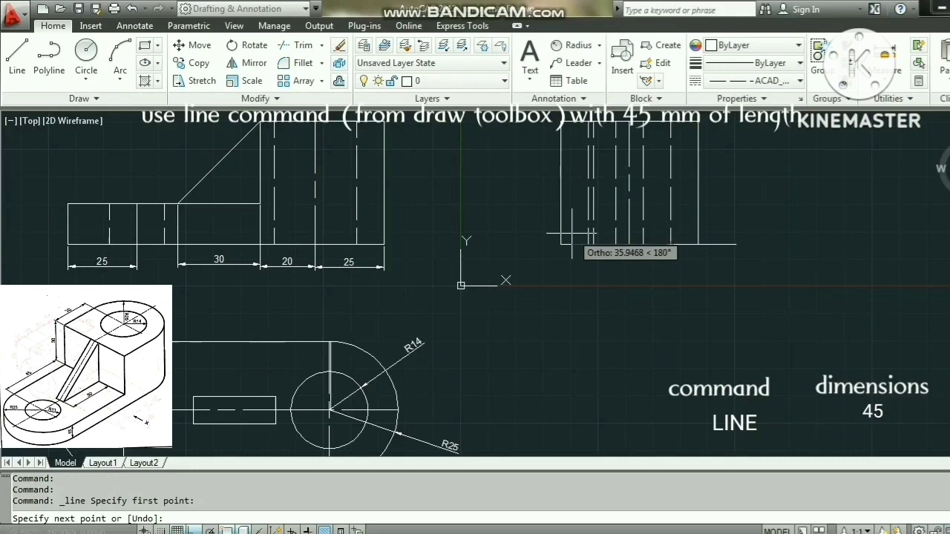
{"action": "type", "text": "2"}
{"action": "key", "text": "Return"}
{"action": "type", "text": "45"}
{"action": "key", "text": "Return"}
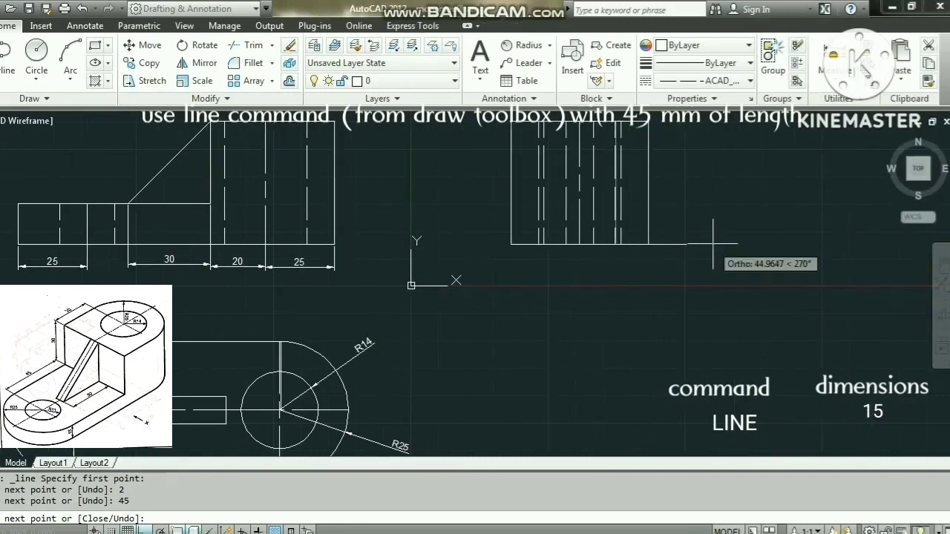
Step: Start a line at the side view's lower-right corner and draw 15 mm up along the right edge
{"action": "left_click", "coordinate": [17, 56]}
{"action": "left_click", "coordinate": [705, 242]}
{"action": "type", "text": "15"}
{"action": "key", "text": "Return"}
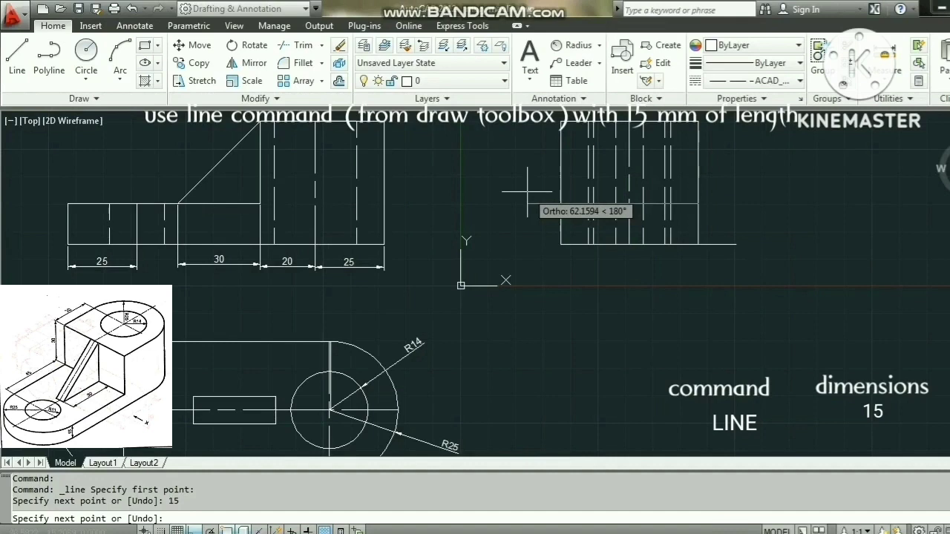
Step: Try a 50 mm dashed horizontal segment left across the side view at 15 mm height, and undo it
{"action": "type", "text": "50"}
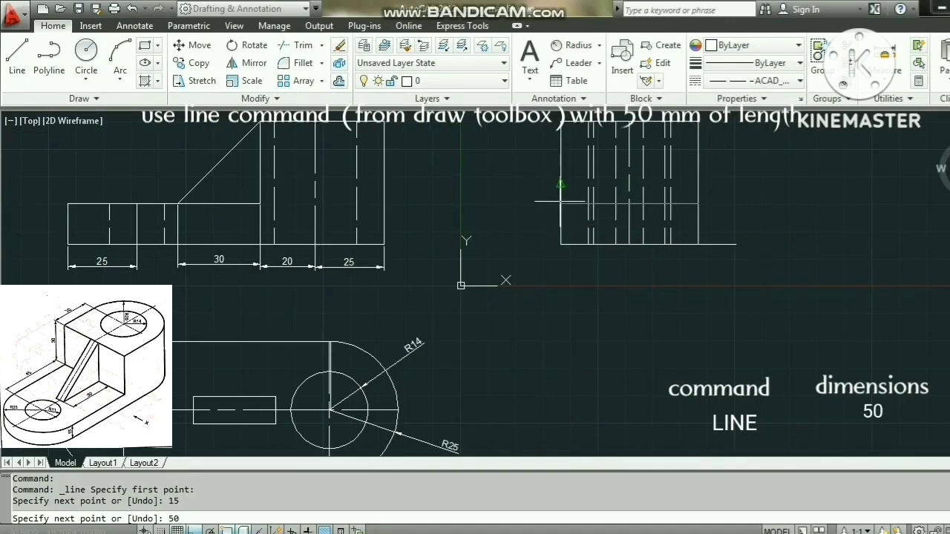
{"action": "key", "text": "Return"}
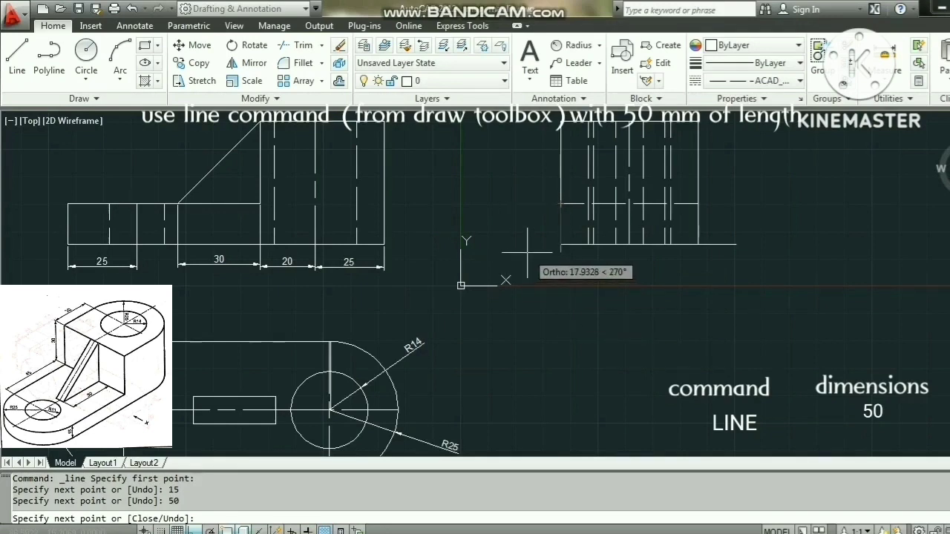
{"action": "key", "text": "ctrl+z"}
Step: Set the current linetype to ByLayer and draw a 50 mm horizontal segment left across the side view at 15 mm height
{"action": "left_click", "coordinate": [748, 83]}
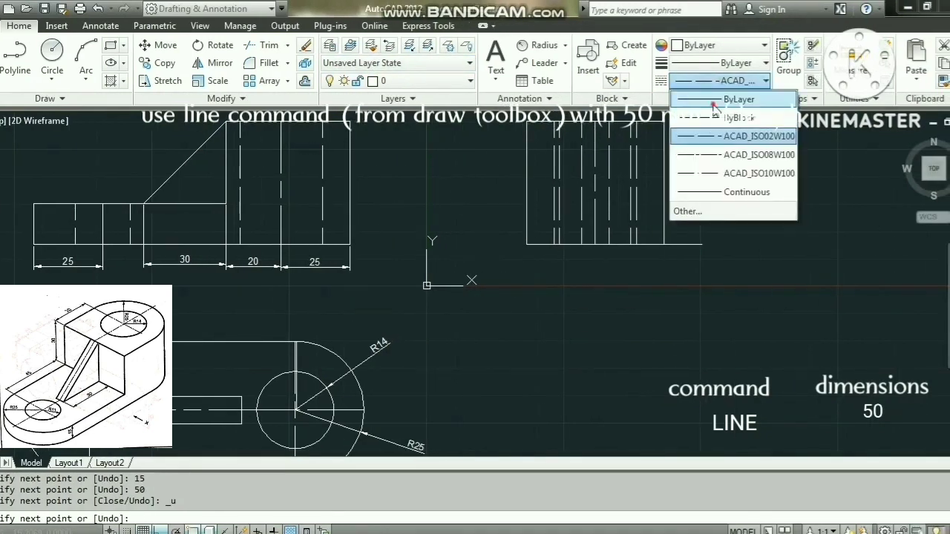
{"action": "left_click", "coordinate": [714, 104]}
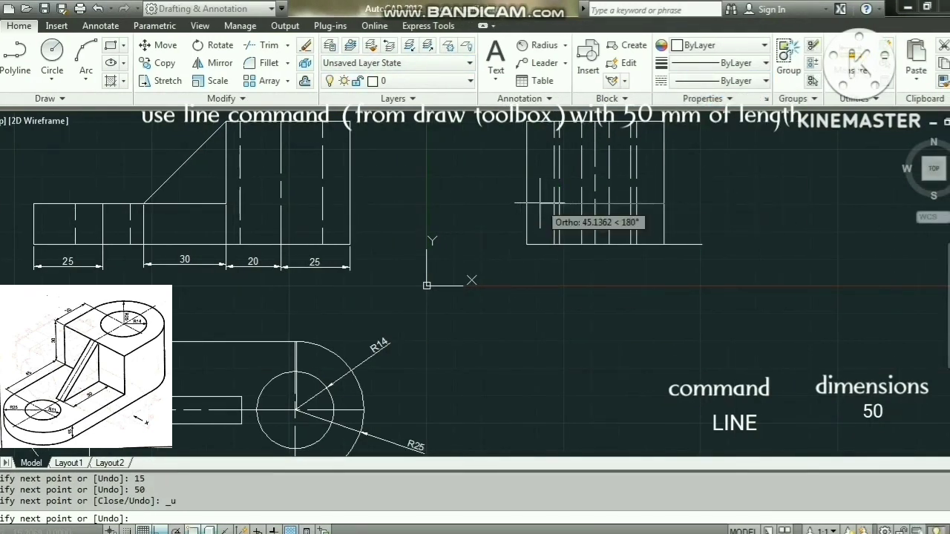
{"action": "type", "text": "50"}
{"action": "key", "text": "Return"}
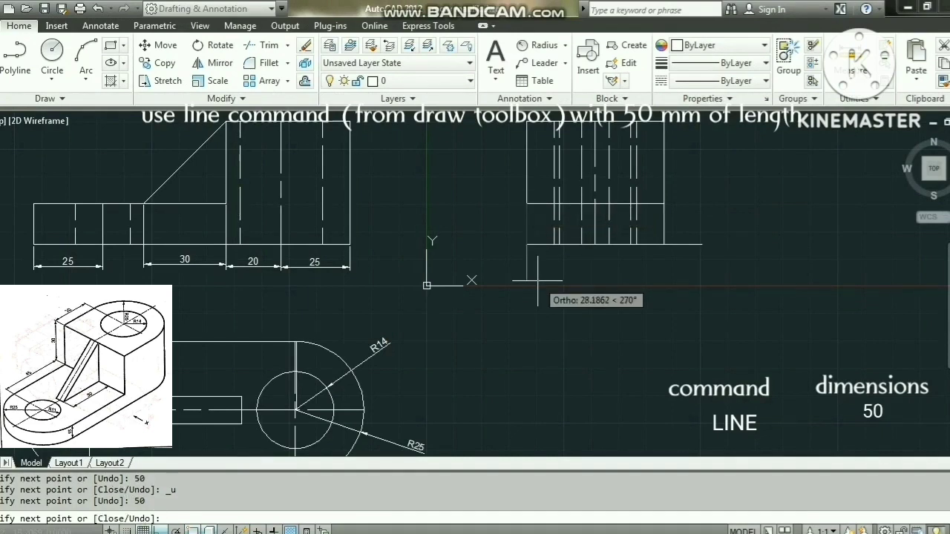
{"action": "key", "text": "Escape"}
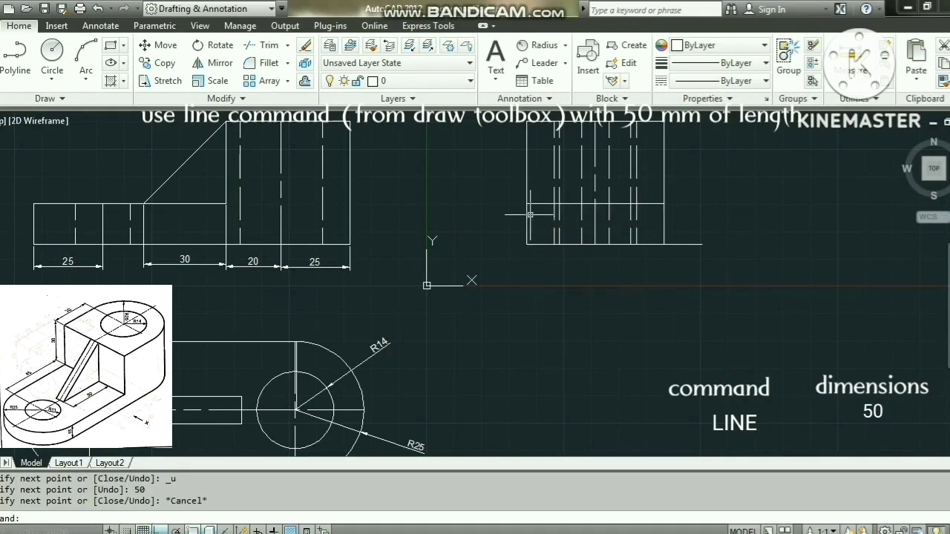
Step: Try erasing the inner line of the left dashed pair in the side view, select the right pair, and undo the erase
{"action": "left_click", "coordinate": [559, 169]}
{"action": "key", "text": "Delete"}
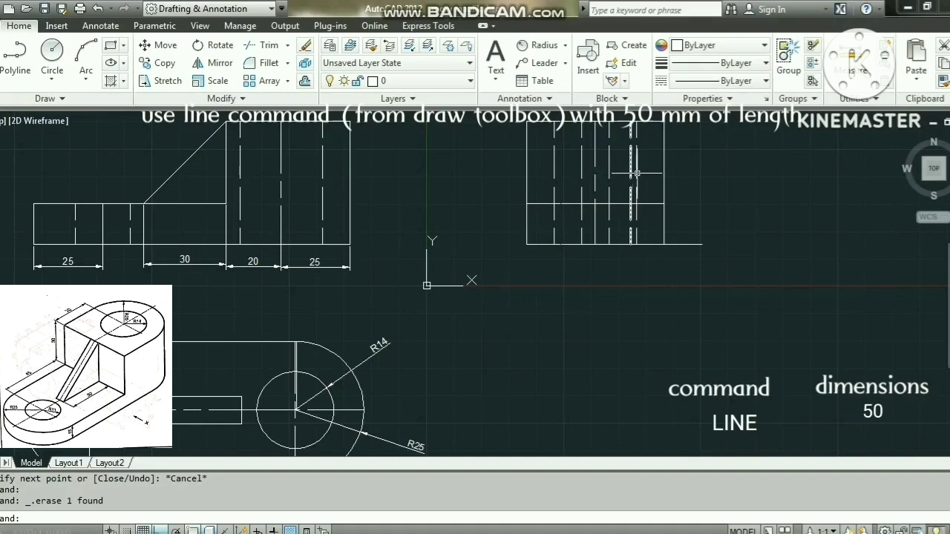
{"action": "left_click", "coordinate": [636, 176]}
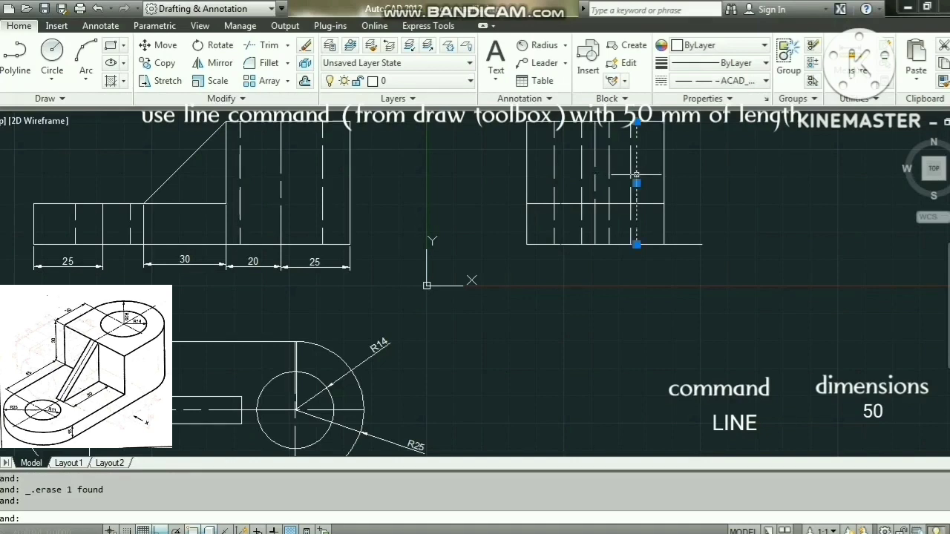
{"action": "left_click", "coordinate": [630, 173]}
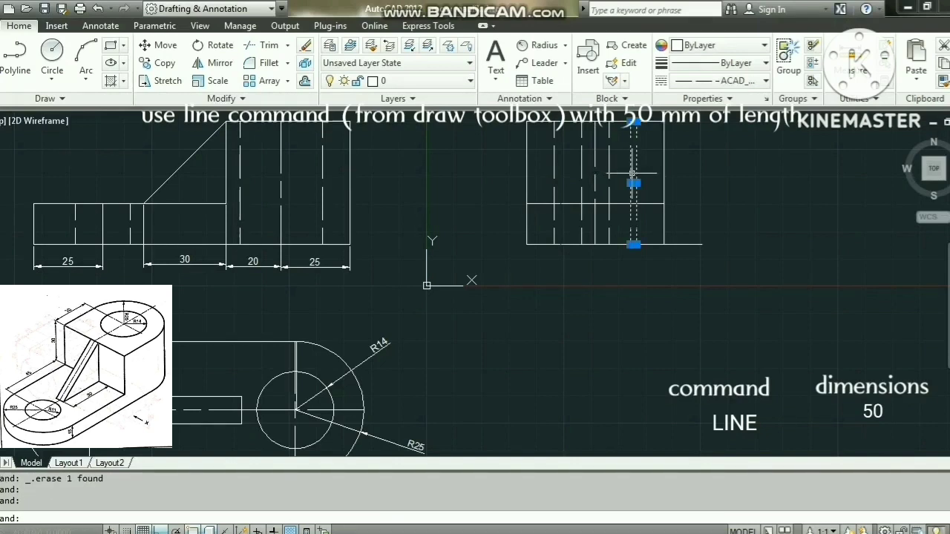
{"action": "left_click", "coordinate": [704, 164]}
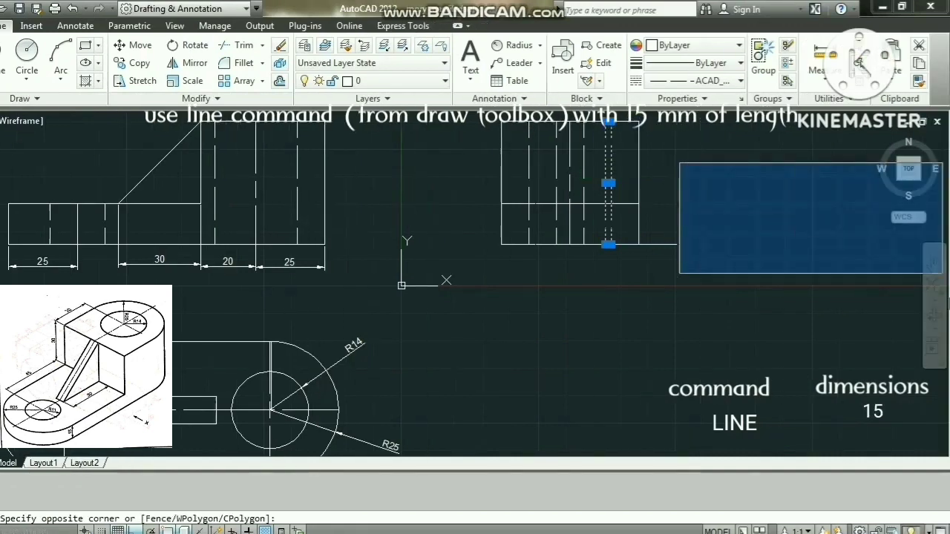
{"action": "key", "text": "ctrl+z"}
{"action": "key", "text": "ctrl+z"}
{"action": "left_click", "coordinate": [812, 336]}
{"action": "key", "text": "ctrl+z"}
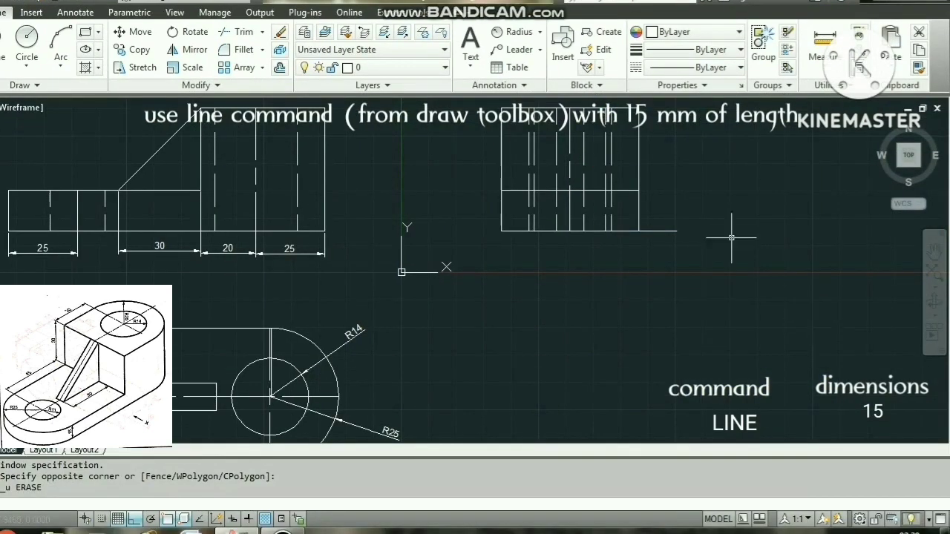
Step: Erase the inner 45 mm dashed line of both the left and right dashed pairs in the side view
{"action": "left_click", "coordinate": [532, 172]}
{"action": "key", "text": "Delete"}
{"action": "left_click", "coordinate": [599, 178]}
{"action": "key", "text": "Delete"}
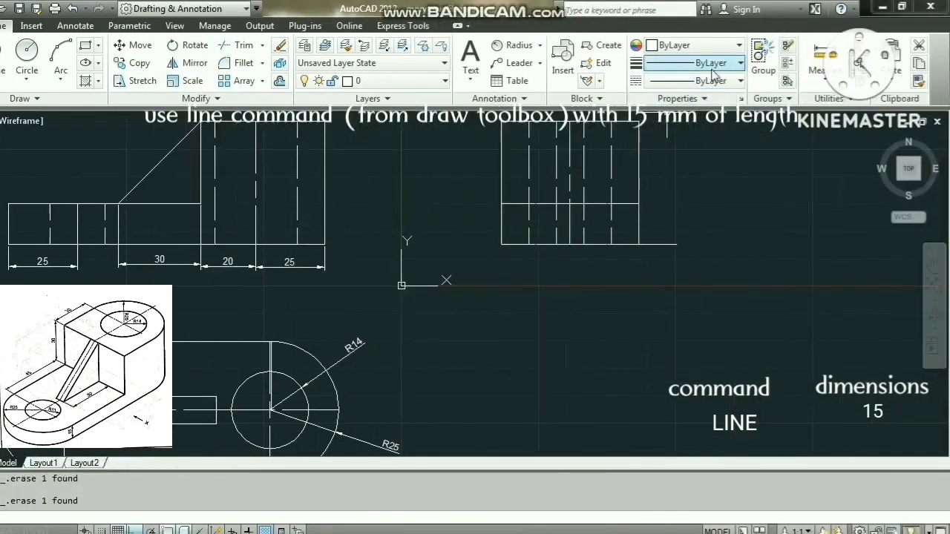
Step: With the ACAD_ISO02W100 linetype, draw a 2 mm segment left from the rightmost dashed line's base, continuing with a 15 mm dashed line up
{"action": "left_click", "coordinate": [712, 67]}
{"action": "left_click", "coordinate": [711, 157]}
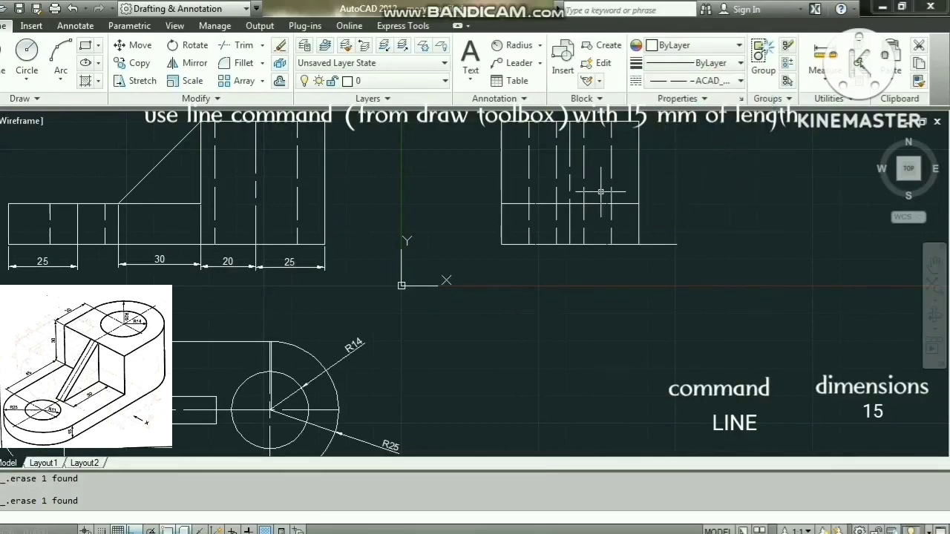
{"action": "left_click", "coordinate": [17, 56]}
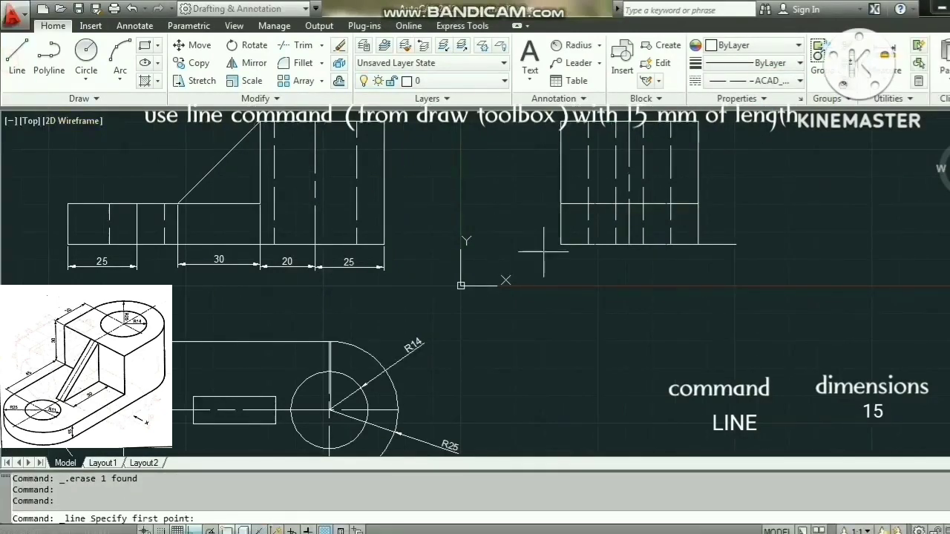
{"action": "left_click", "coordinate": [671, 245]}
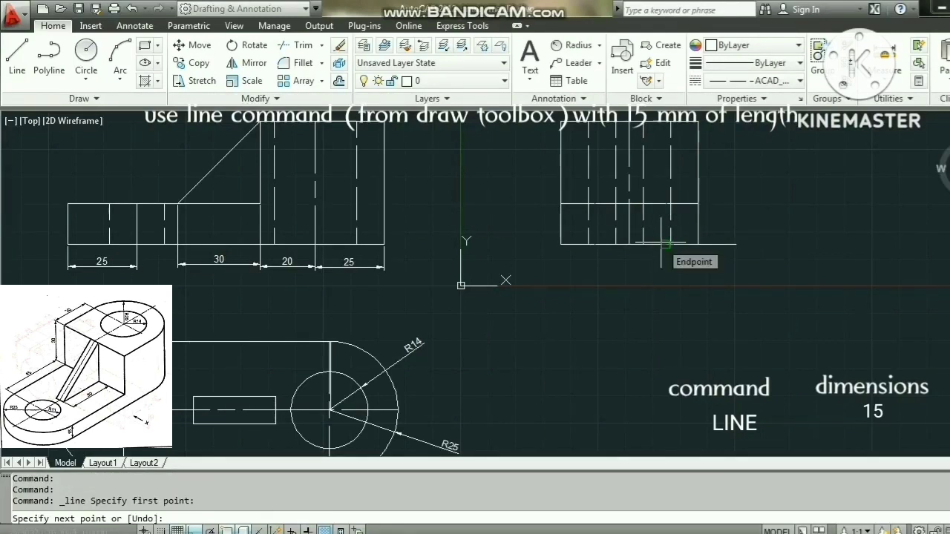
{"action": "type", "text": "2"}
{"action": "key", "text": "Return"}
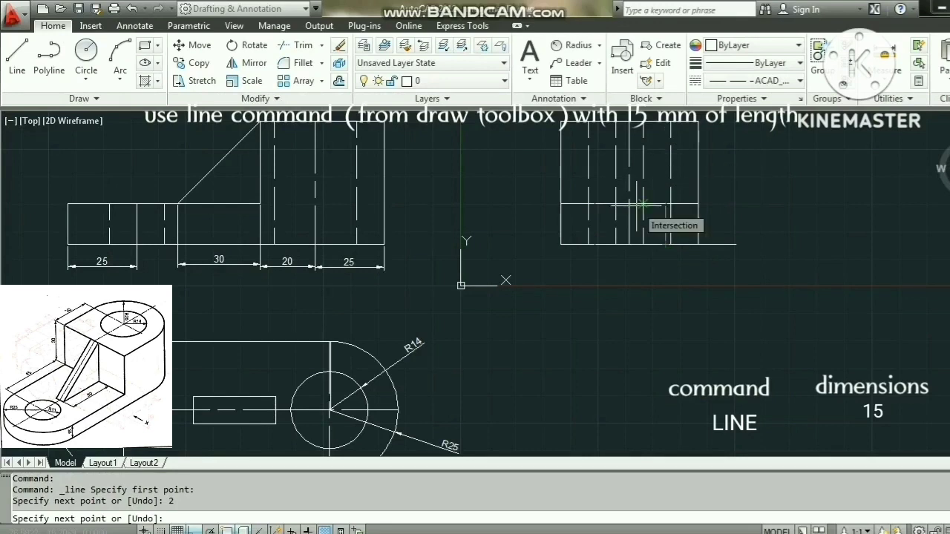
{"action": "type", "text": "15"}
{"action": "key", "text": "Return"}
{"action": "key", "text": "Escape"}
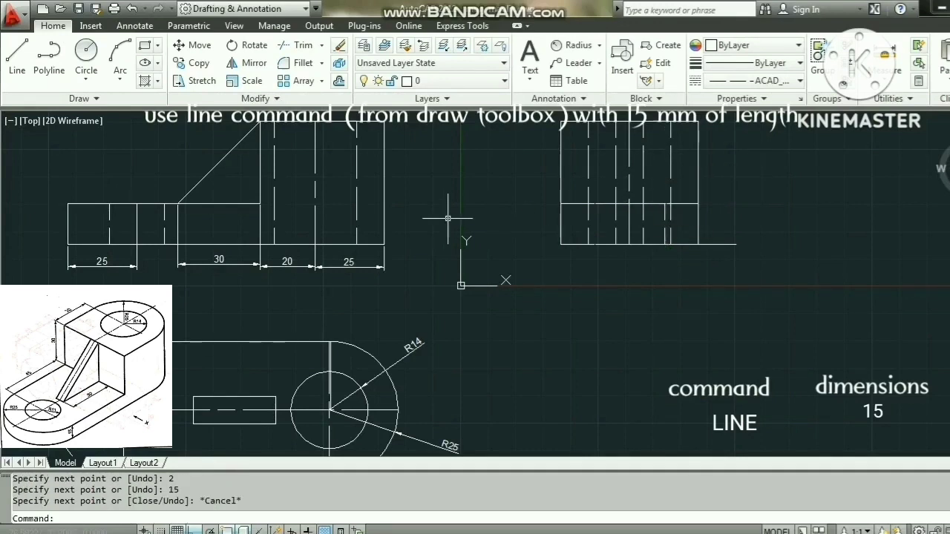
Step: Draw a 2 mm segment right from the leftmost dashed line's base in the side view, continuing with a 15 mm dashed line up
{"action": "left_click", "coordinate": [9, 62]}
{"action": "left_click", "coordinate": [589, 245]}
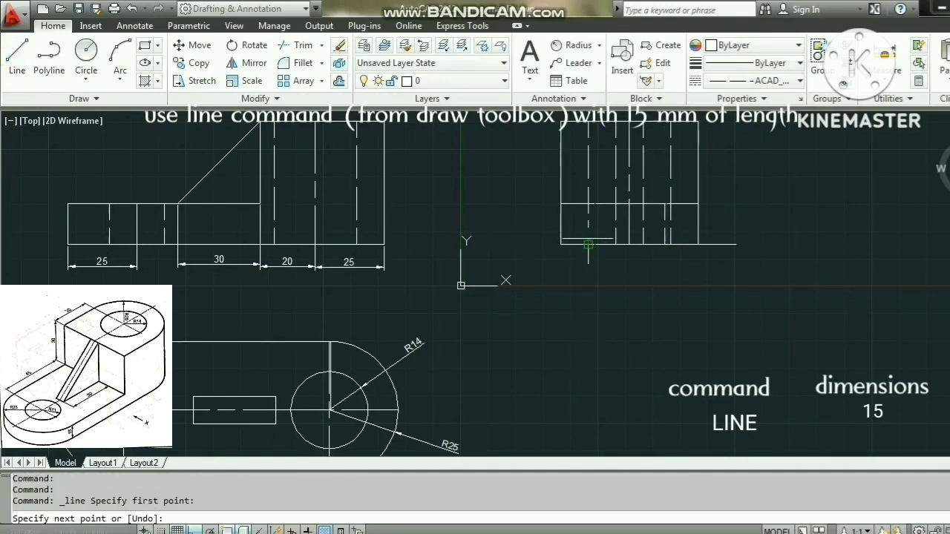
{"action": "type", "text": "2"}
{"action": "key", "text": "Return"}
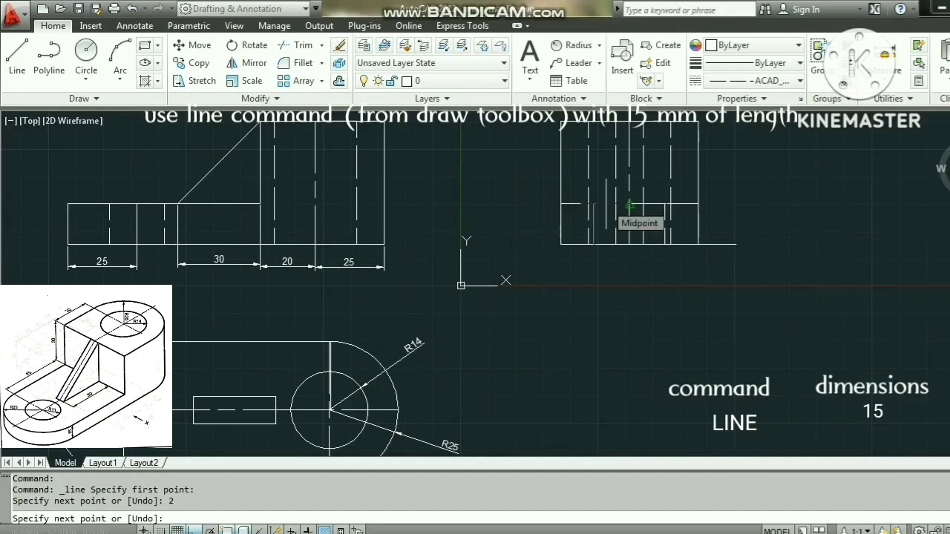
{"action": "type", "text": "15"}
{"action": "key", "text": "Return"}
{"action": "key", "text": "Escape"}
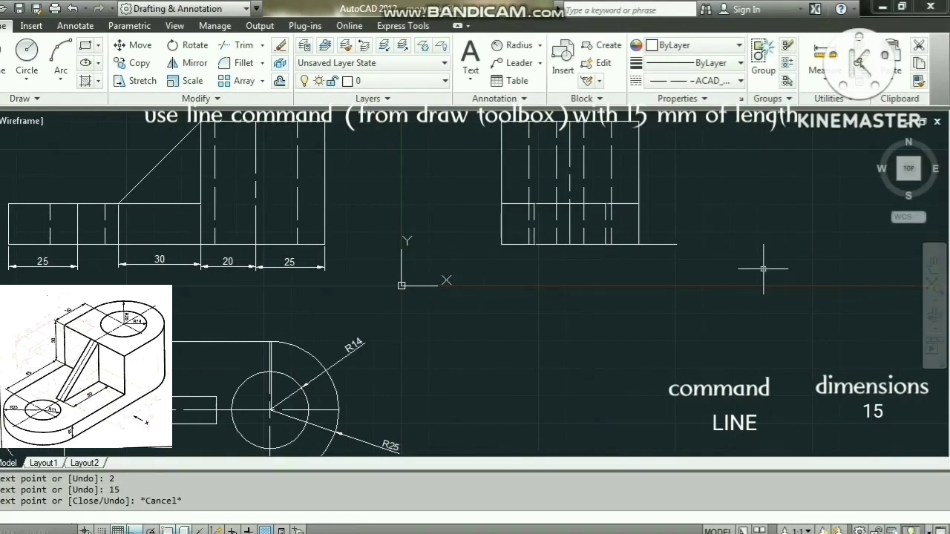